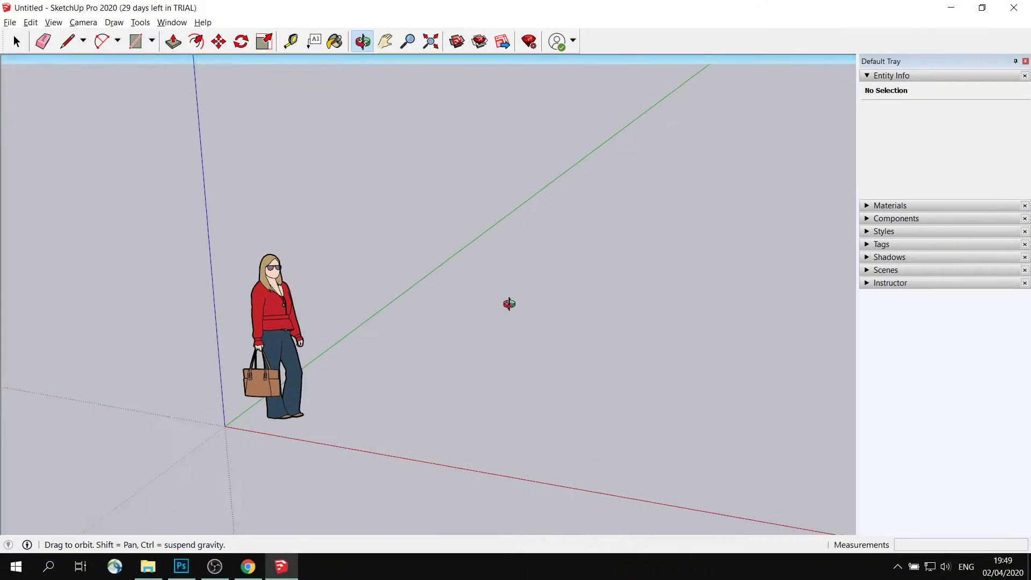
Activate the Rectangle tool (R) in the empty SketchUp model.
key(r)
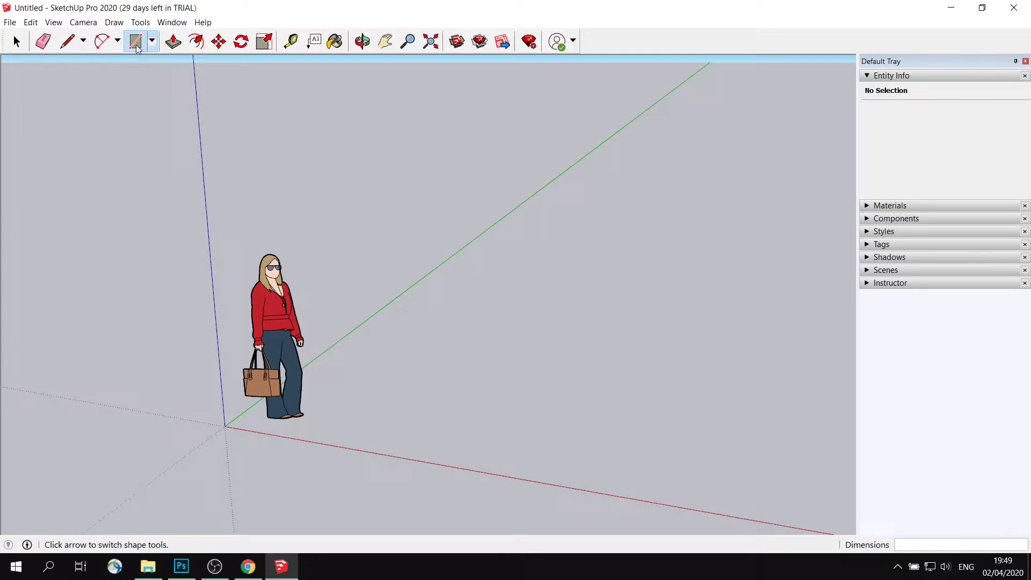
click(367, 410)
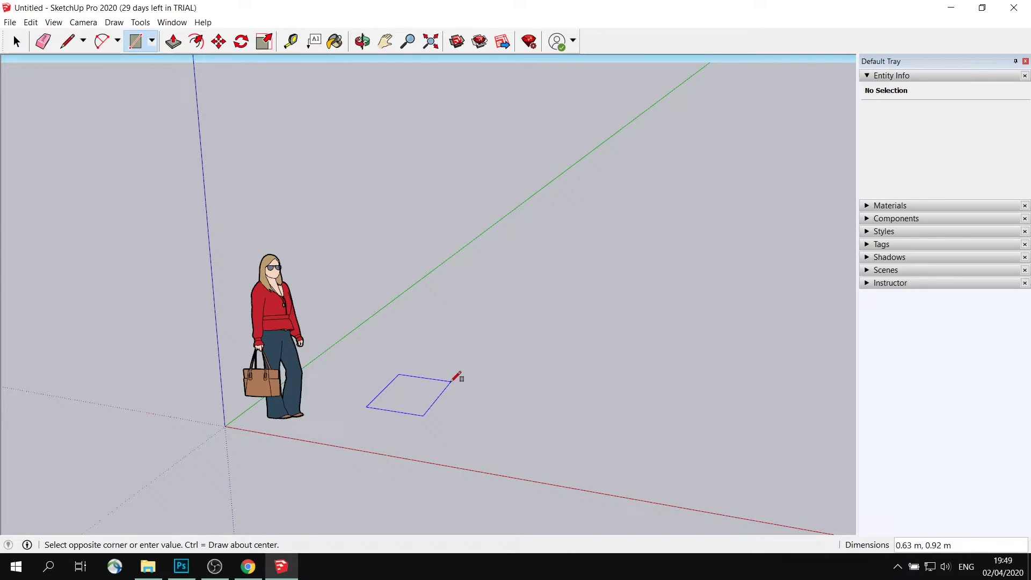
click(499, 365)
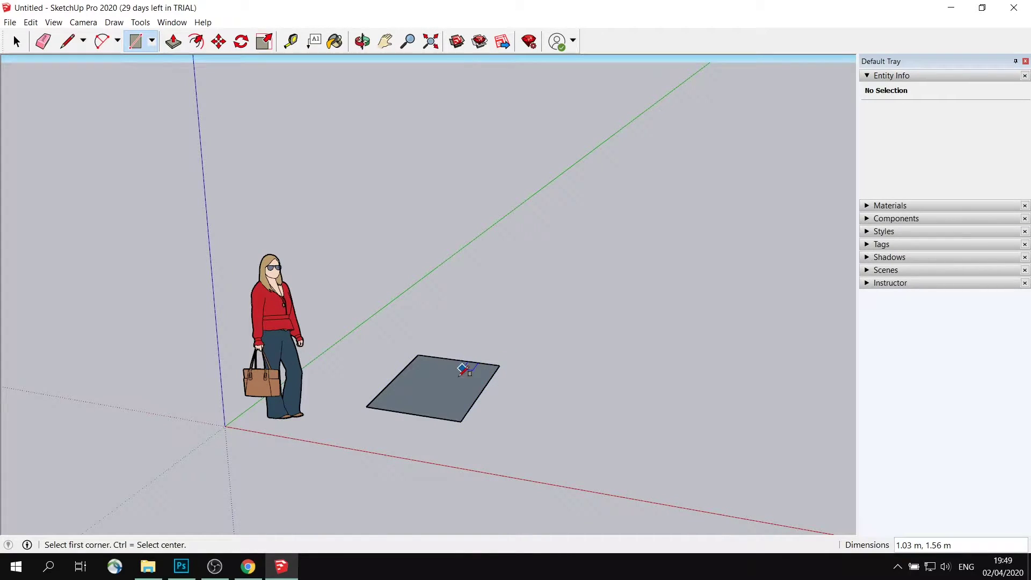
middle_drag(474, 370, 461, 353)
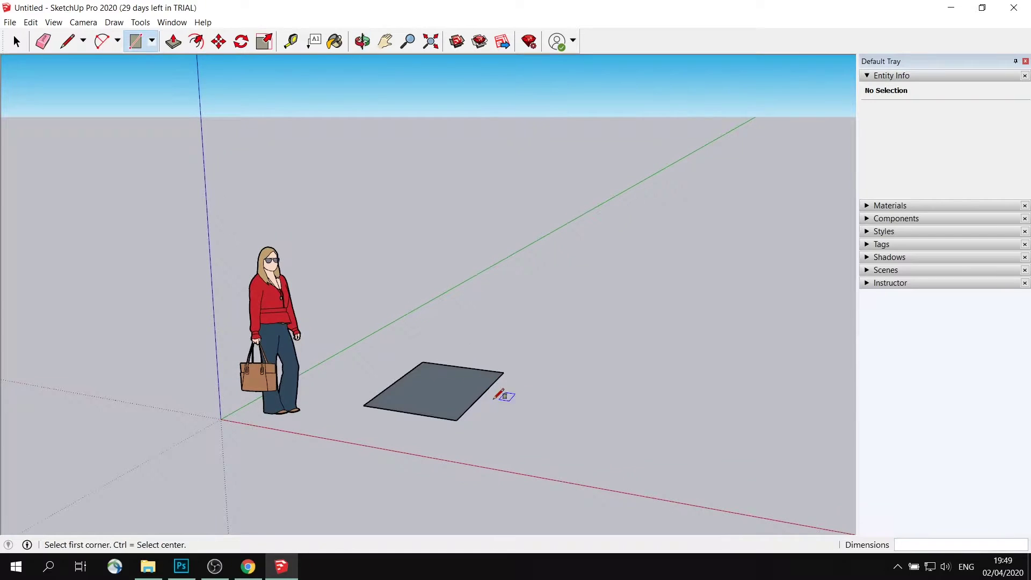
key(ctrl+z)
middle_drag(412, 296, 407, 305)
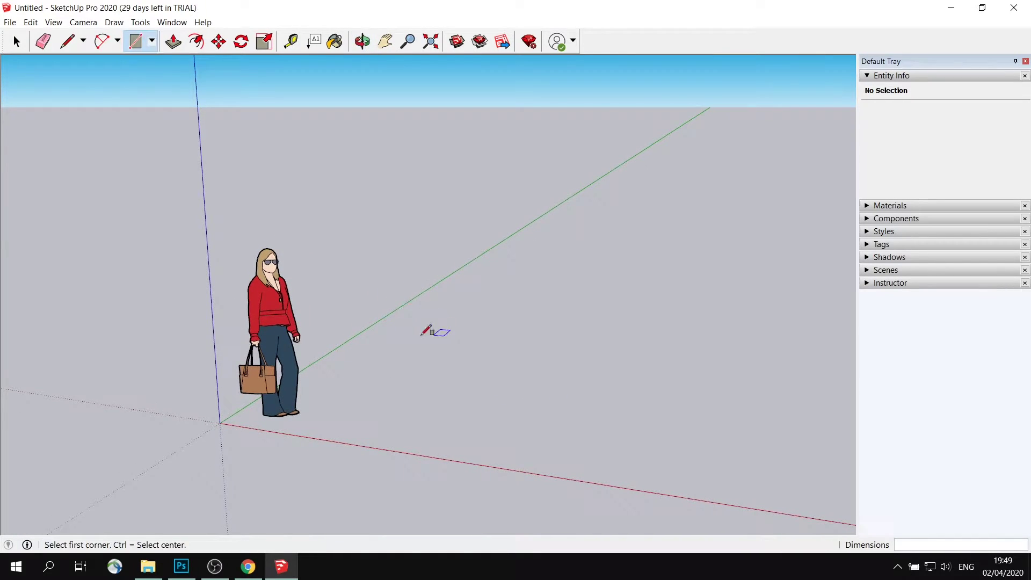
Set Model Info length precision to whole metres (0 m), then start a 1 m square.
click(148, 22)
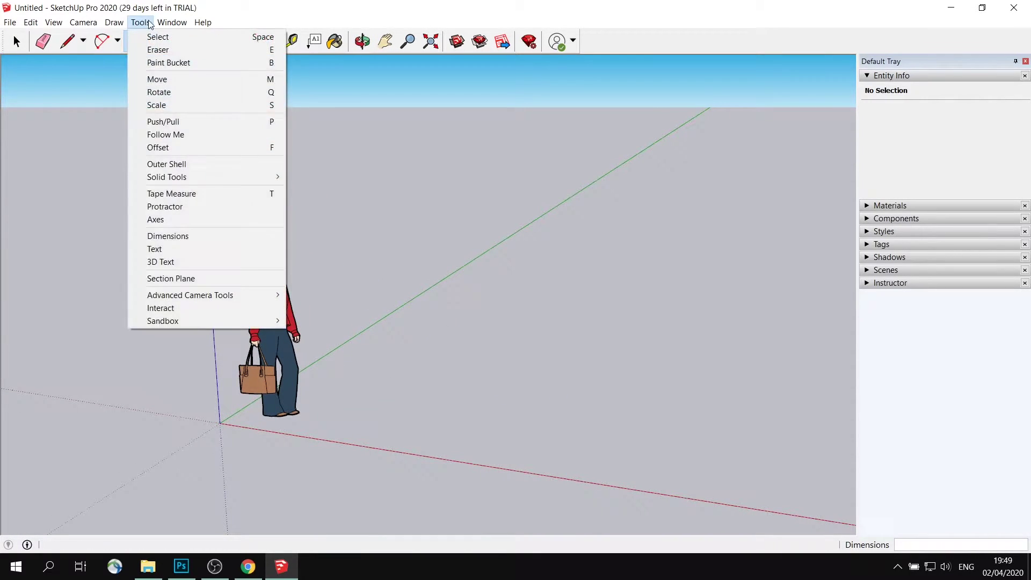
click(169, 24)
click(217, 83)
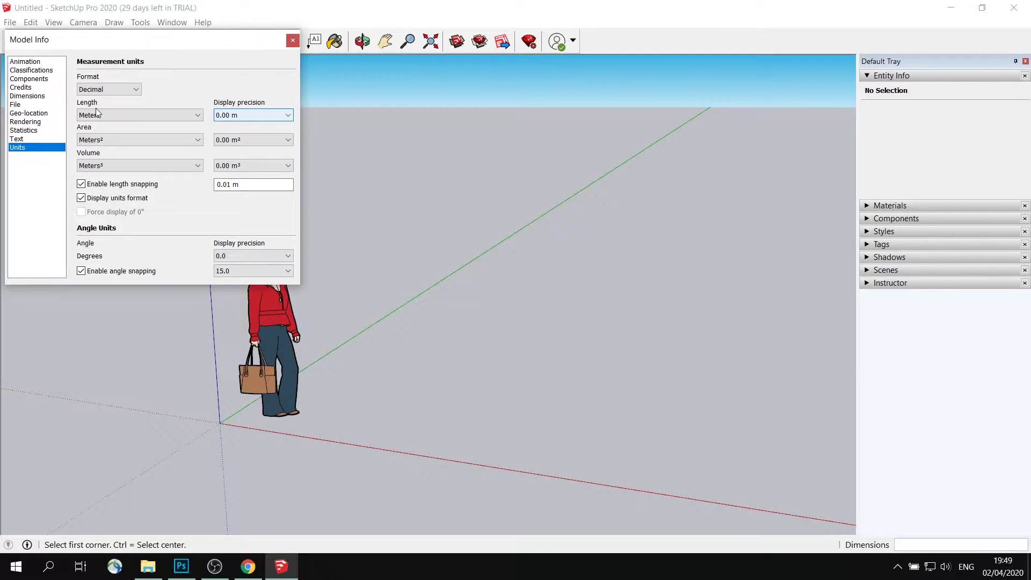
click(237, 118)
click(228, 123)
click(292, 41)
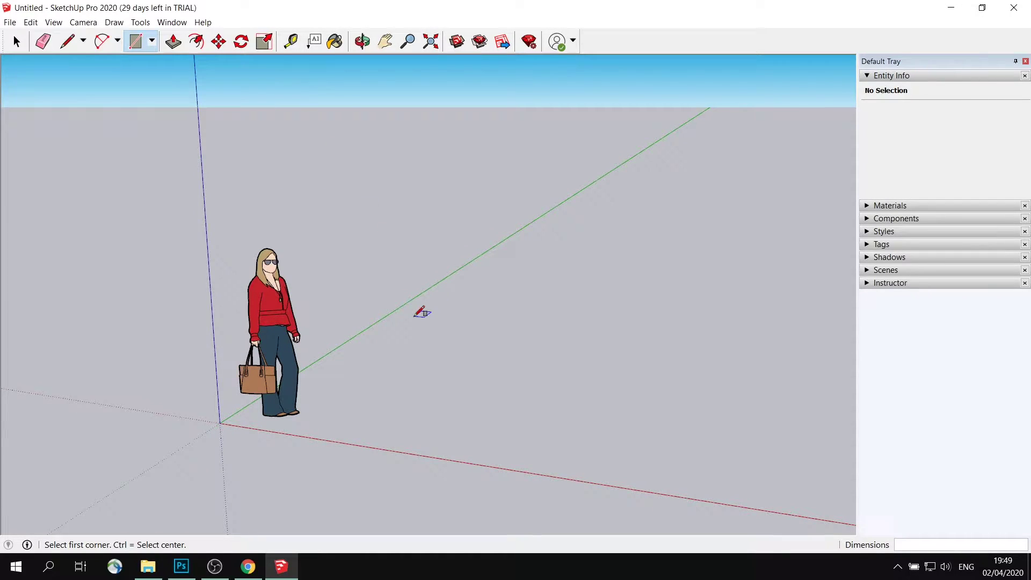
click(375, 377)
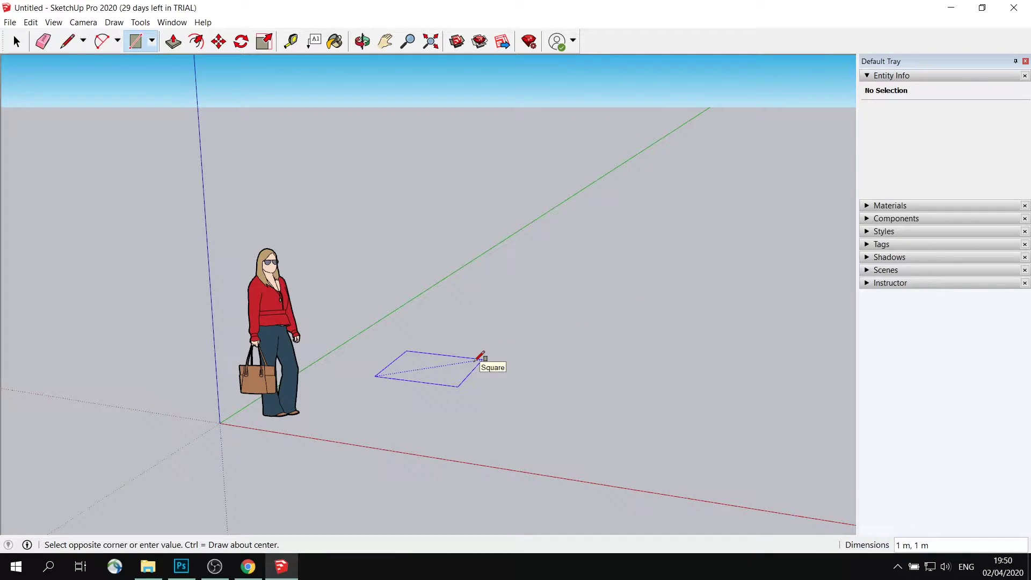
Finish the 1 m square and push/pull it up into a 1 m cube.
click(478, 359)
middle_drag(508, 330, 408, 241)
click(170, 48)
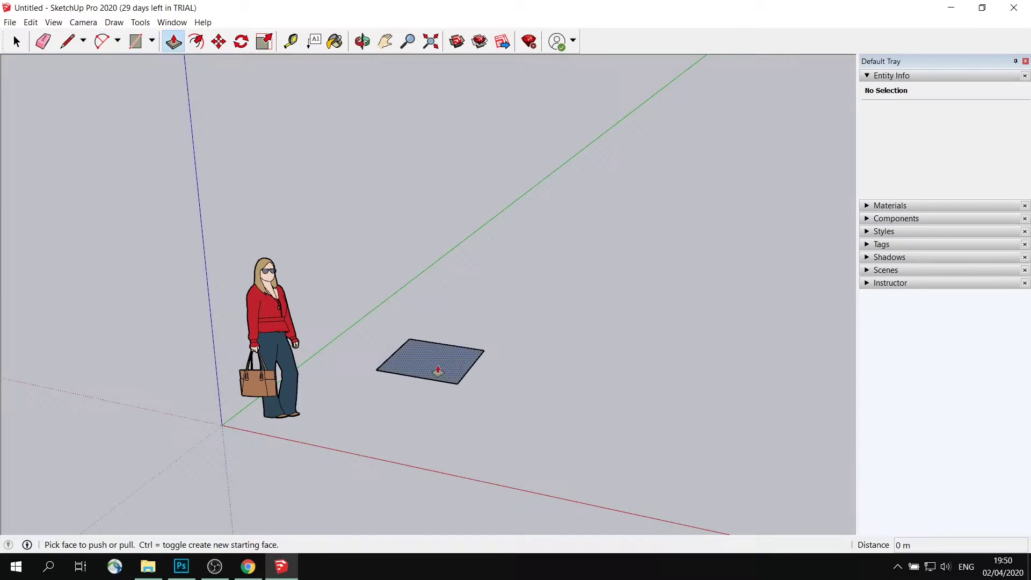
drag(440, 364, 444, 315)
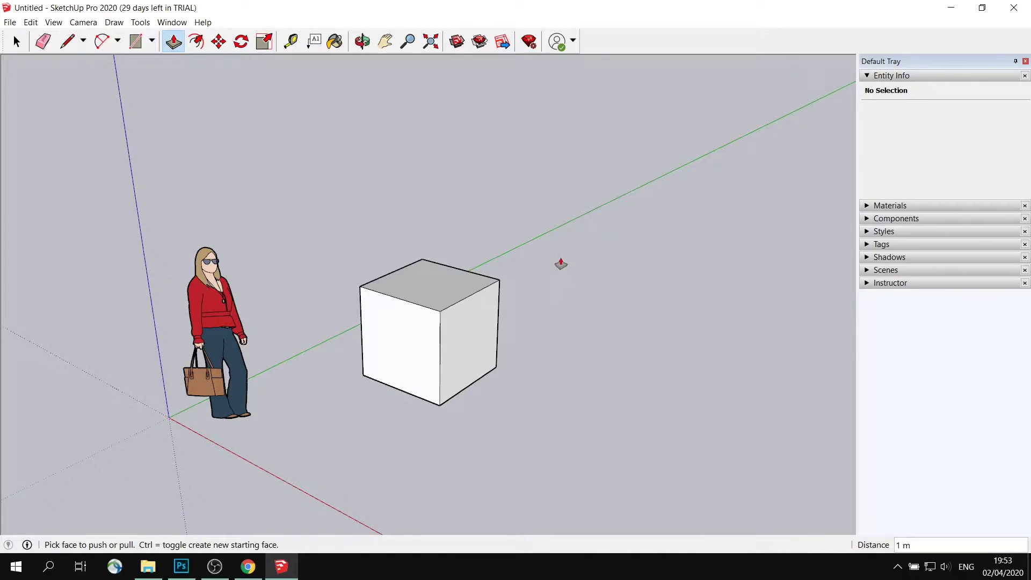
mouse_move(560, 264)
middle_down()
mouse_move(566, 274)
mouse_move(596, 228)
mouse_move(570, 259)
mouse_move(570, 252)
mouse_move(570, 268)
middle_up()
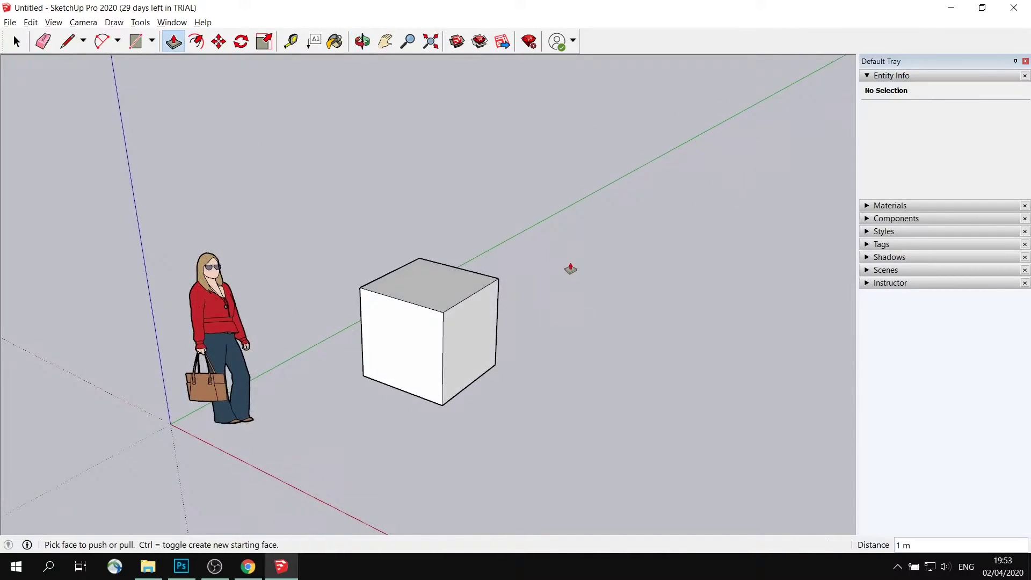
Box-select the default scale figure and delete it.
click(16, 42)
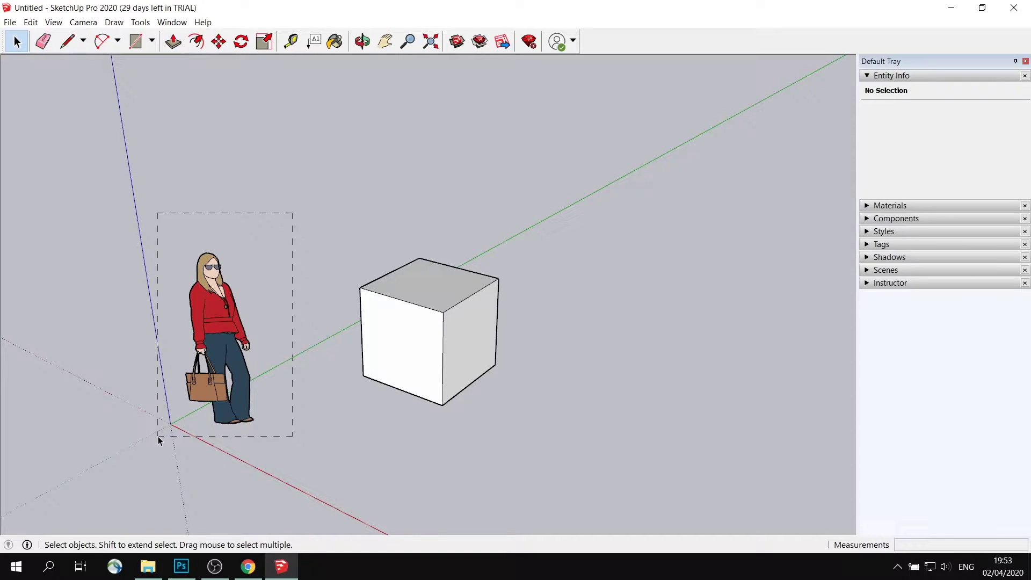
drag(158, 436, 158, 436)
middle_drag(180, 427, 269, 270)
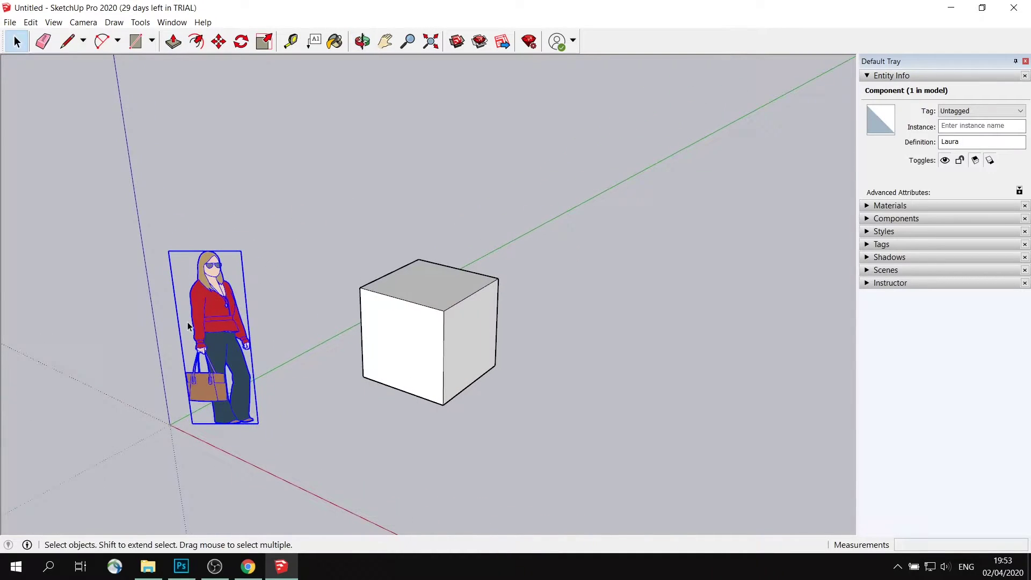
key(Delete)
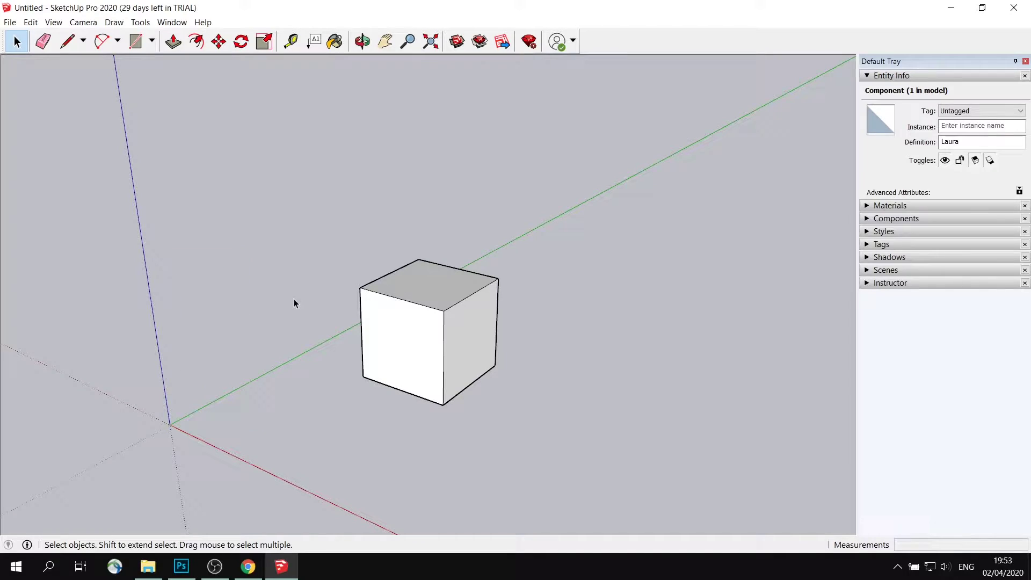
Box-select all of the cube's geometry.
middle_drag(324, 260, 316, 202)
drag(315, 202, 635, 491)
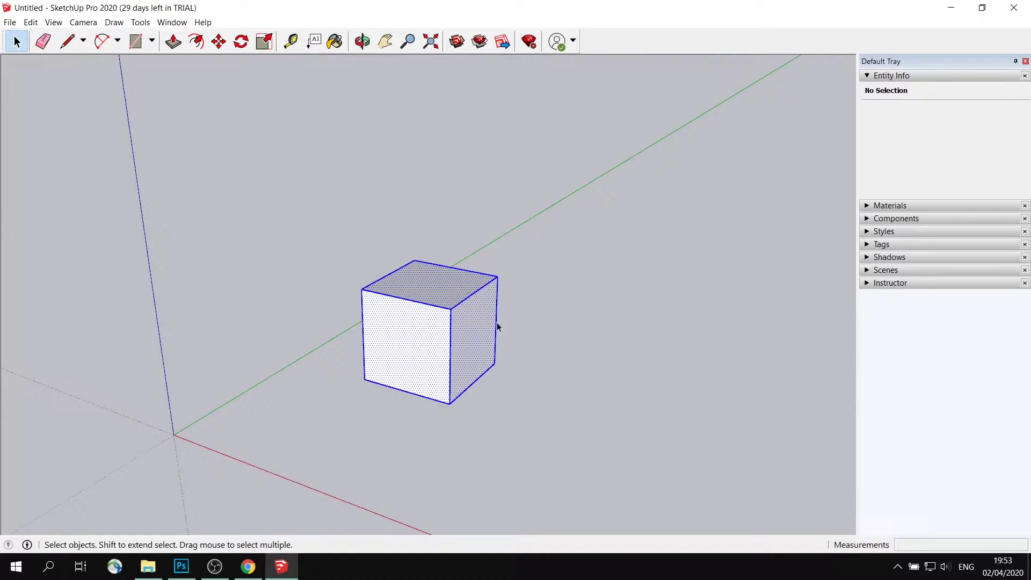
mouse_move(497, 324)
middle_down()
mouse_move(472, 340)
mouse_move(481, 324)
middle_up()
mouse_move(467, 257)
middle_down()
mouse_move(488, 269)
mouse_move(475, 267)
middle_up()
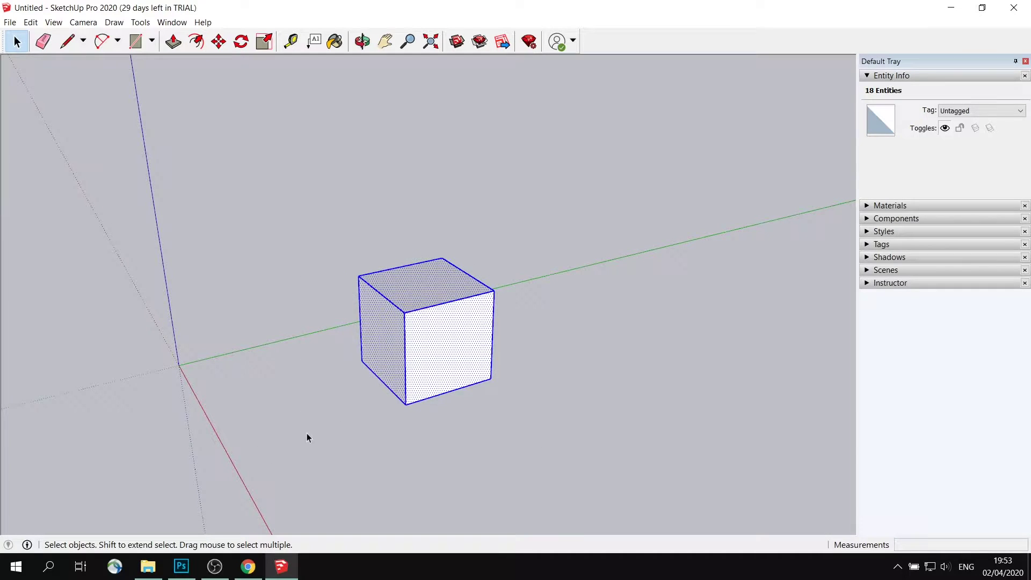
mouse_move(308, 433)
middle_down()
mouse_move(470, 329)
mouse_move(527, 322)
mouse_move(437, 340)
mouse_move(433, 361)
mouse_move(601, 287)
mouse_move(403, 352)
mouse_move(479, 320)
mouse_move(323, 231)
middle_up()
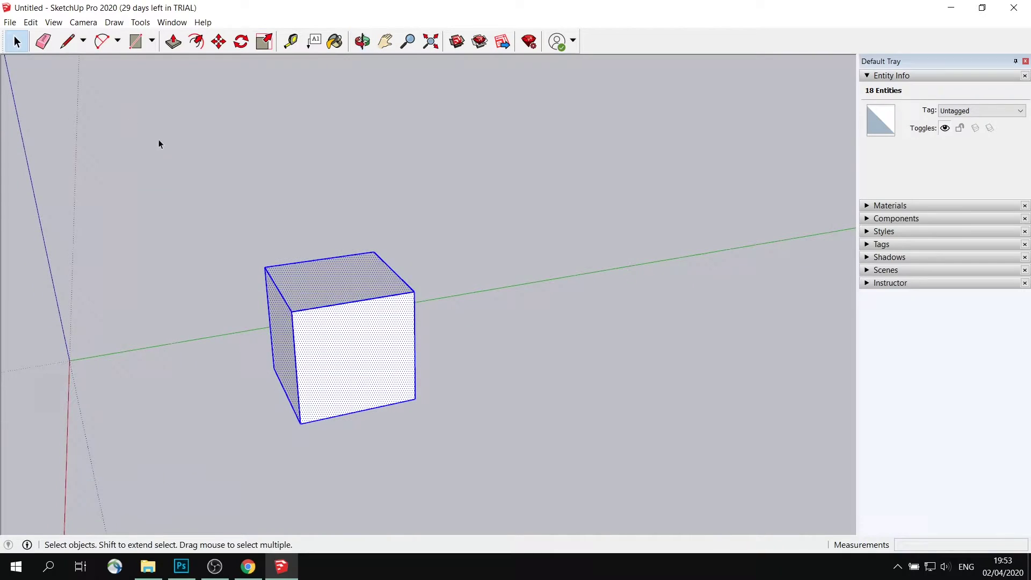
drag(179, 179, 217, 456)
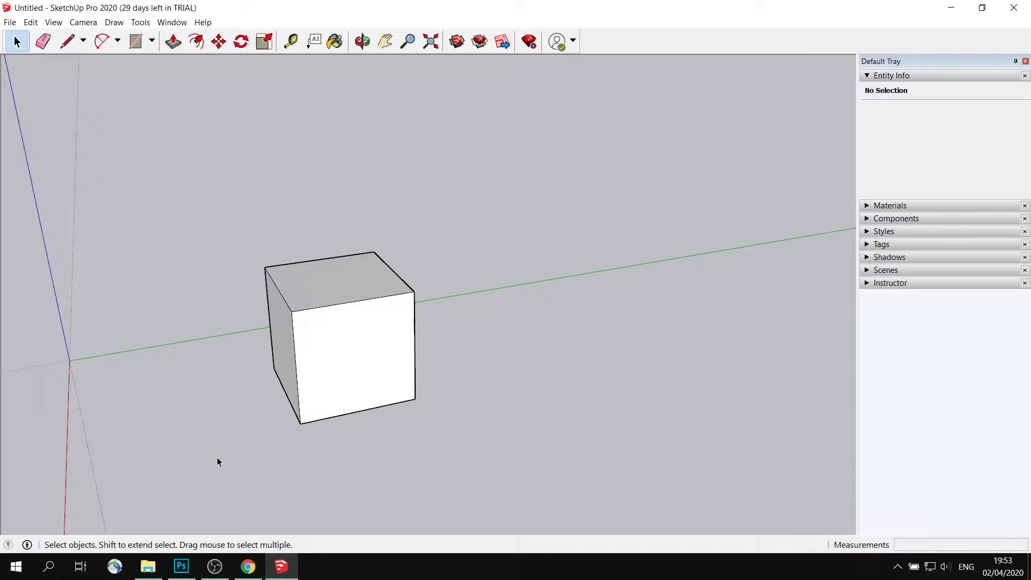
drag(226, 195, 455, 468)
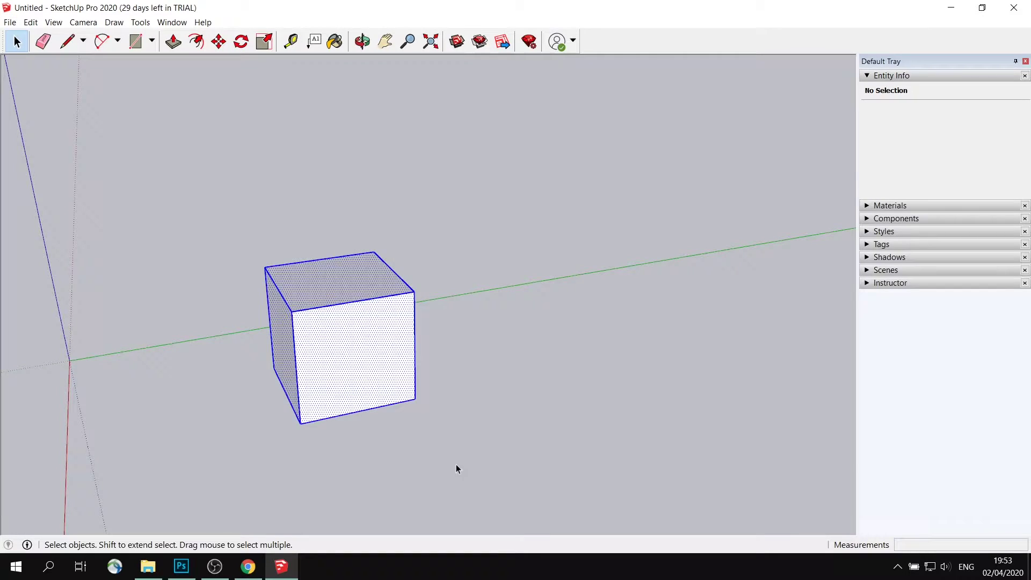
middle_drag(456, 463, 472, 283)
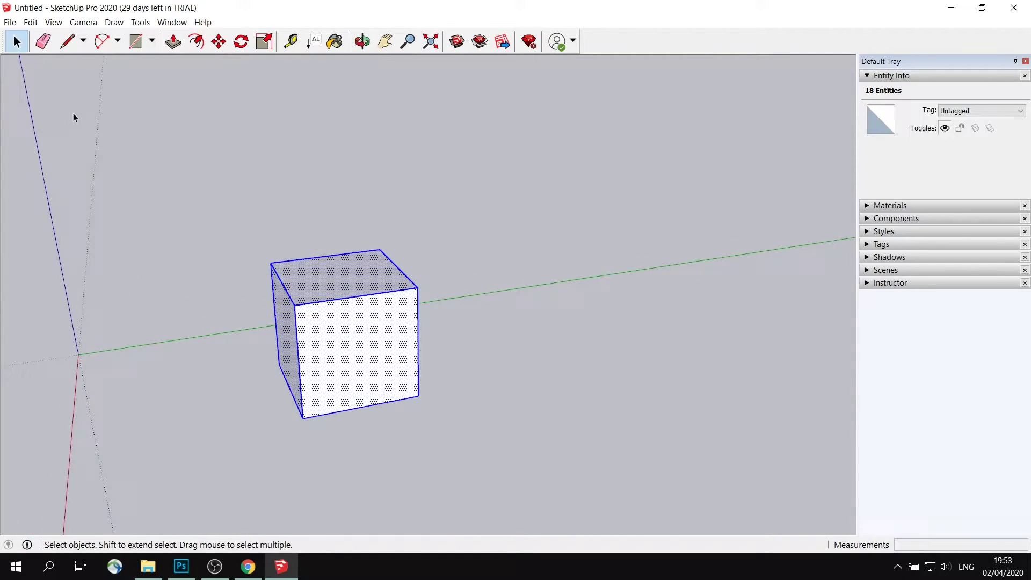
Copy the cube 2 m along the green axis with Move and Ctrl.
click(218, 42)
middle_drag(419, 230, 366, 322)
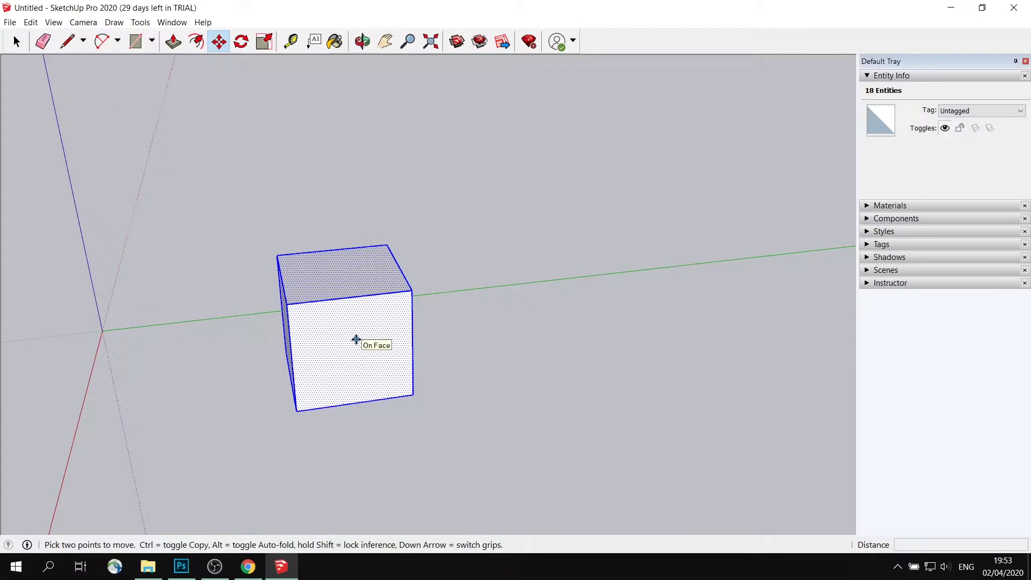
key(ctrl)
click(356, 340)
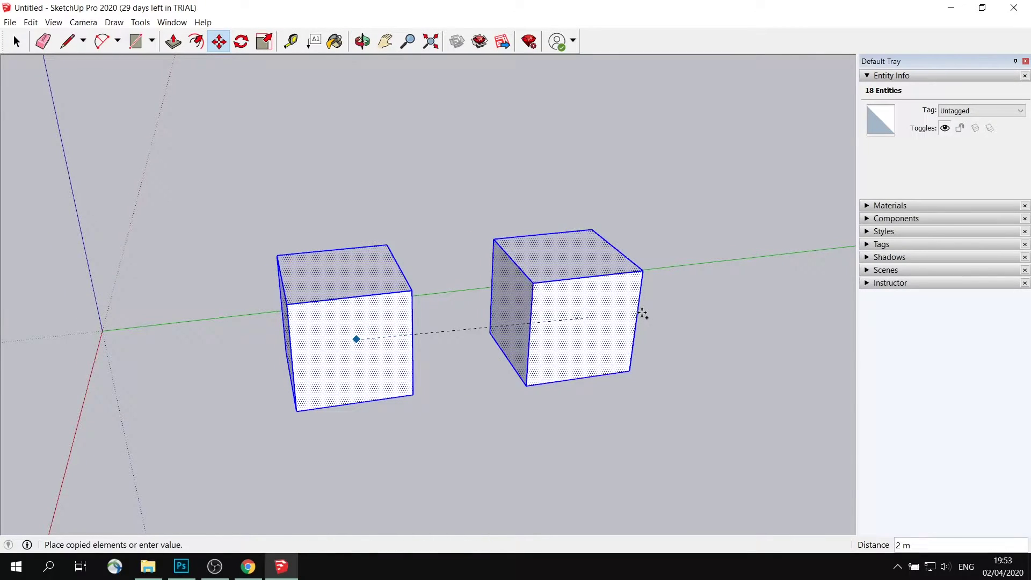
click(592, 313)
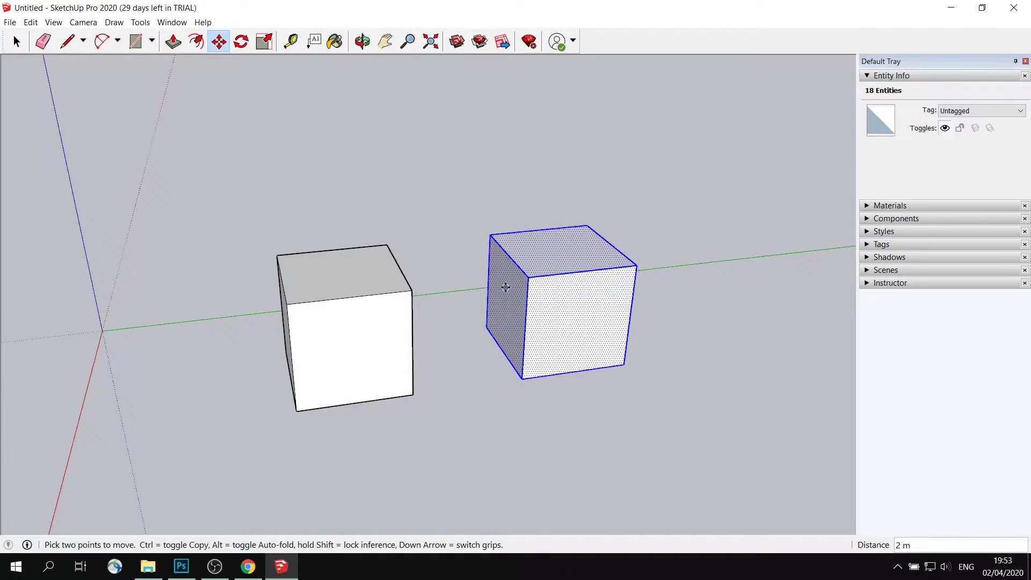
Place another cube copy touching the side of the first copy.
middle_drag(501, 285, 568, 291)
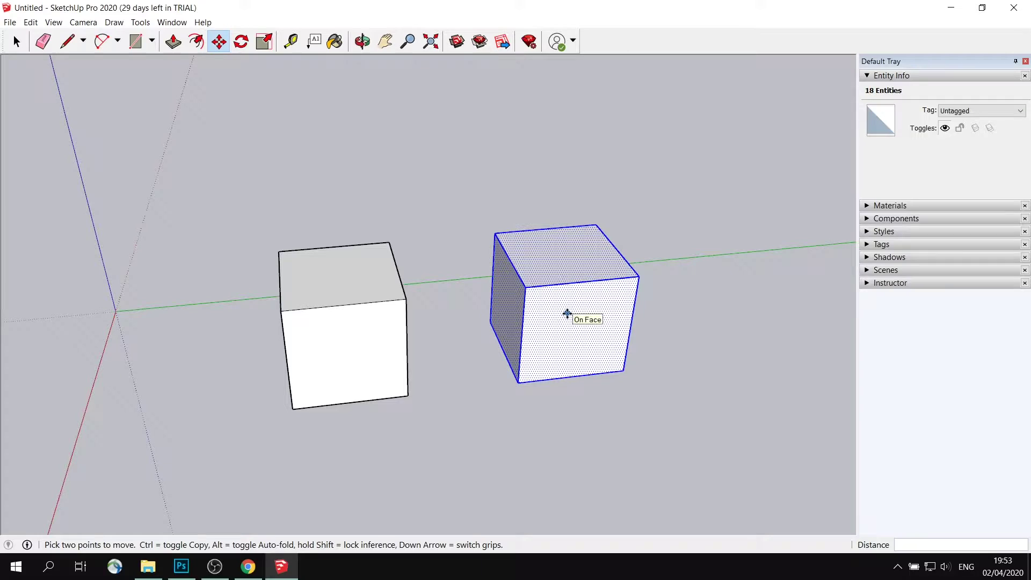
click(573, 314)
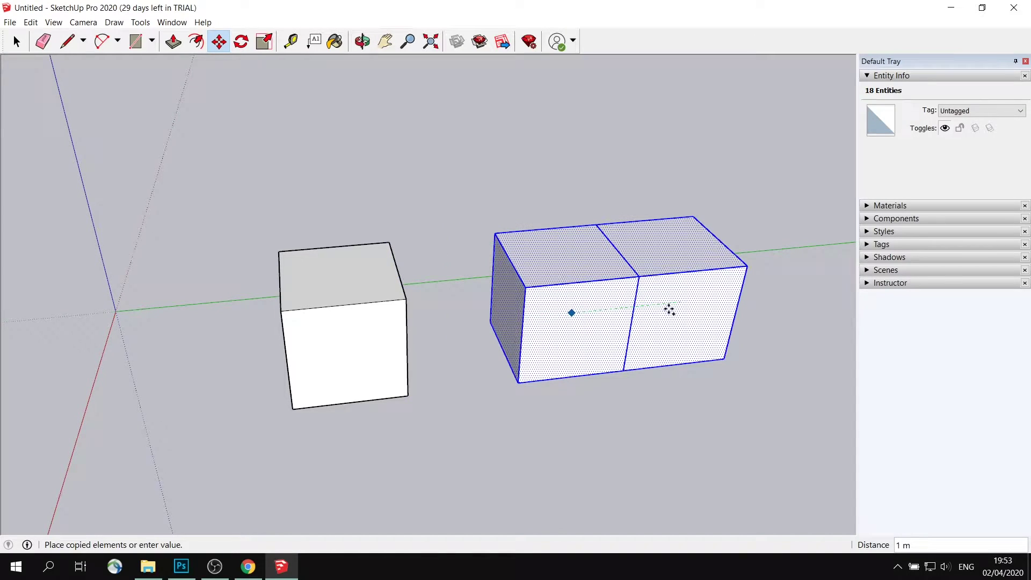
click(667, 306)
middle_drag(729, 321, 530, 321)
scroll(540, 309, up, 3)
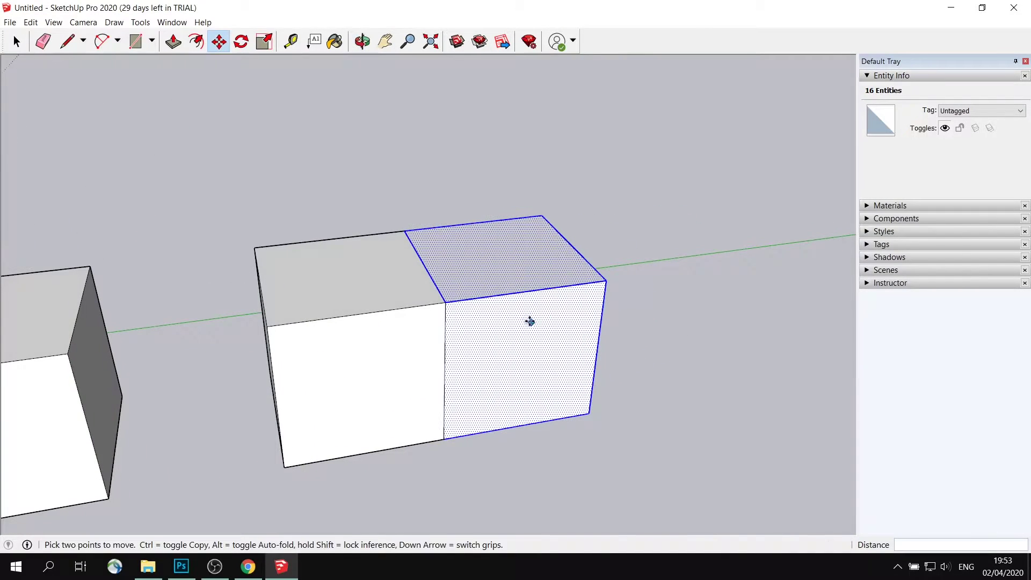
Select the added box's top face, try lifting it, then cancel the move.
key(space)
click(514, 151)
click(464, 265)
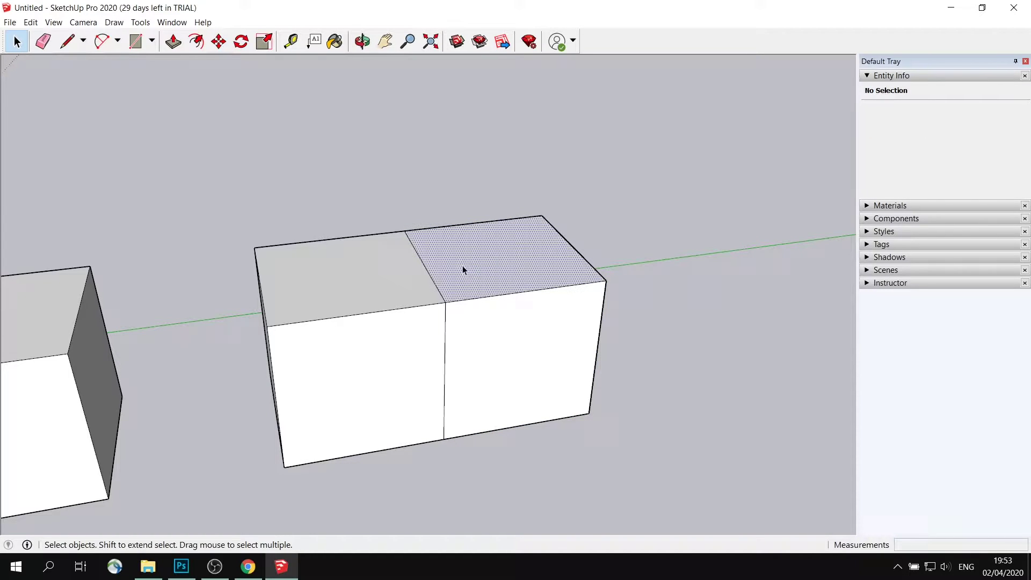
click(218, 41)
click(483, 258)
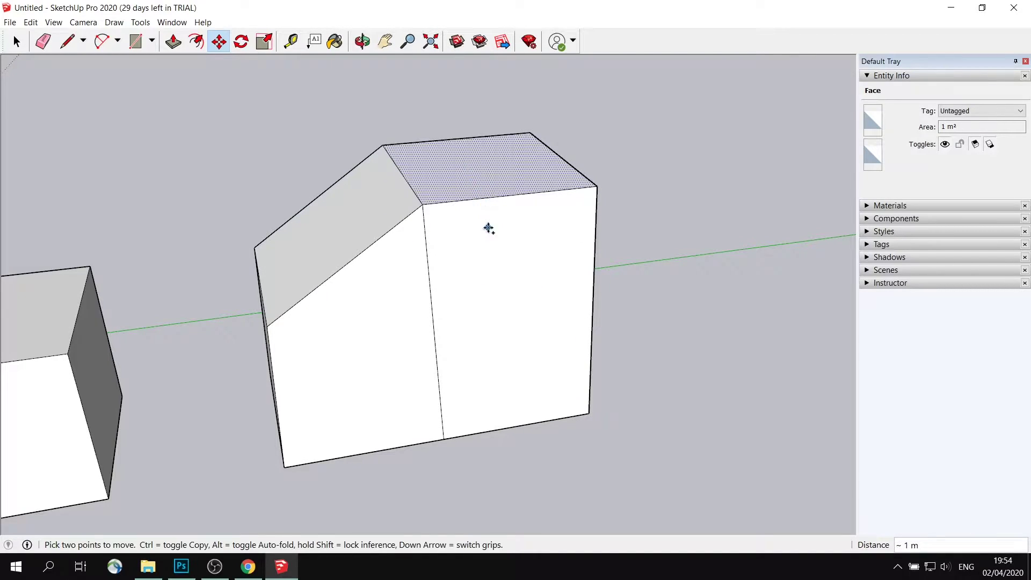
key(Escape)
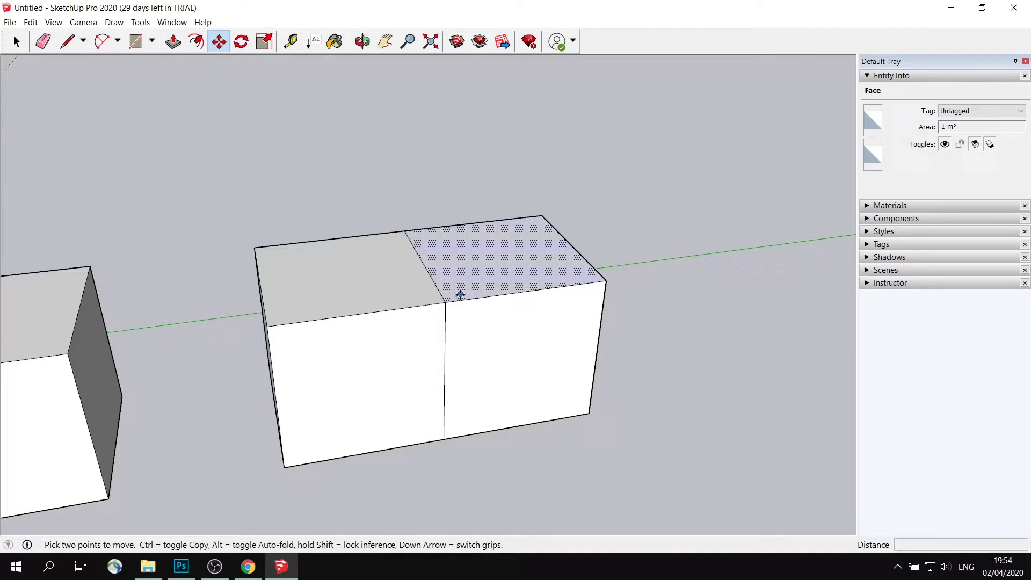
middle_drag(460, 294, 452, 338)
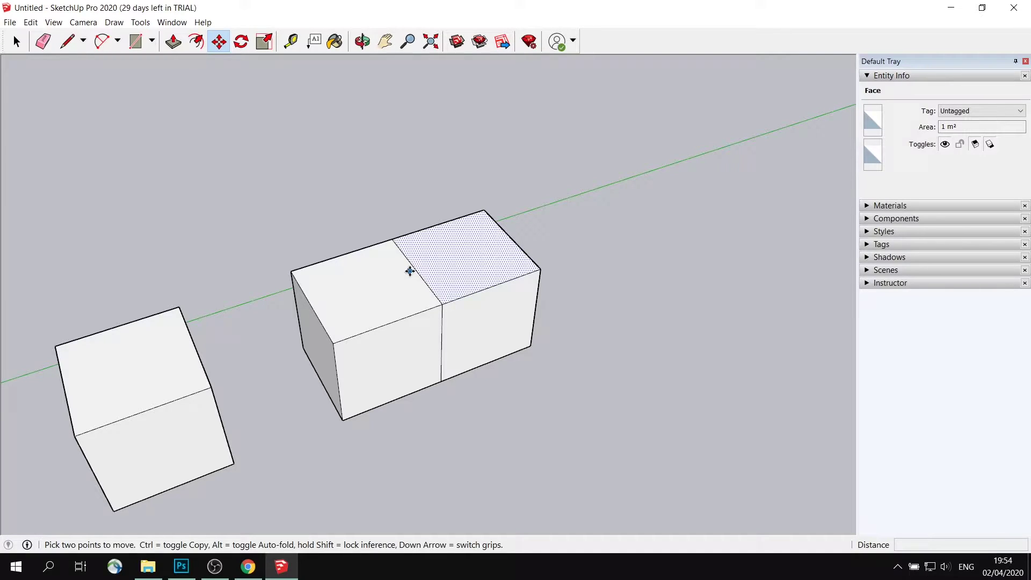
Undo the extra box, then make the right cube into a group.
key(ctrl+z)
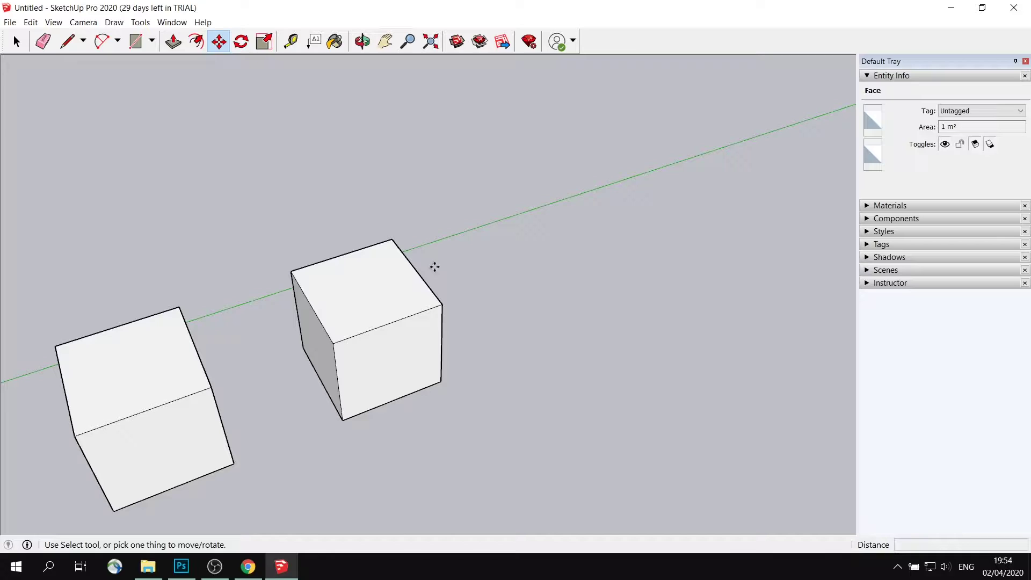
middle_drag(428, 256, 396, 260)
key(m)
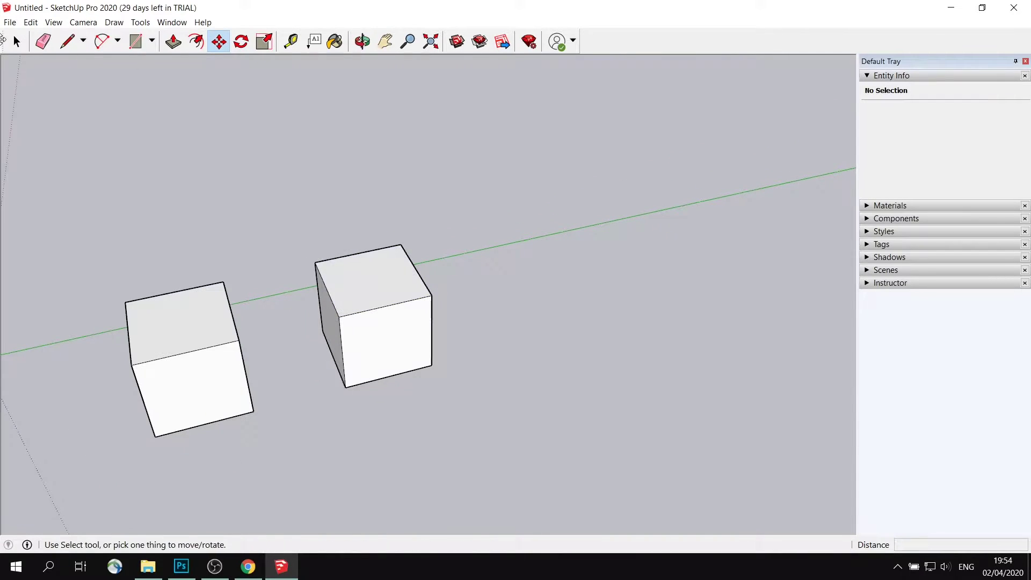
key(space)
drag(289, 224, 483, 421)
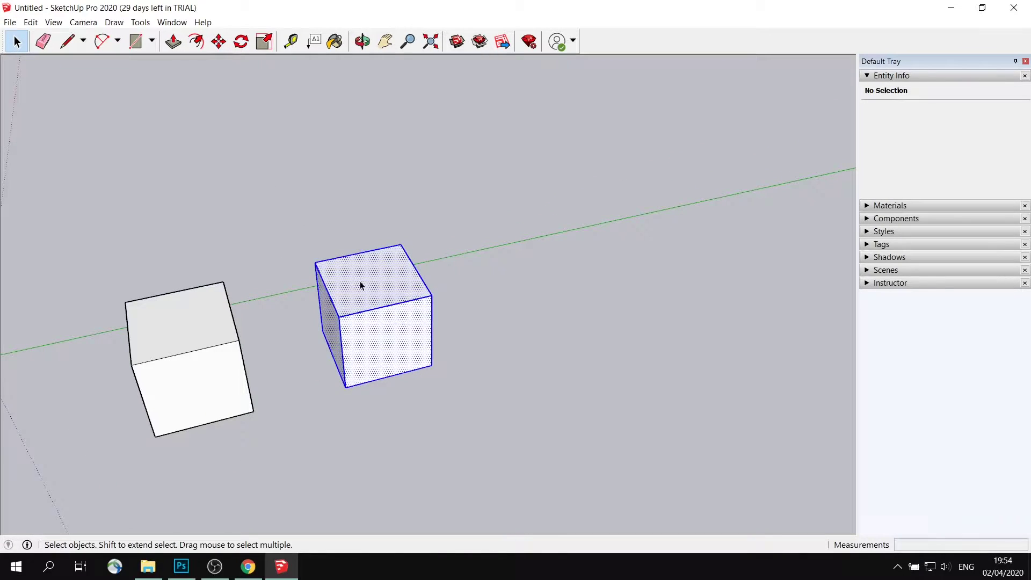
right_click(381, 313)
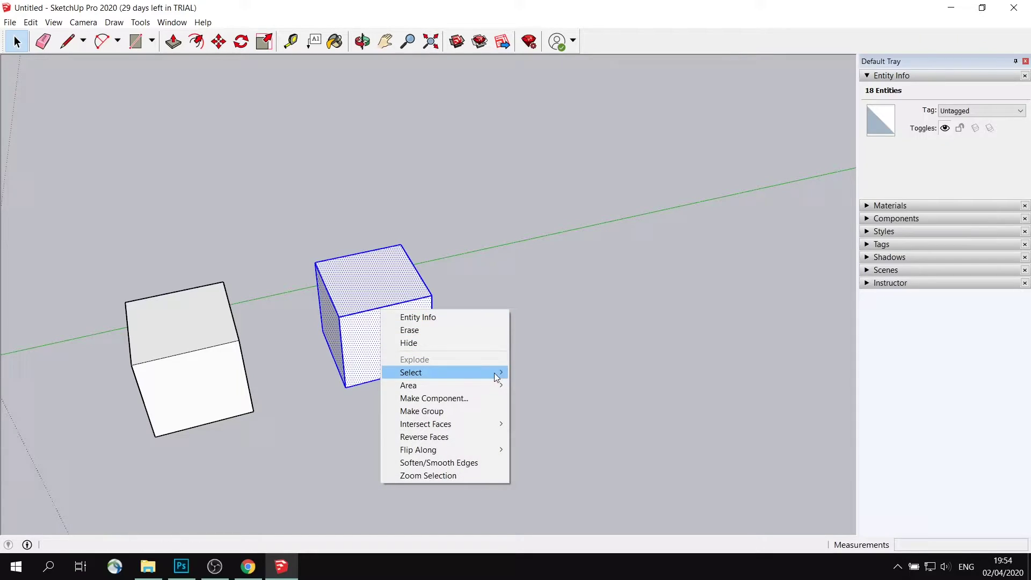
click(468, 415)
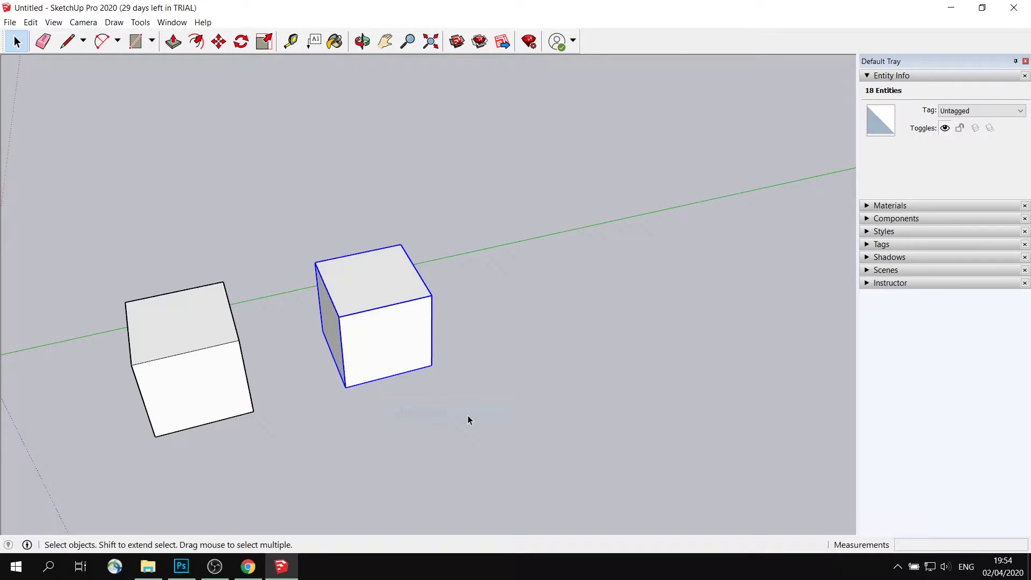
Name the group instance 'cube' in Entity Info and reselect it.
click(960, 124)
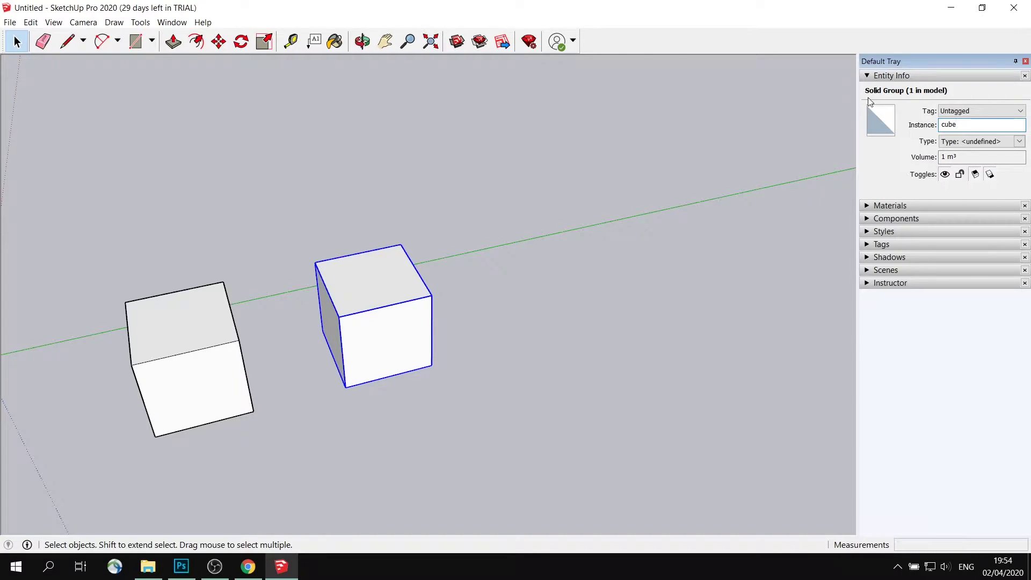
drag(528, 247, 551, 310)
drag(452, 214, 317, 441)
Copy the cube group twice end to end to form a row of three.
click(219, 41)
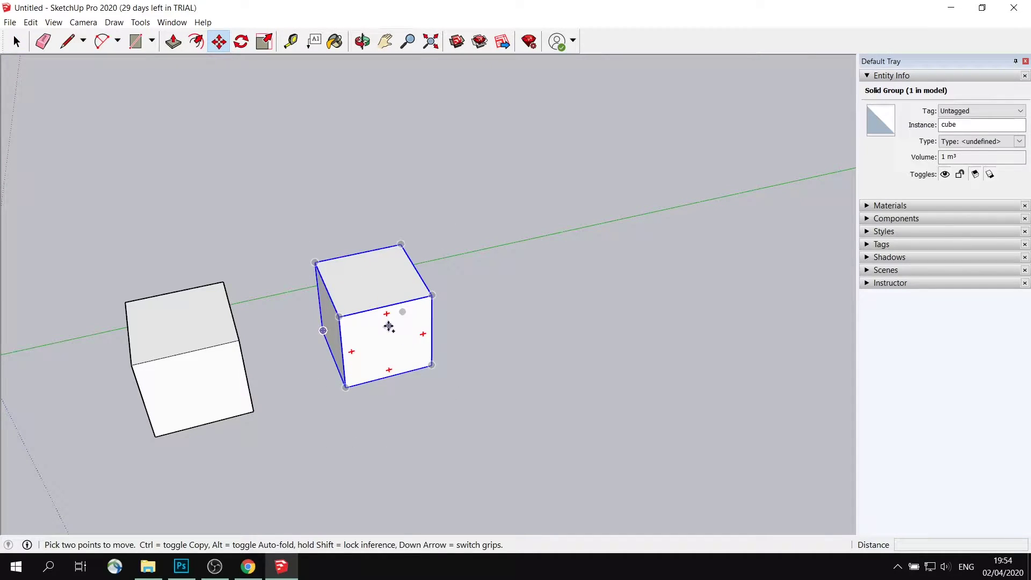
key(ctrl)
click(407, 330)
click(458, 317)
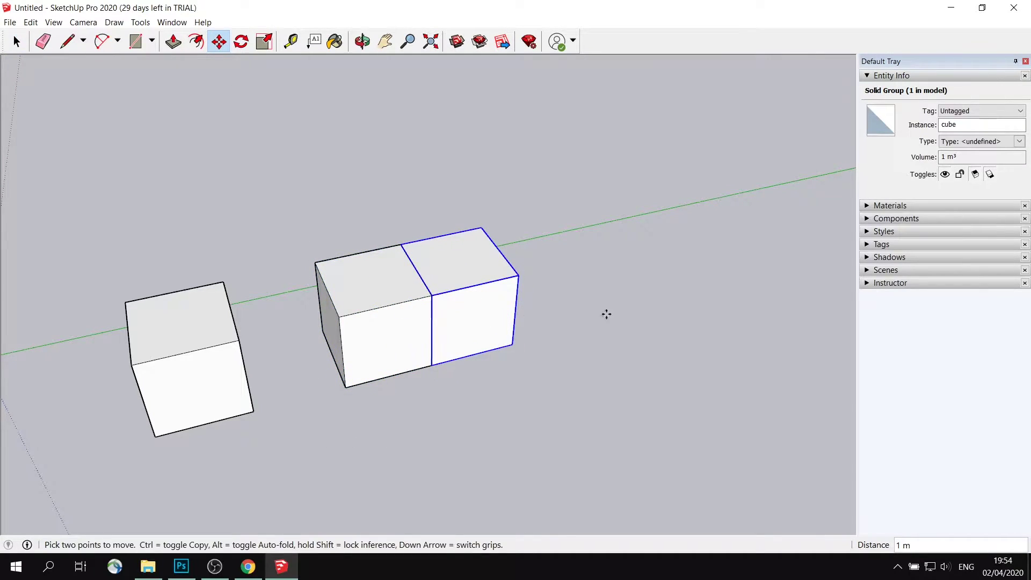
key(ctrl)
click(461, 311)
click(552, 288)
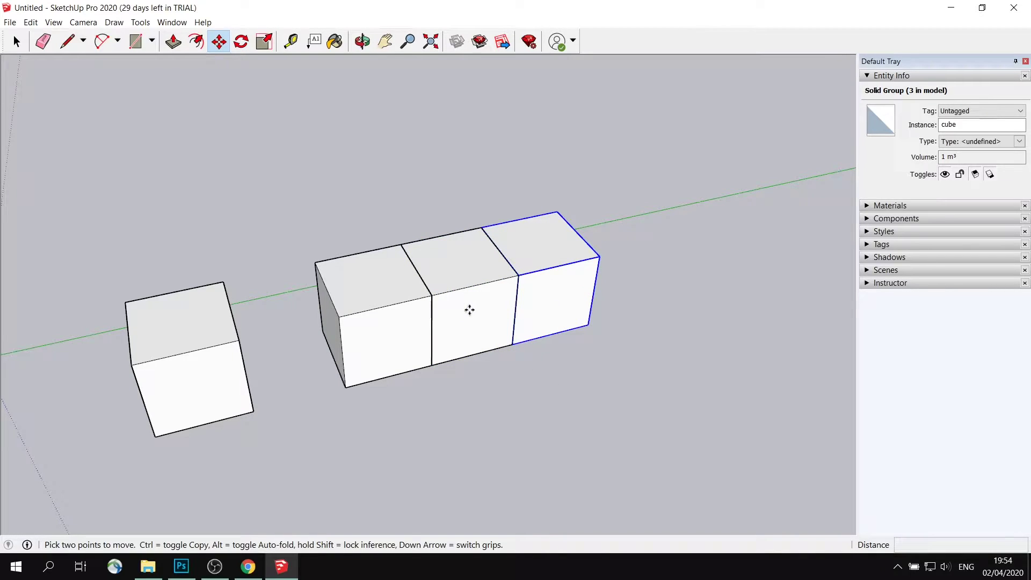
Select the middle cube and pick it up with the Move tool.
key(space)
click(469, 299)
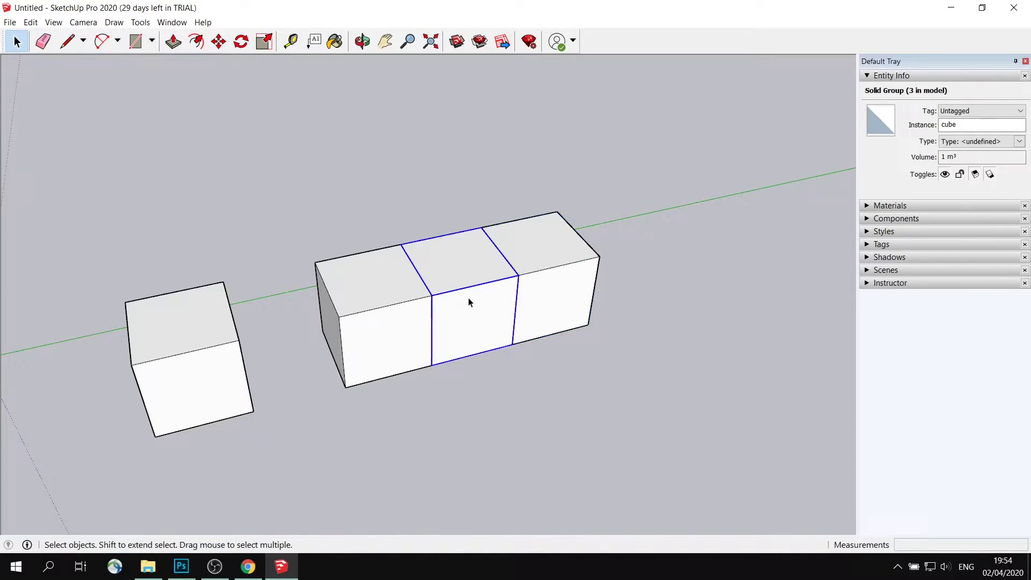
click(218, 42)
click(473, 319)
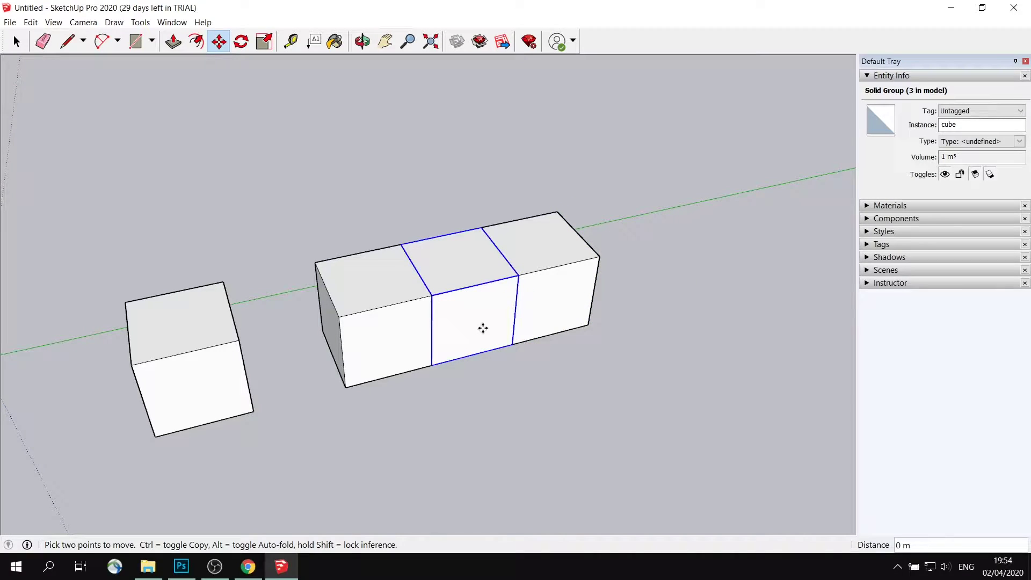
Open Window > Model Info and drag the dialog aside.
click(172, 22)
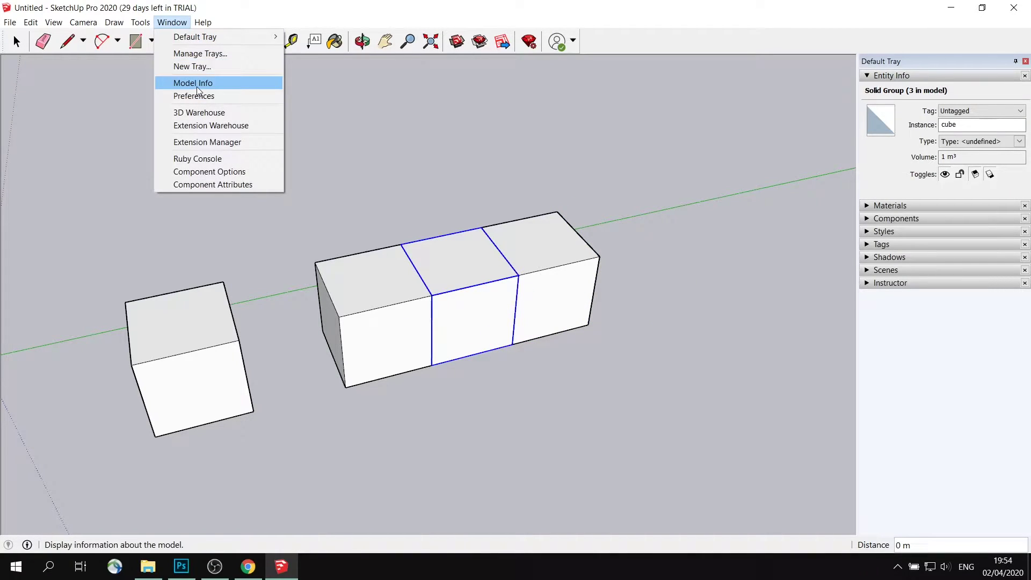
click(198, 91)
drag(181, 45, 769, 225)
Close Model Info and delete the lone cube on the left.
click(824, 225)
key(space)
scroll(365, 254, up, 1)
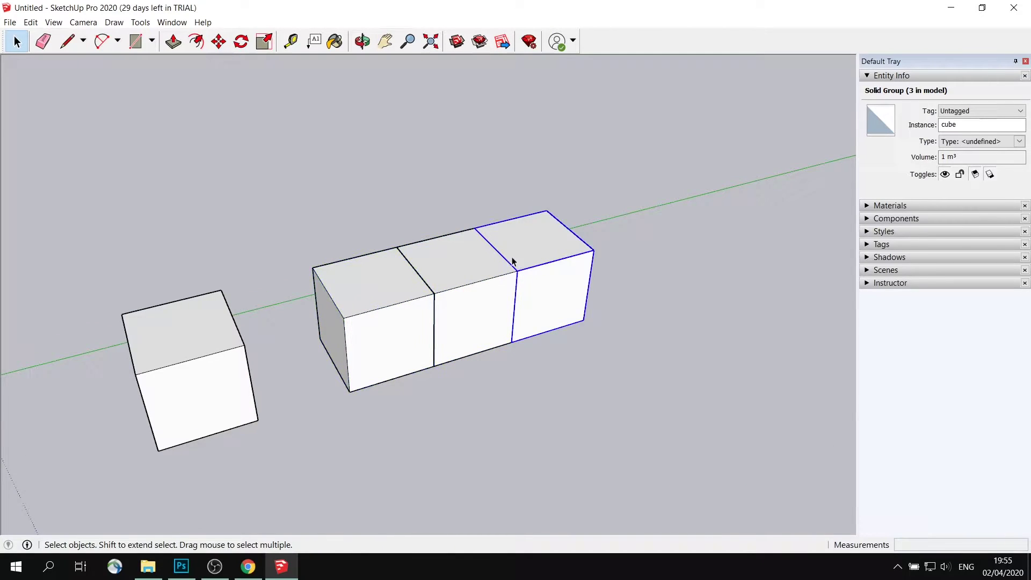
scroll(365, 266, down, 2)
drag(170, 237, 309, 416)
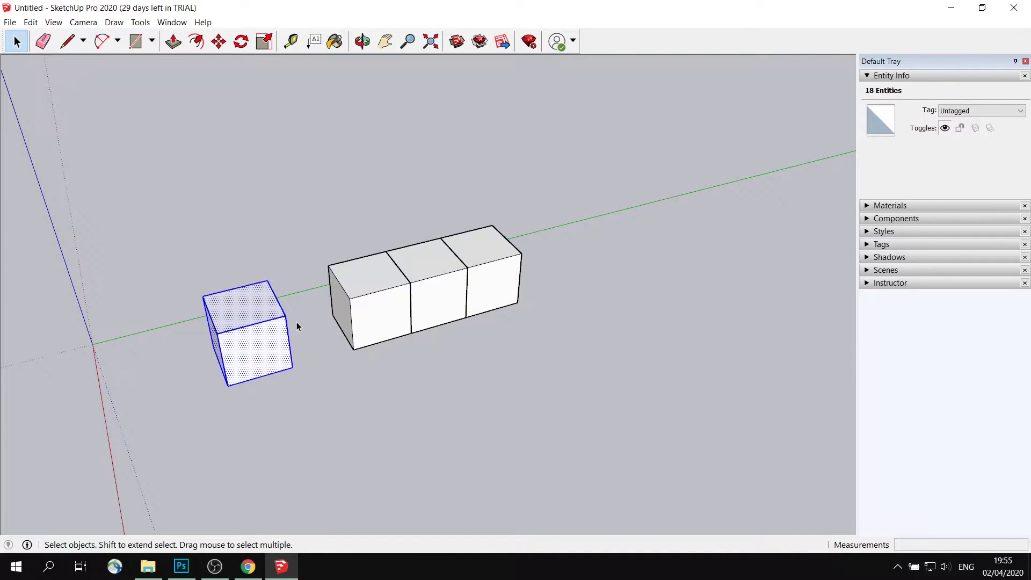
key(Delete)
Orbit around the three-cube row and select cubes in it.
click(420, 318)
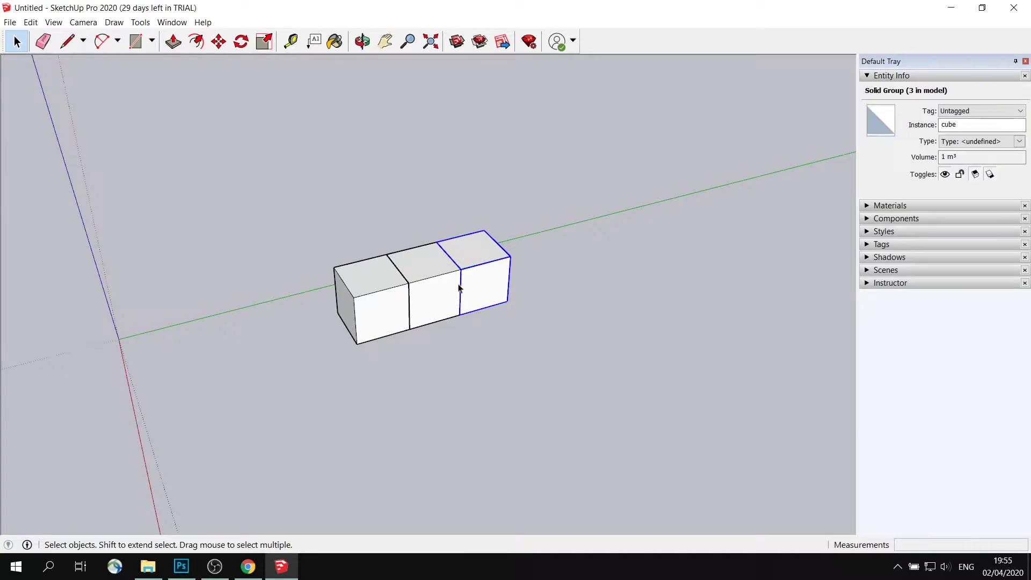
mouse_move(421, 318)
middle_down()
mouse_move(563, 272)
mouse_move(424, 319)
middle_up()
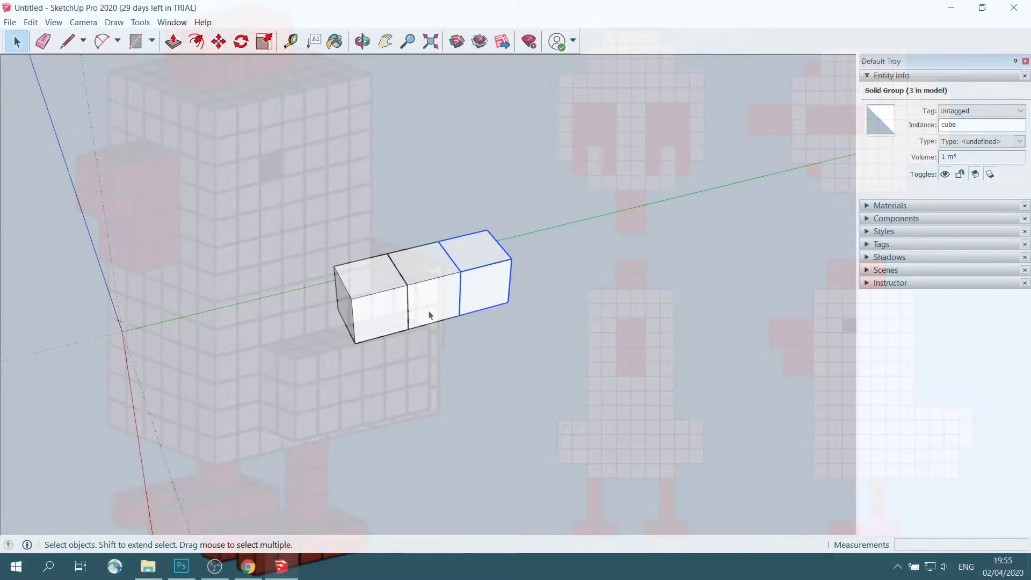
click(373, 283)
click(483, 282)
scroll(427, 275, down, 1)
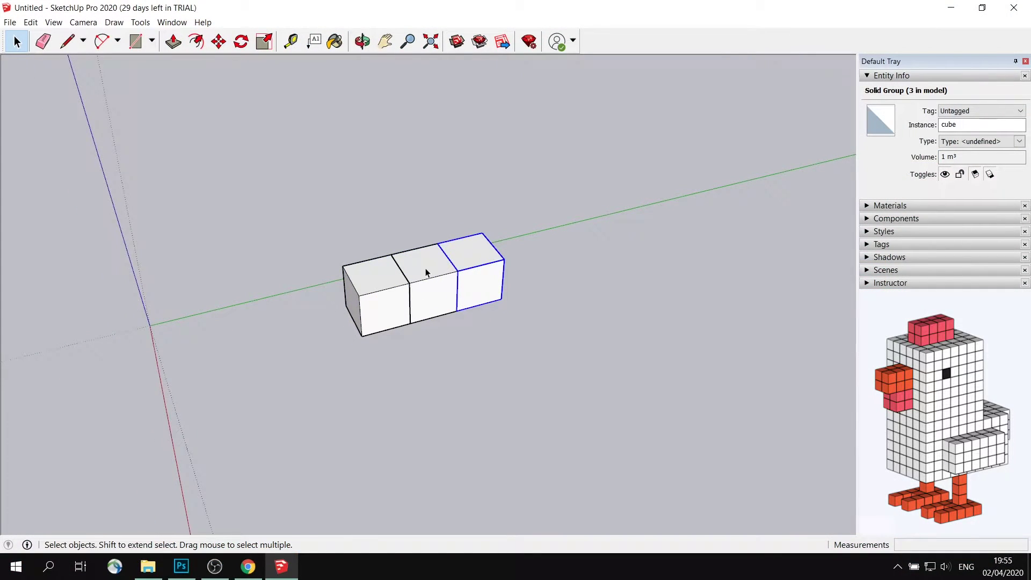
Copy the three selected cubes flush against the row, making six cubes.
drag(302, 223, 588, 345)
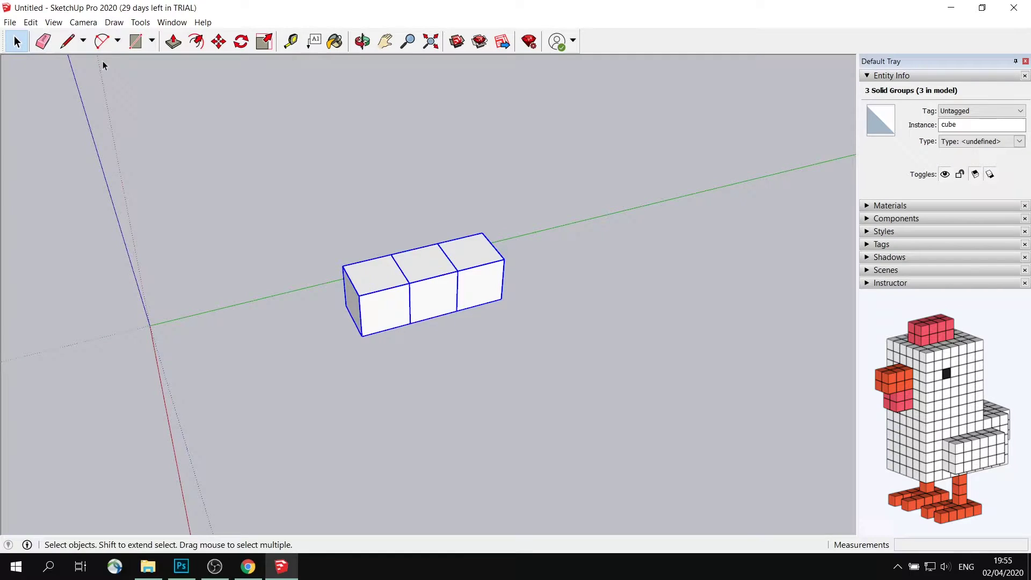
click(218, 41)
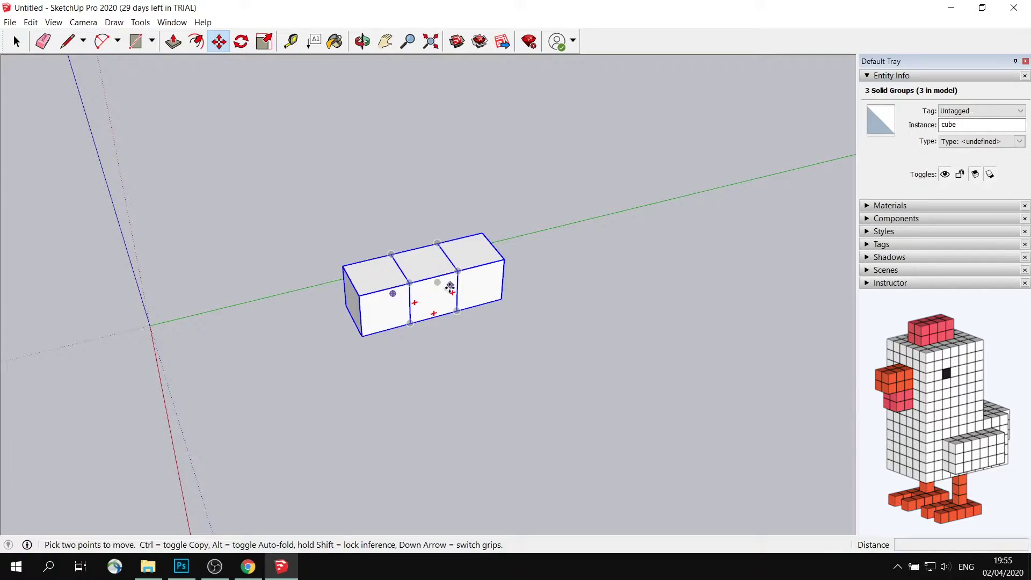
click(458, 269)
middle_drag(460, 268, 440, 288)
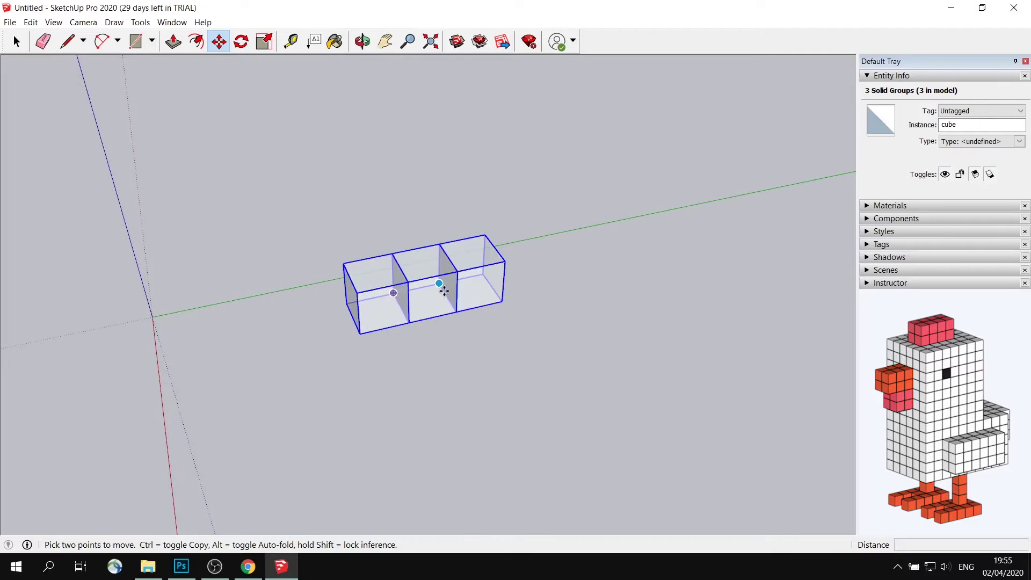
key(Escape)
click(436, 295)
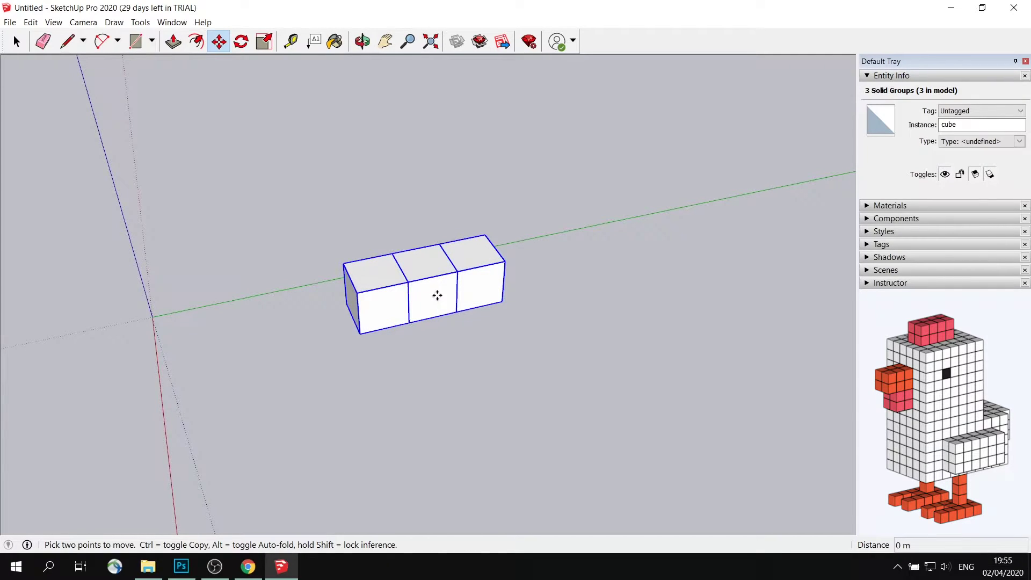
key(ctrl)
click(561, 267)
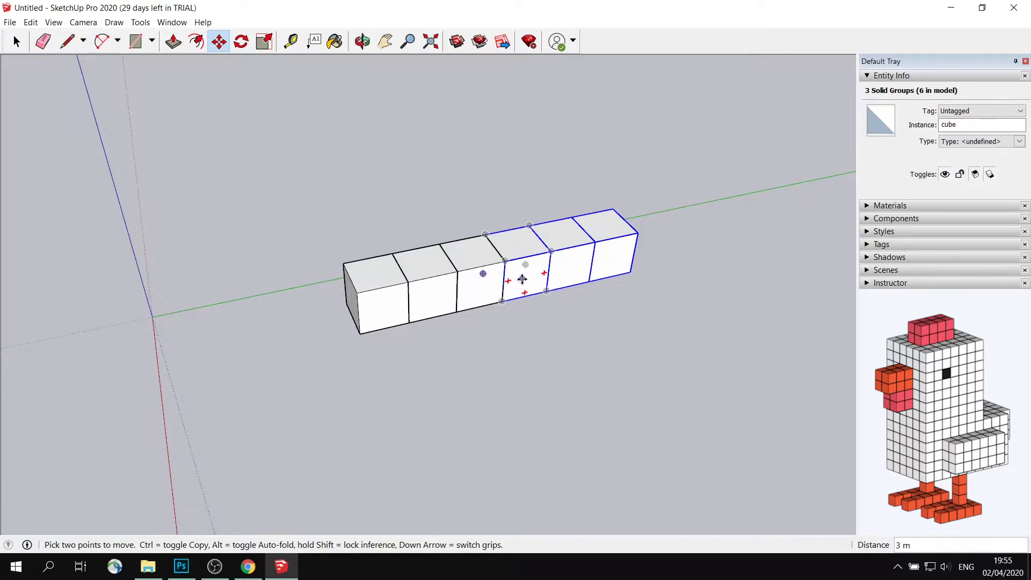
key(space)
Copy the last cube onto the row's end, giving a 7 m bar of seven cubes.
click(599, 208)
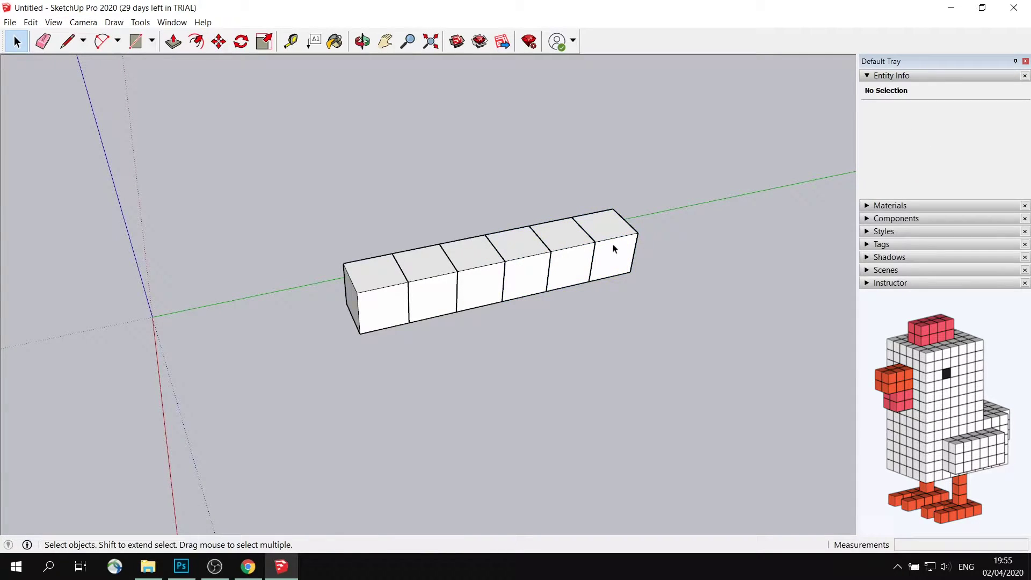
click(610, 243)
click(218, 42)
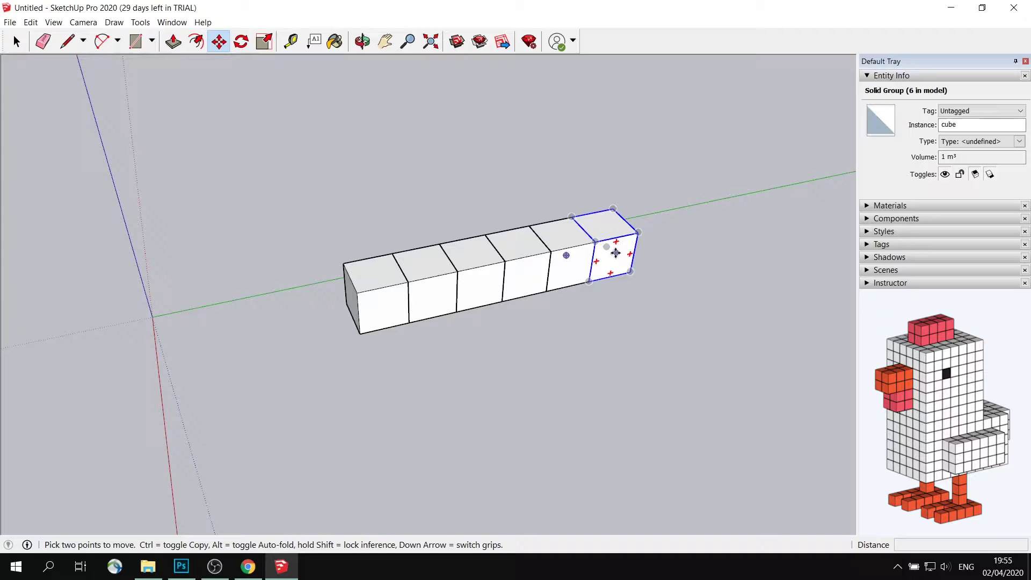
key(ctrl)
click(614, 255)
click(655, 247)
key(space)
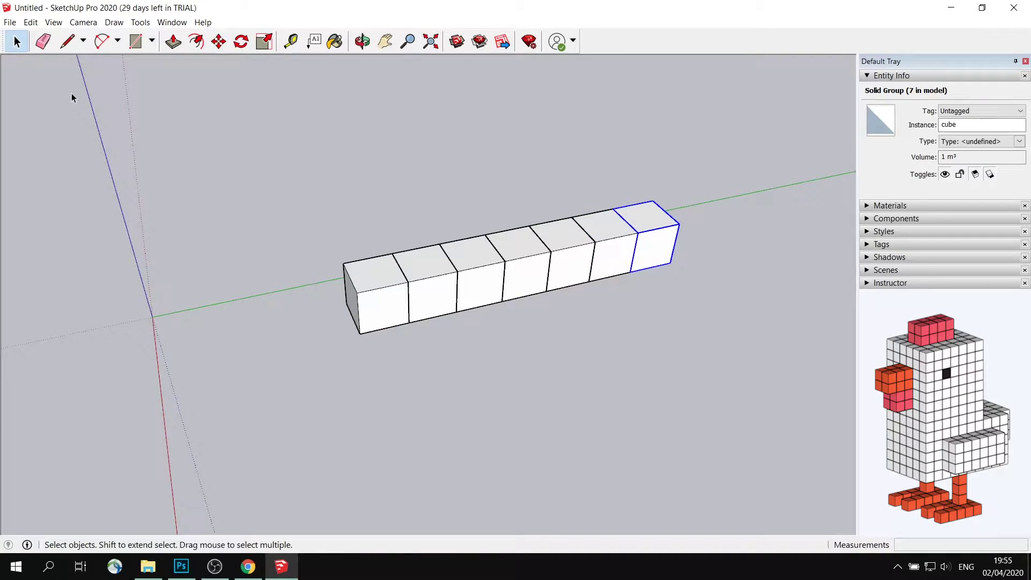
click(363, 196)
middle_drag(363, 195, 614, 184)
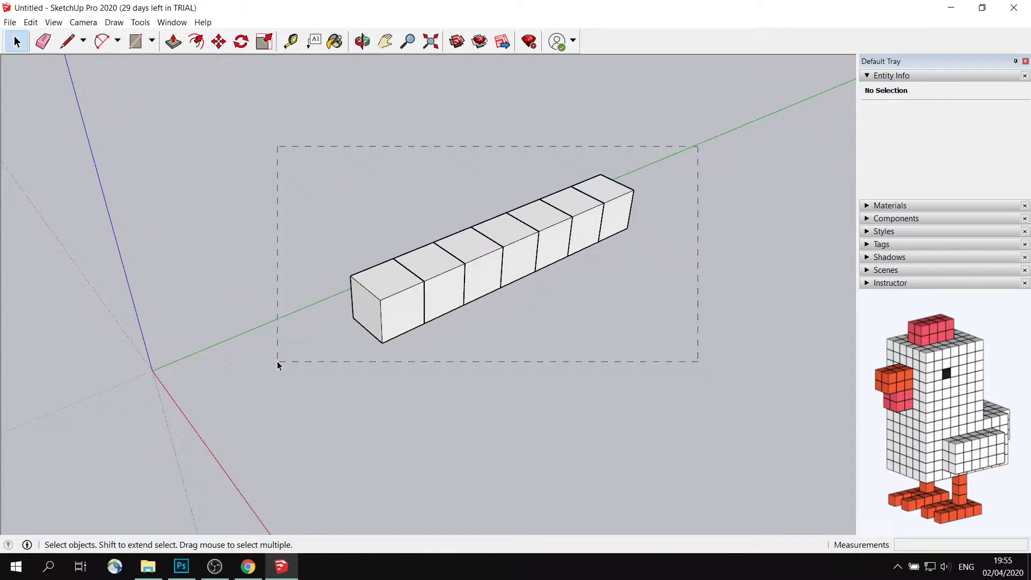
Copy the seven-cube row sideways twice to build a six-by-seven slab.
drag(277, 365, 277, 364)
middle_drag(279, 360, 396, 340)
click(218, 41)
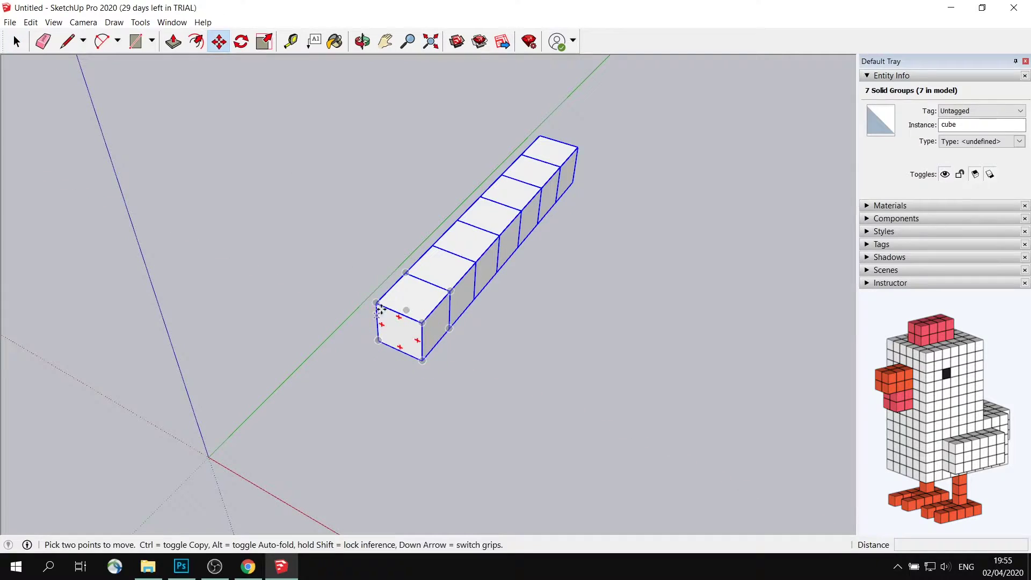
key(ctrl)
click(402, 331)
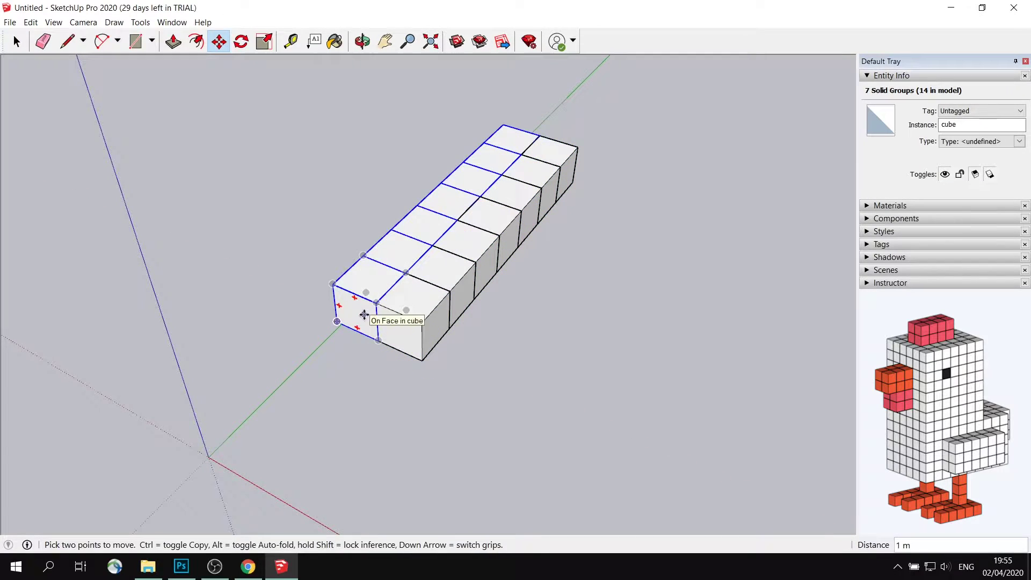
click(354, 316)
click(272, 280)
click(161, 228)
Copy the slab upward repeatedly to make a four-layer block.
key(space)
scroll(295, 189, down, 3)
key(m)
scroll(376, 223, up, 3)
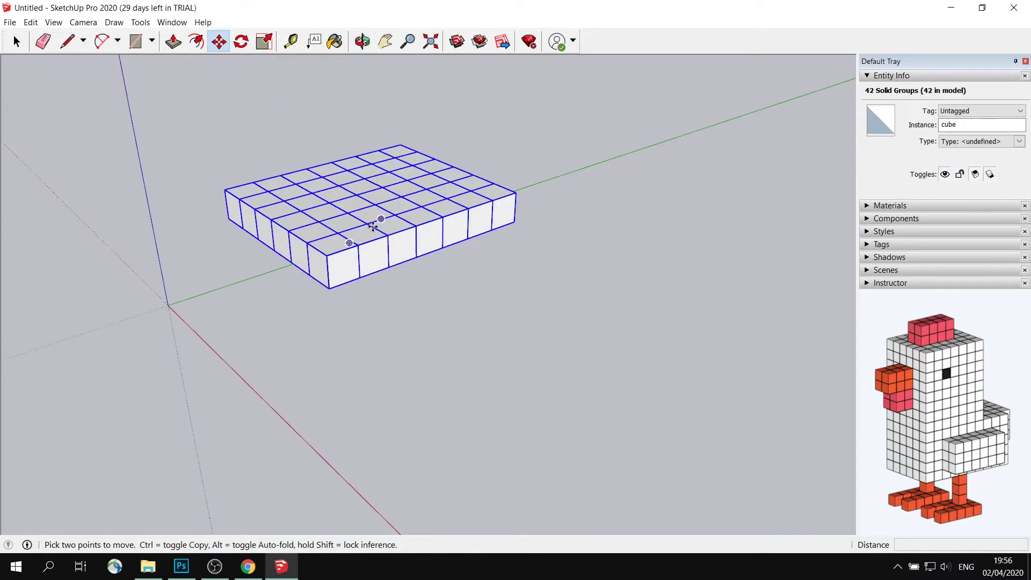
click(375, 223)
key(ctrl)
click(368, 252)
click(218, 42)
key(ctrl)
click(375, 231)
Select all cube groups and copy them upward into a 7×6×16 tower of 672 cubes.
click(387, 306)
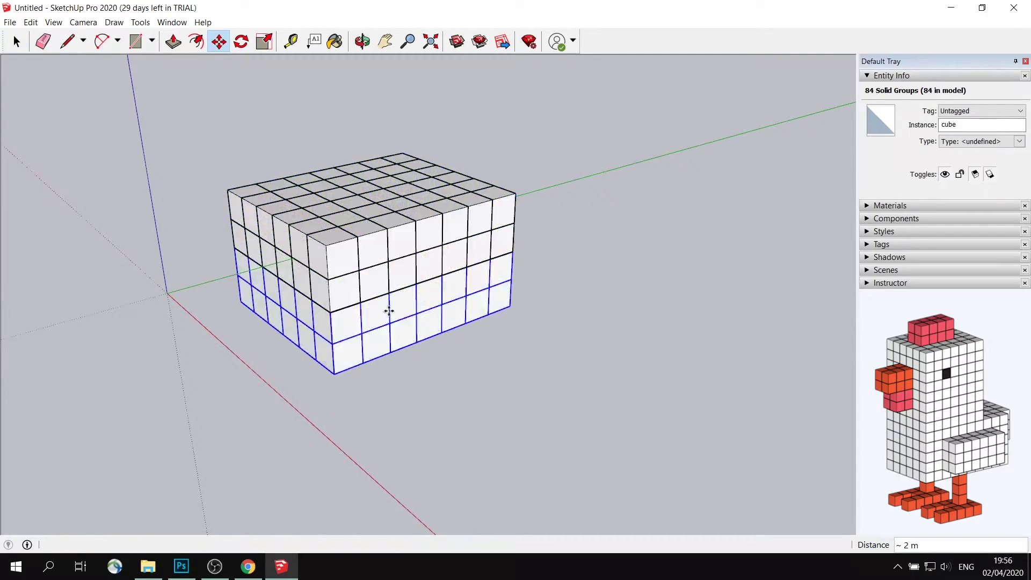
key(space)
scroll(214, 101, up, 2)
key(ctrl+a)
key(m)
key(space)
middle_drag(407, 294, 462, 323)
key(m)
key(ctrl)
click(462, 349)
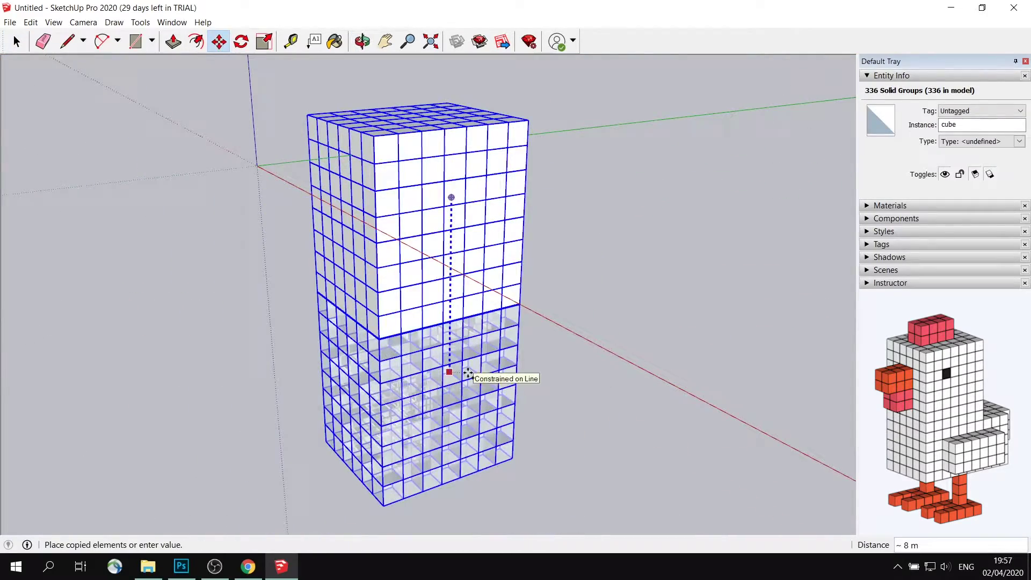
click(467, 375)
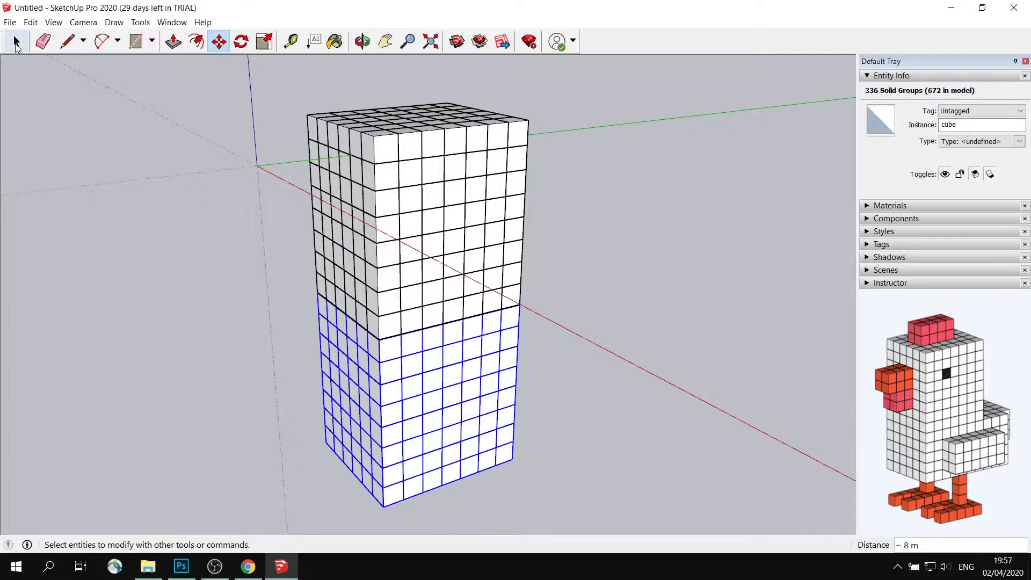
click(16, 43)
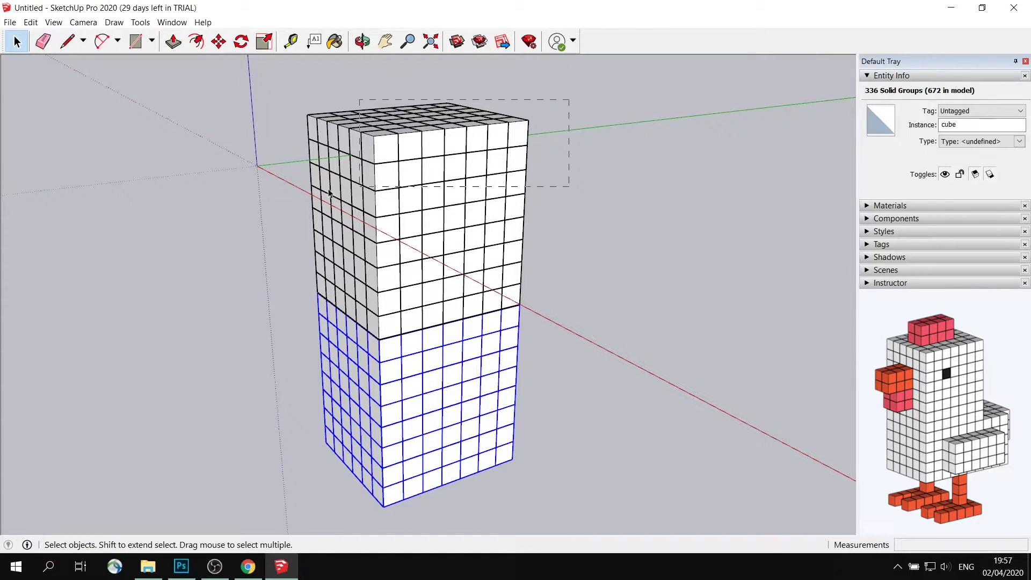
drag(329, 193, 598, 143)
middle_drag(598, 168, 453, 106)
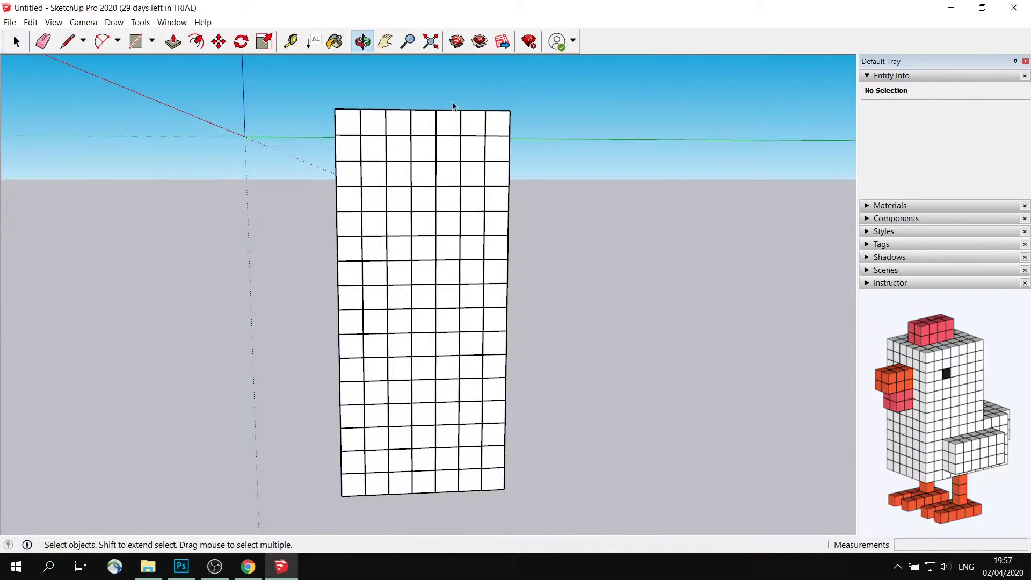
key(space)
drag(290, 86, 582, 177)
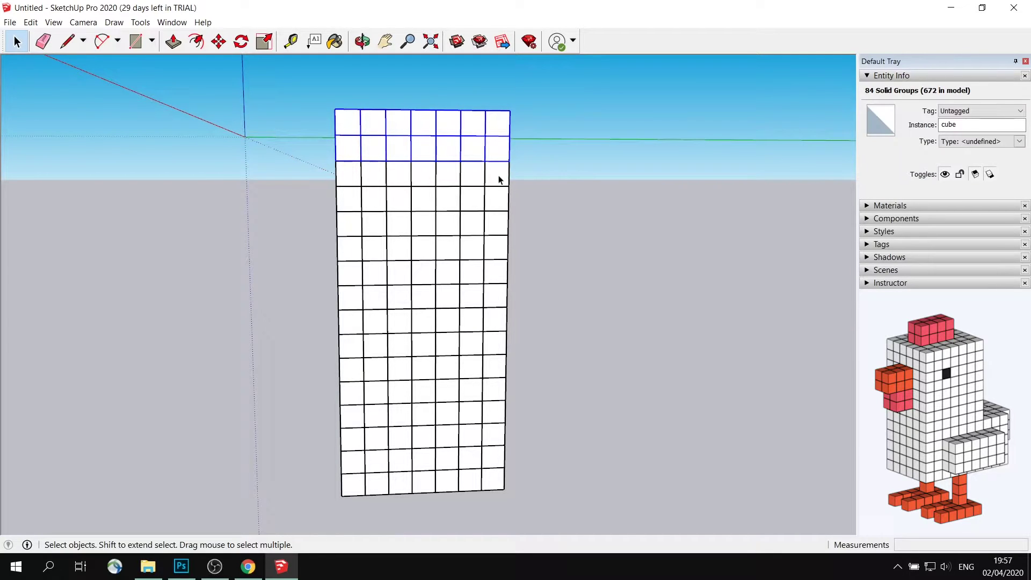
drag(483, 136, 241, 191)
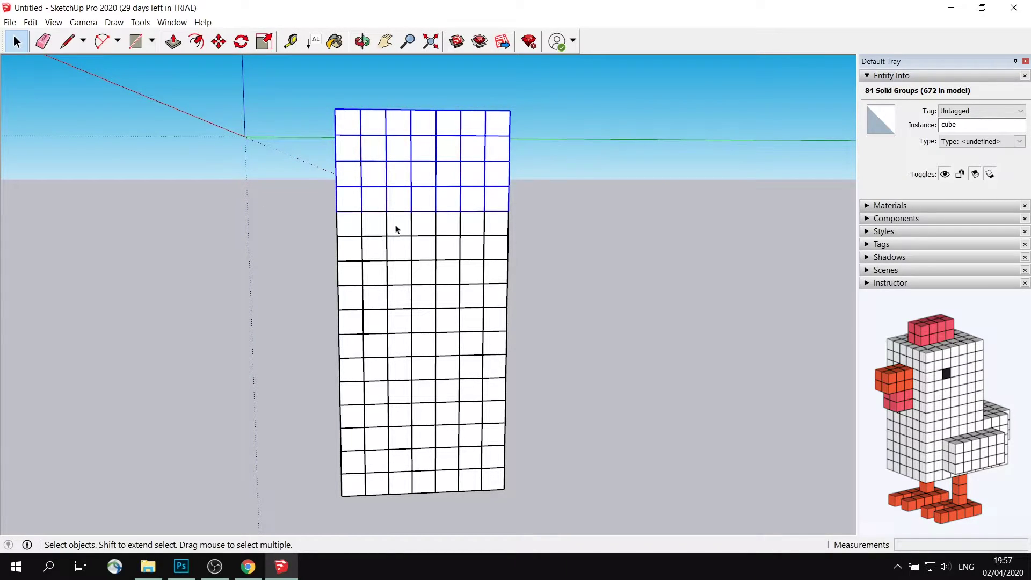
drag(538, 91, 285, 188)
mouse_move(559, 97)
mouse_down()
mouse_move(304, 173)
mouse_move(321, 181)
mouse_up()
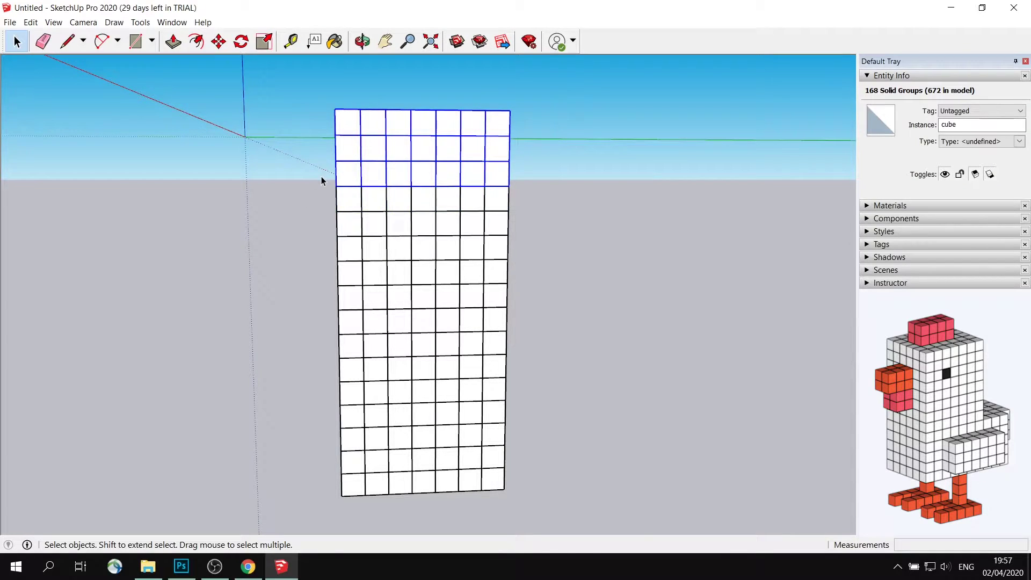
click(322, 181)
middle_drag(332, 269, 505, 295)
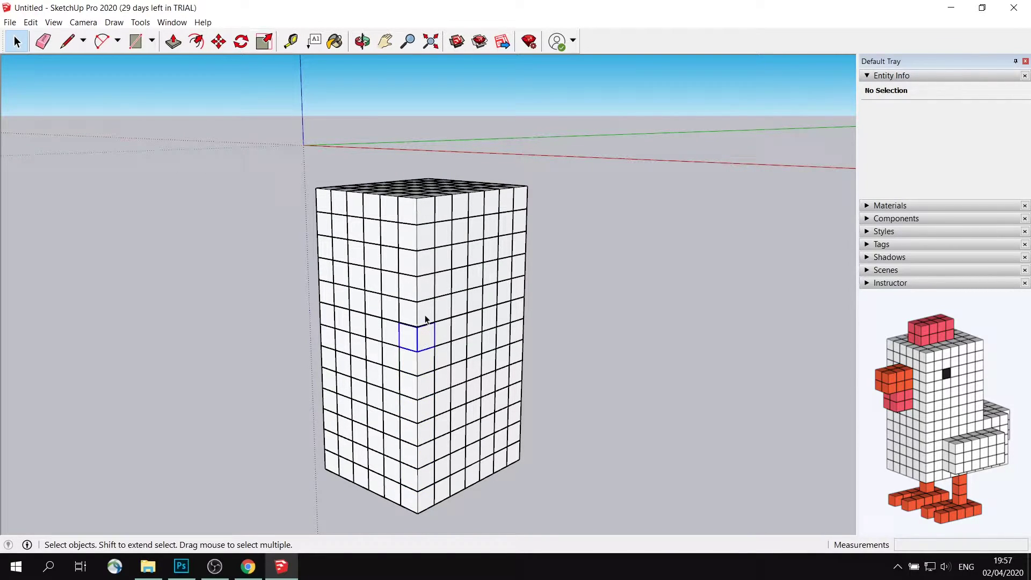
Select the lower 6x5 block of cubes on the tower's side face.
click(427, 283)
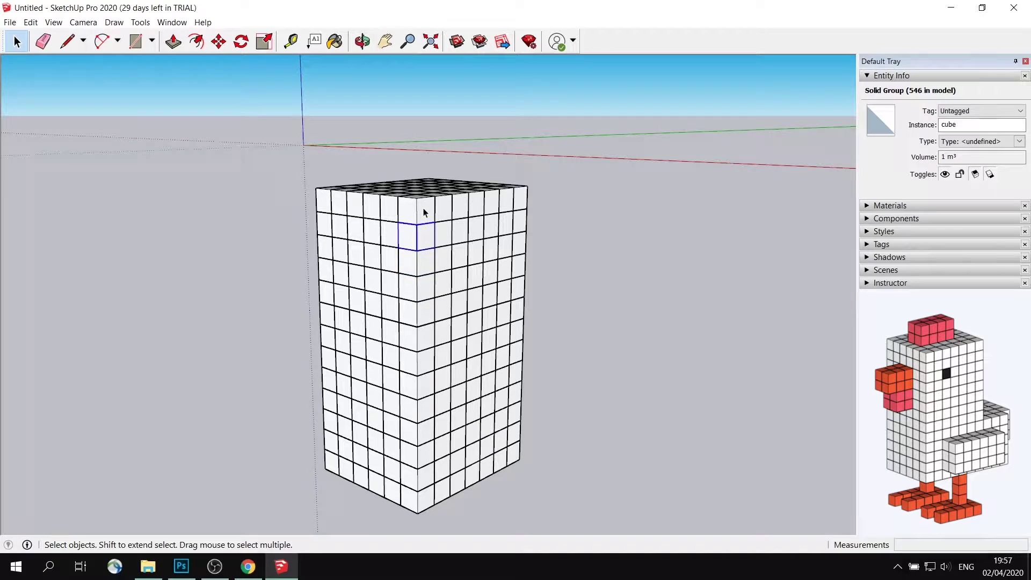
middle_drag(472, 269, 504, 326)
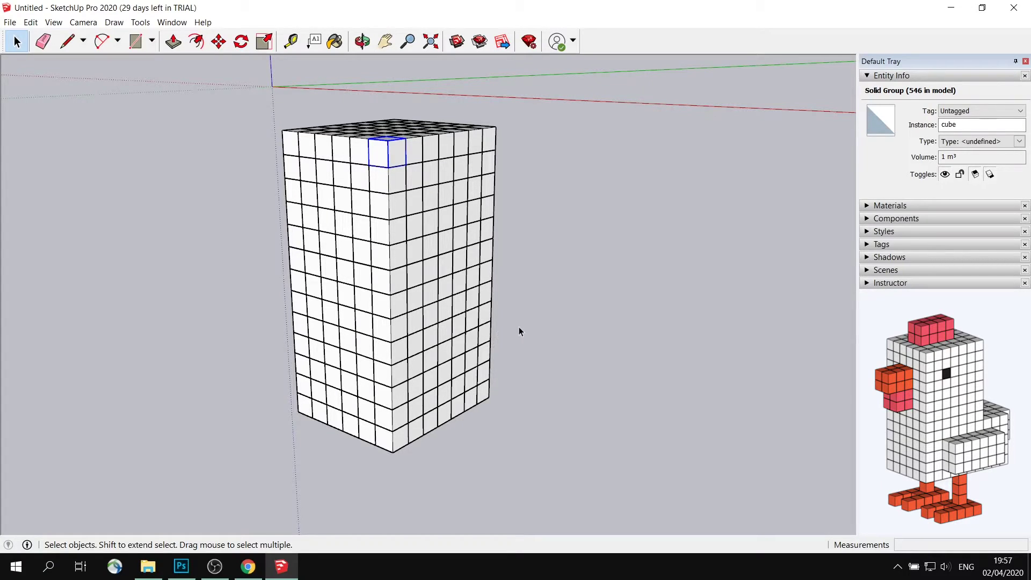
middle_drag(519, 327, 463, 340)
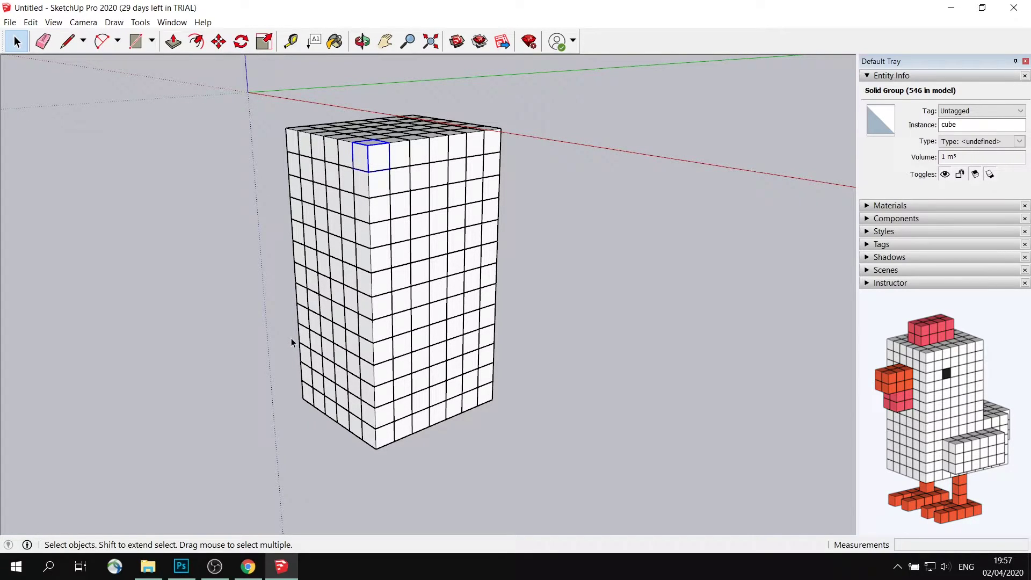
click(481, 396)
ctrl+click(486, 376)
ctrl+click(485, 356)
ctrl+click(483, 337)
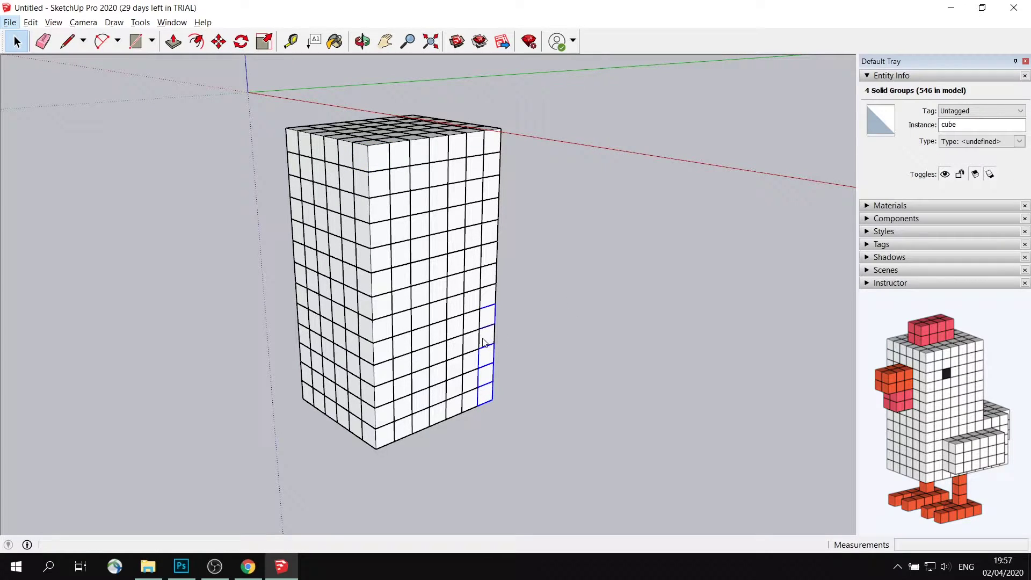
middle_drag(551, 341, 547, 234)
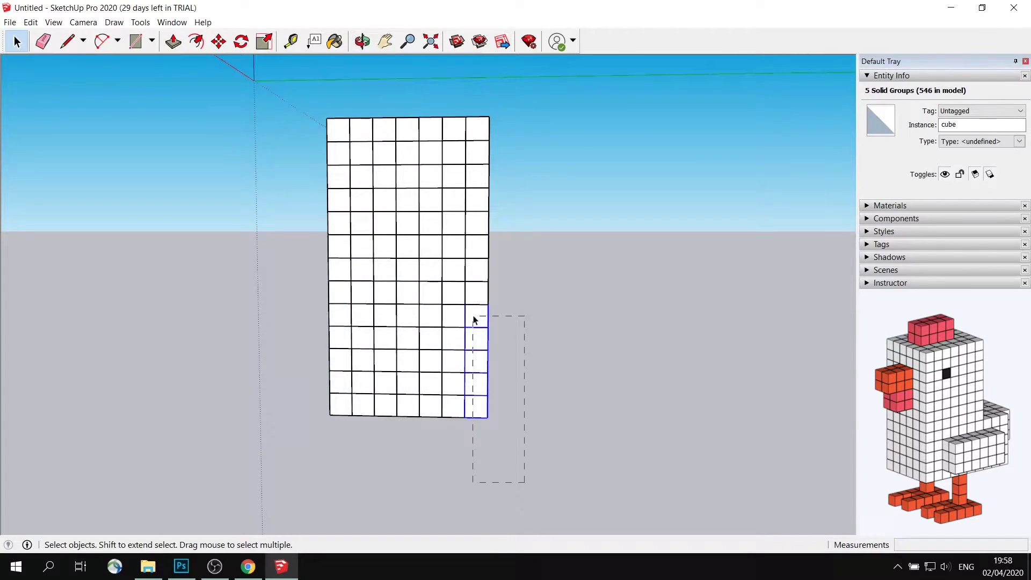
middle_drag(477, 321, 369, 360)
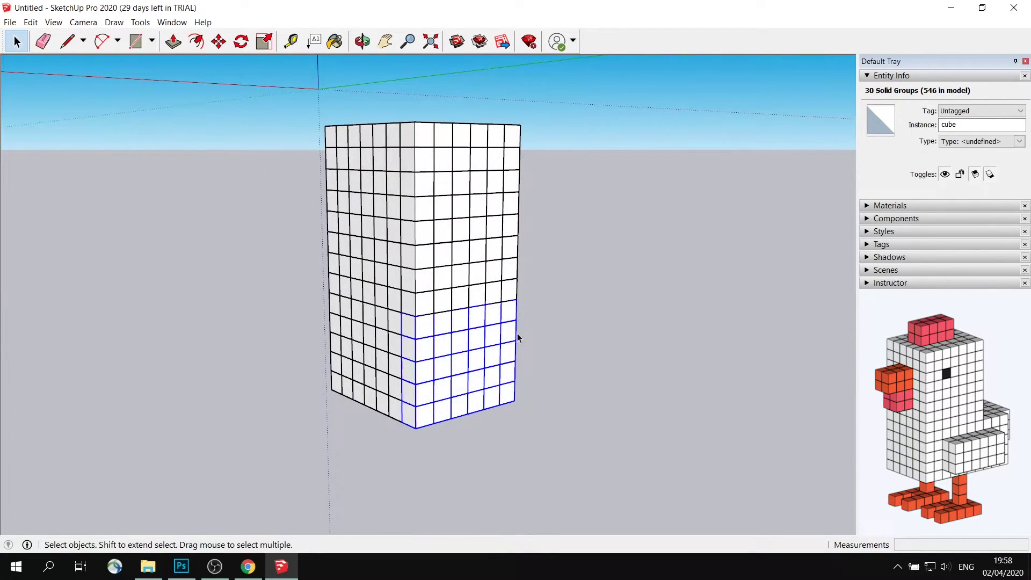
middle_drag(519, 337, 433, 368)
Copy the selected 30-cube slice outward three times, 1 m apart, forming a ledge.
click(219, 41)
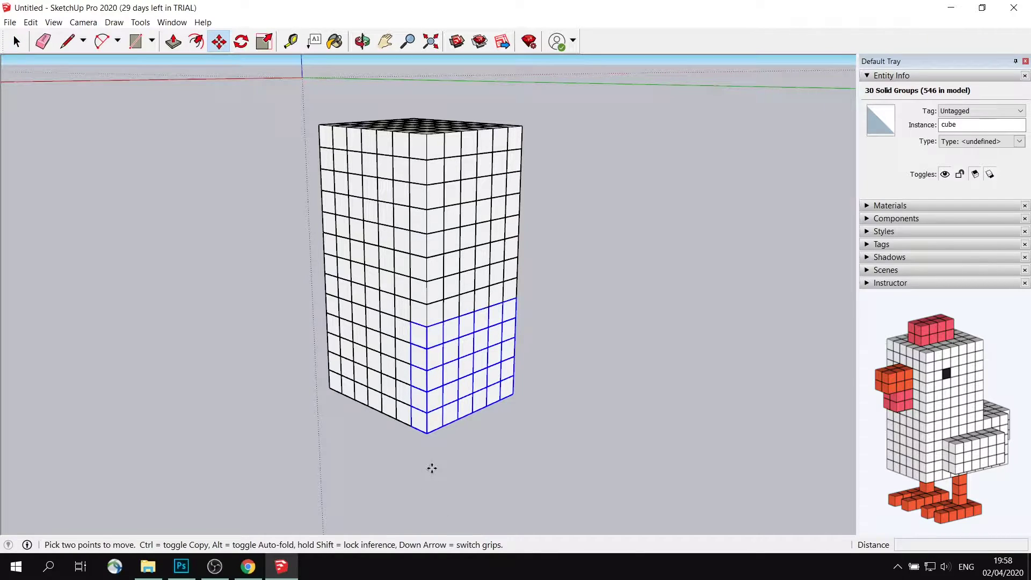
click(421, 419)
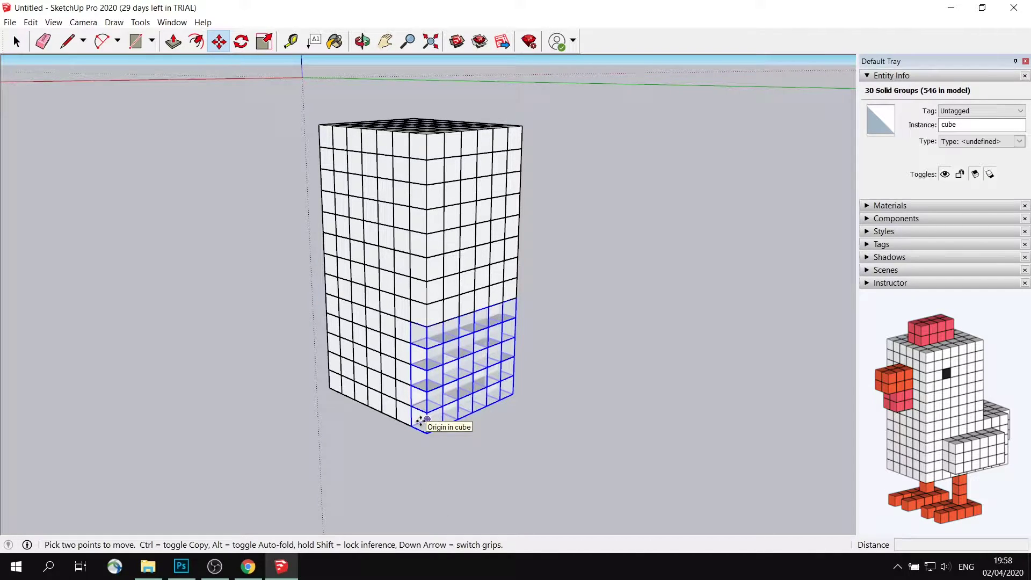
key(ctrl)
middle_drag(423, 416, 458, 362)
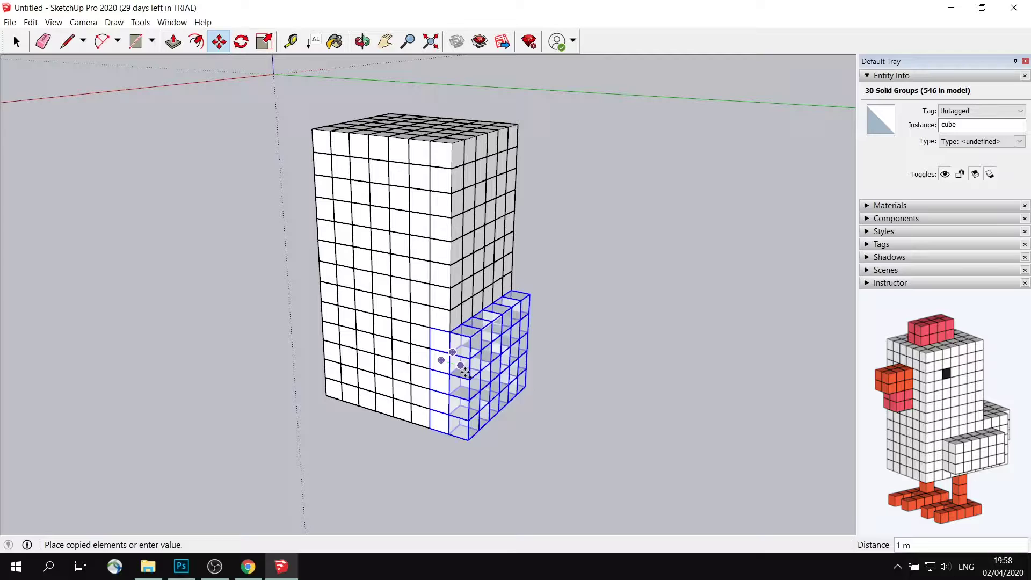
click(461, 366)
click(460, 366)
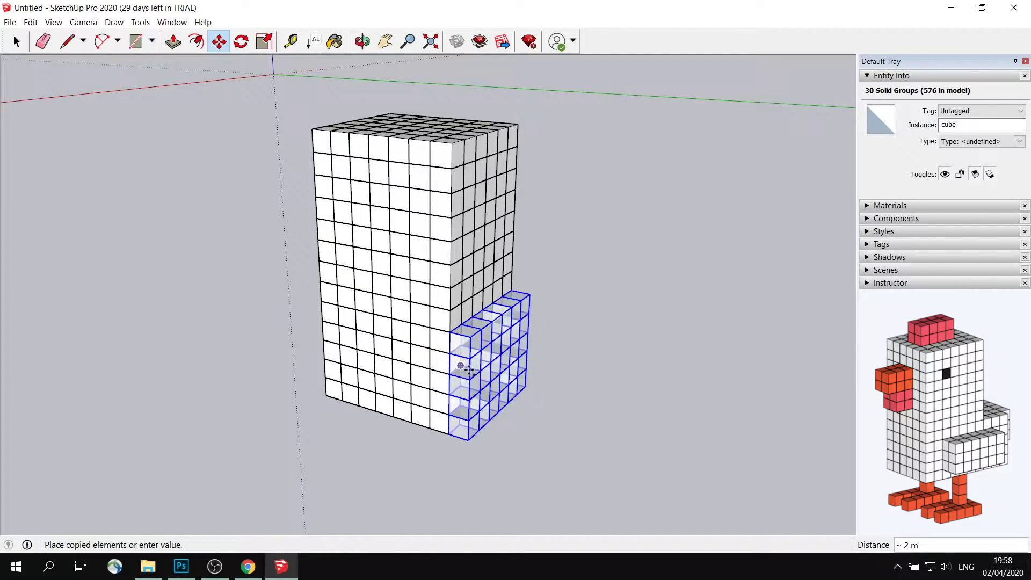
click(483, 373)
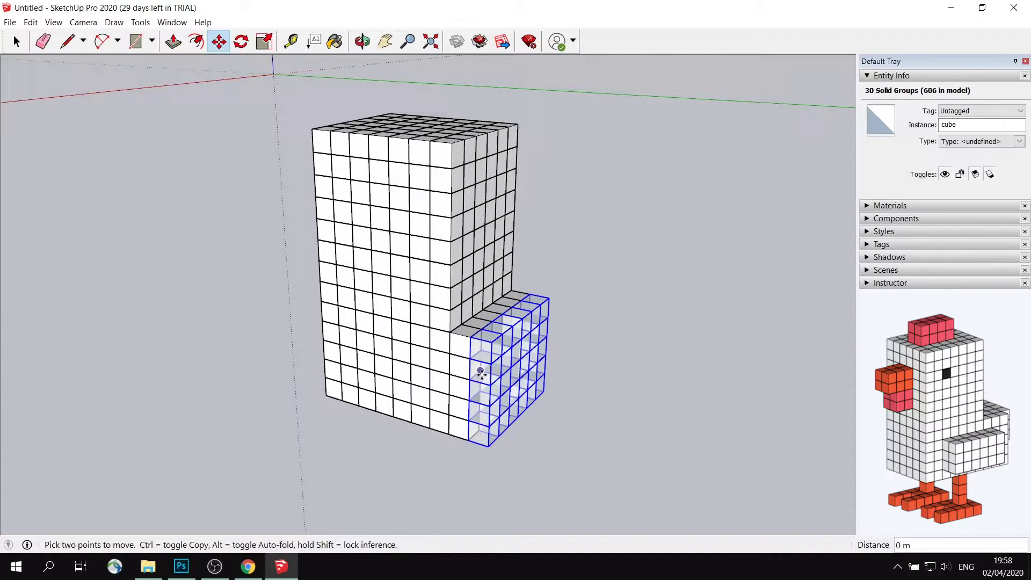
click(480, 370)
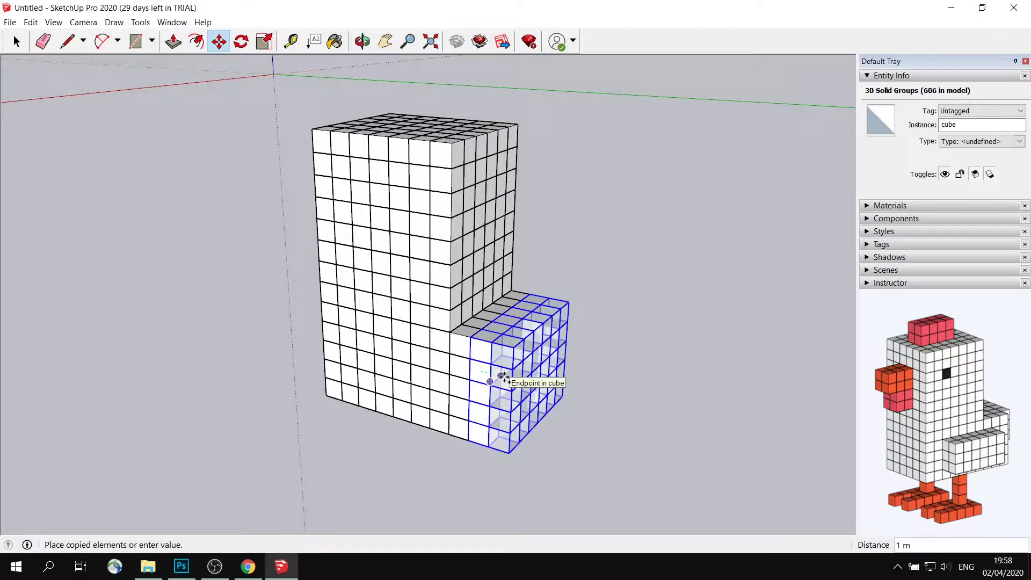
click(501, 375)
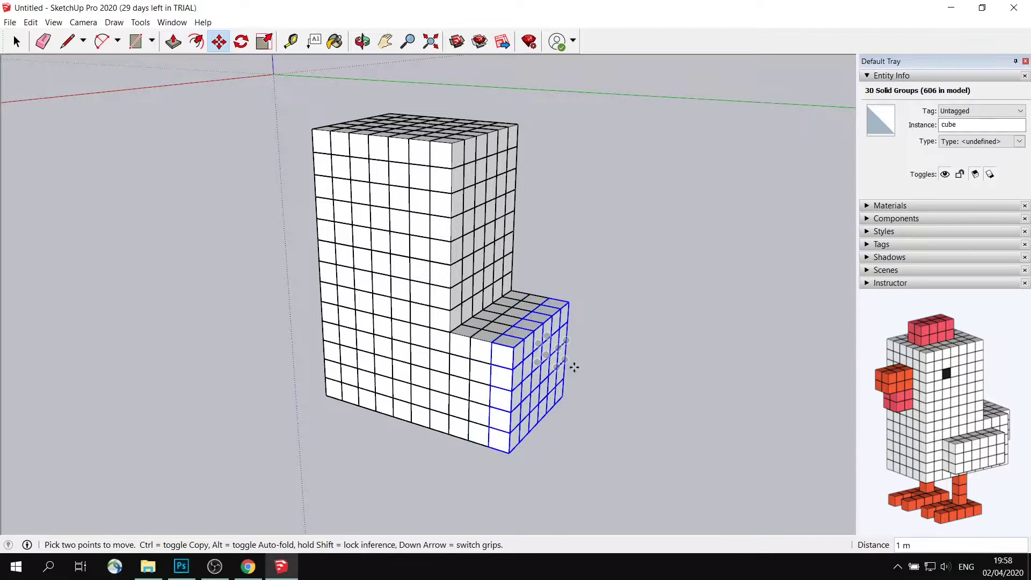
middle_drag(523, 352, 617, 332)
Copy the selected cube column 1 m outward beside the original on the ledge.
click(545, 338)
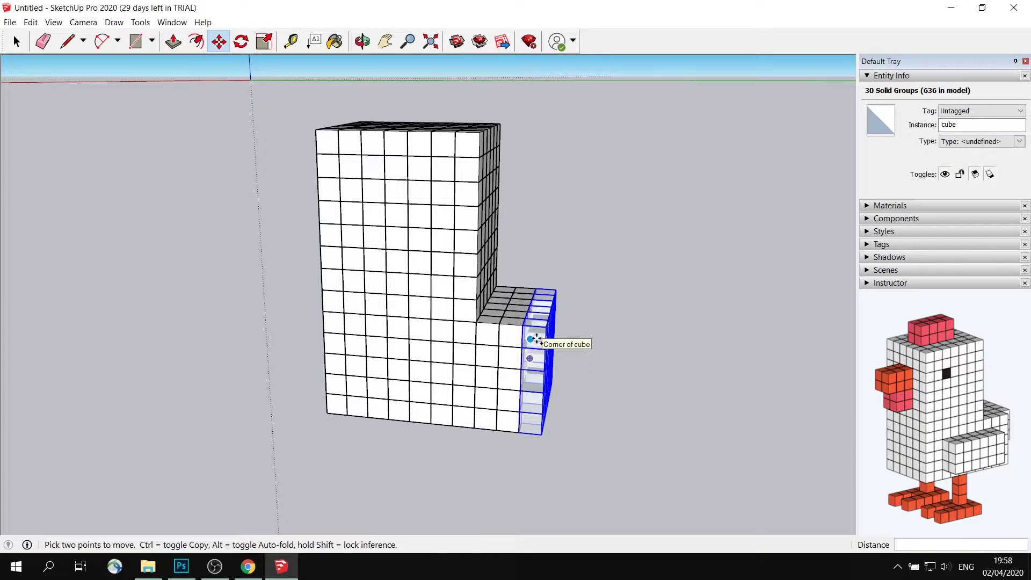
click(535, 339)
click(534, 338)
key(ctrl)
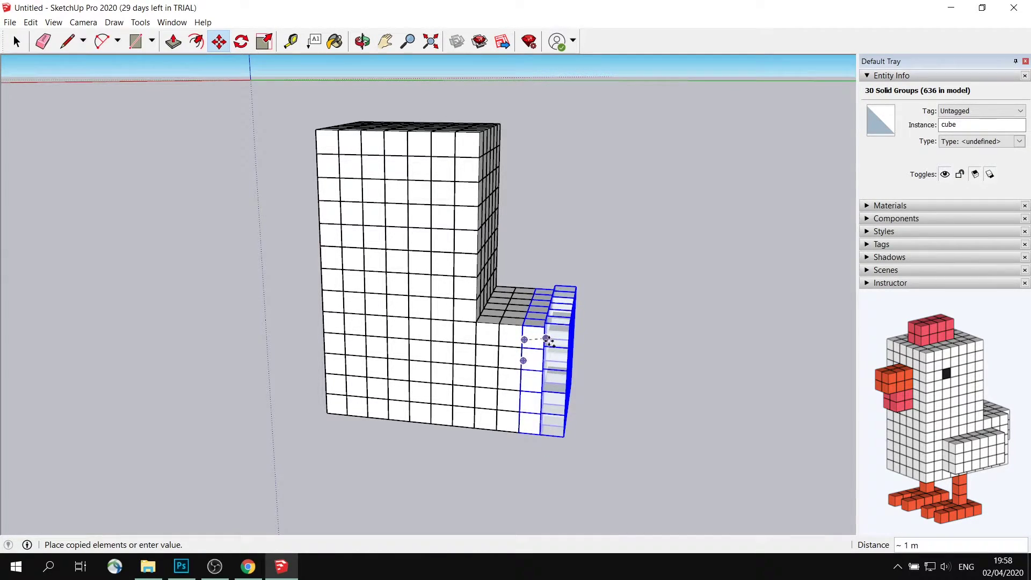
click(549, 339)
scroll(587, 335, down, 1)
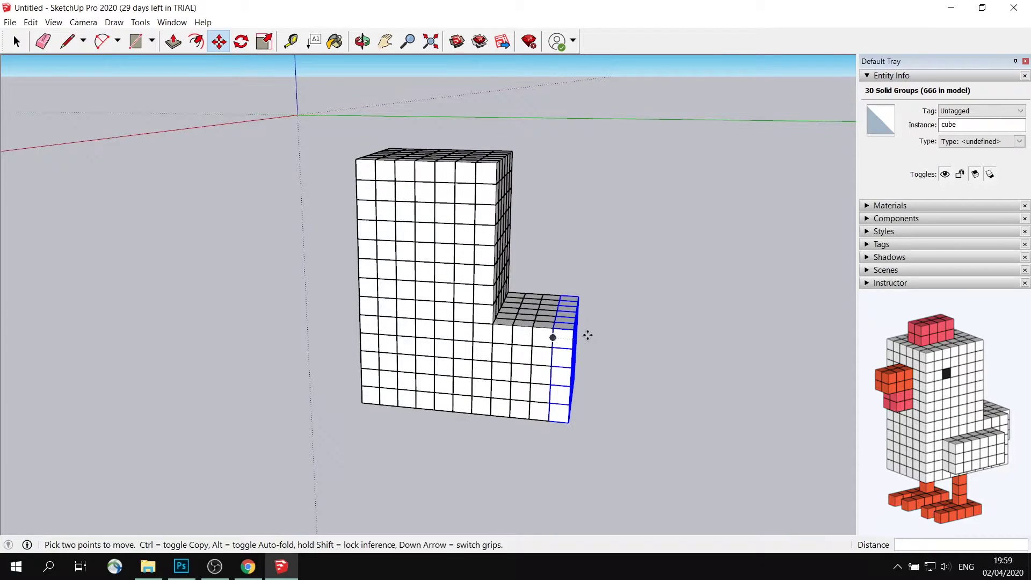
middle_drag(585, 353, 510, 473)
Delete two corner cubes from the ledge's outer corner and check the shape.
key(space)
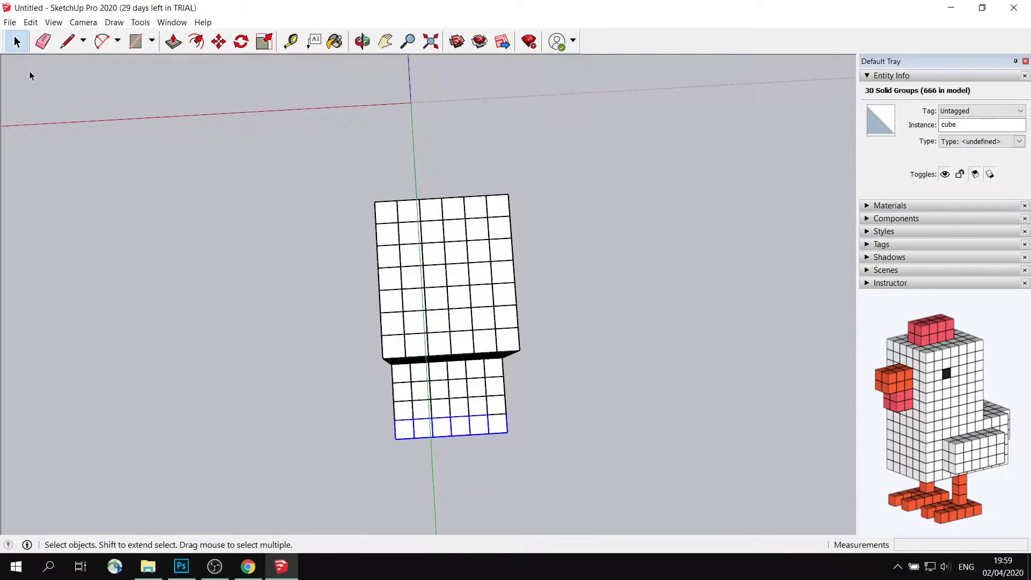
drag(495, 424, 496, 425)
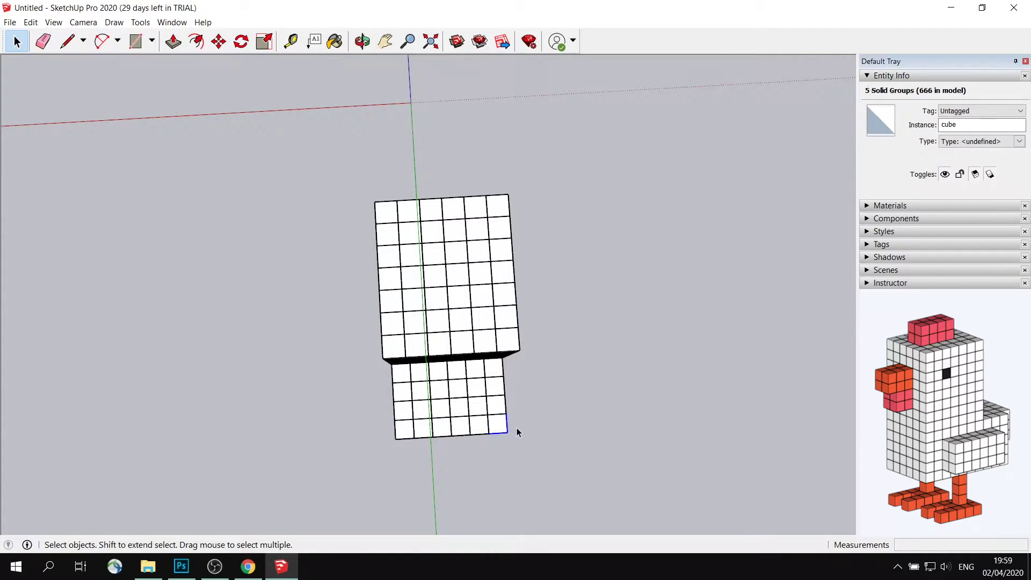
key(Delete)
drag(388, 429, 408, 449)
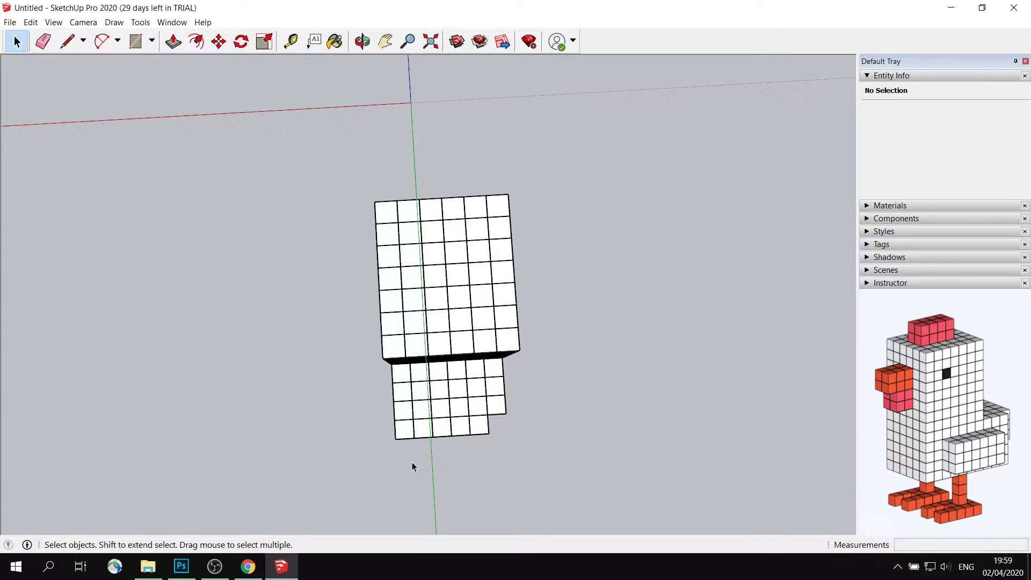
key(Delete)
middle_drag(424, 452, 601, 364)
drag(615, 454, 568, 385)
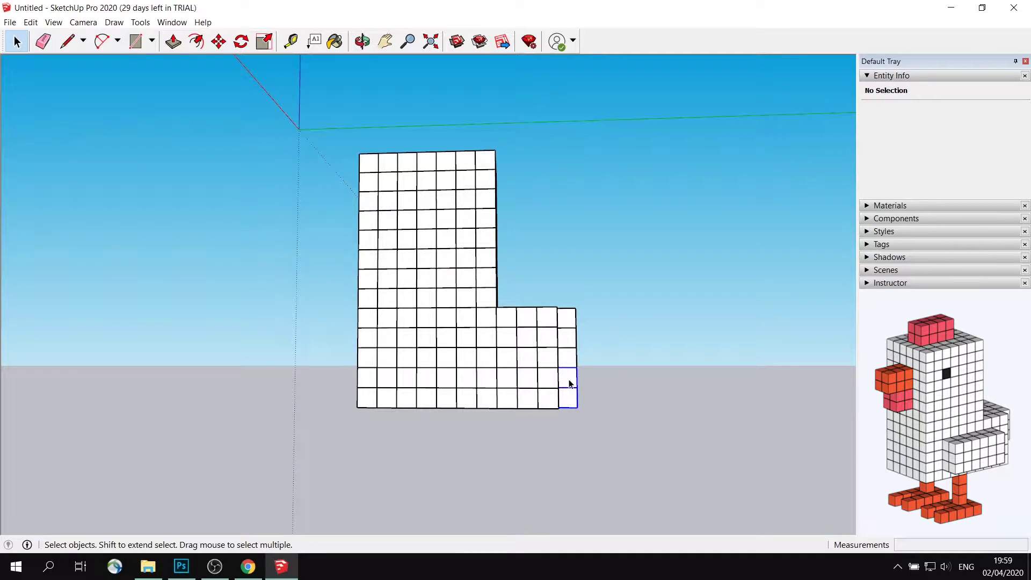
click(590, 398)
middle_drag(536, 334, 445, 360)
middle_drag(447, 310, 488, 313)
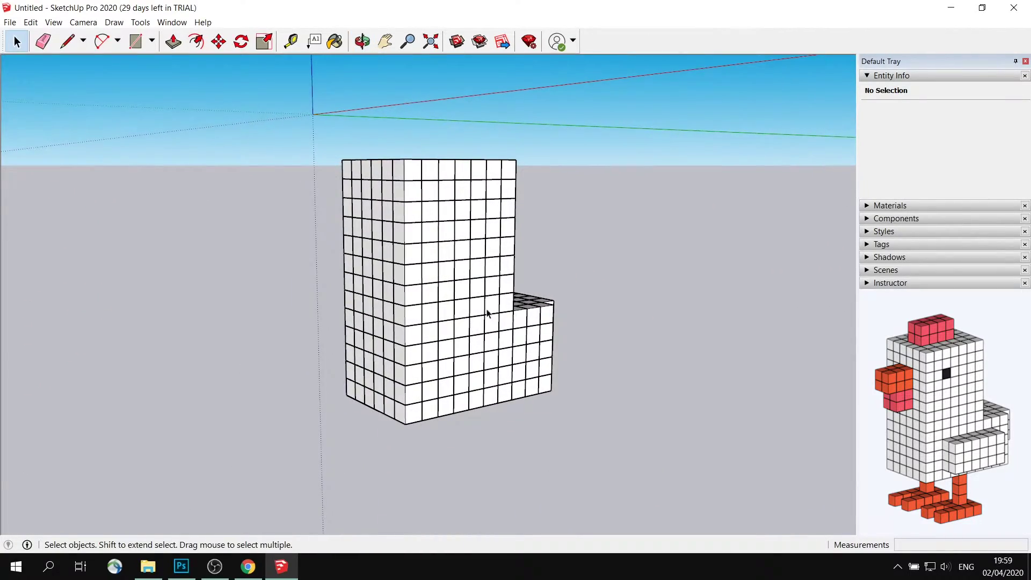
Select a row of cubes and the cubes below it on the lower section's side.
scroll(454, 350, up, 2)
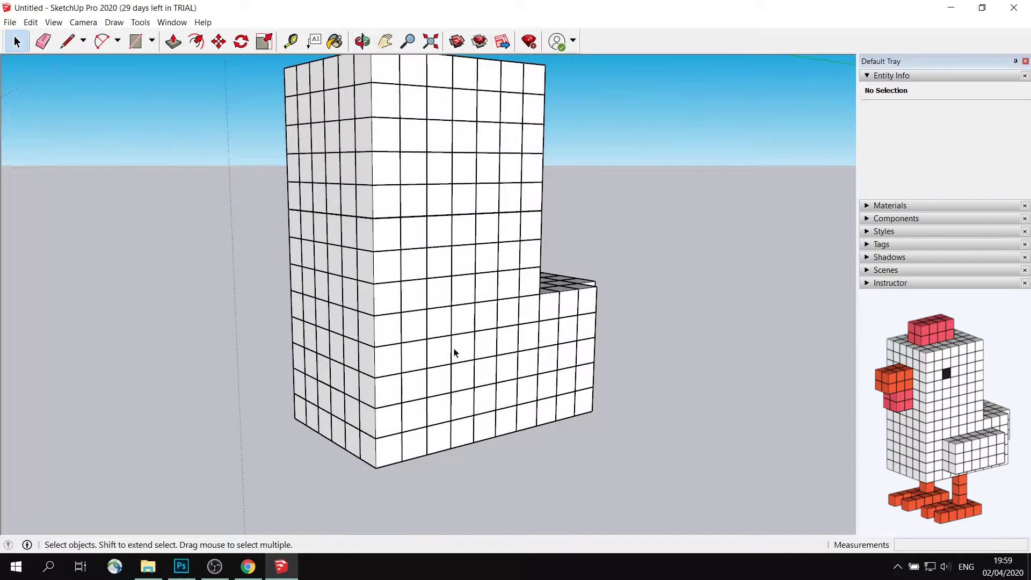
click(549, 335)
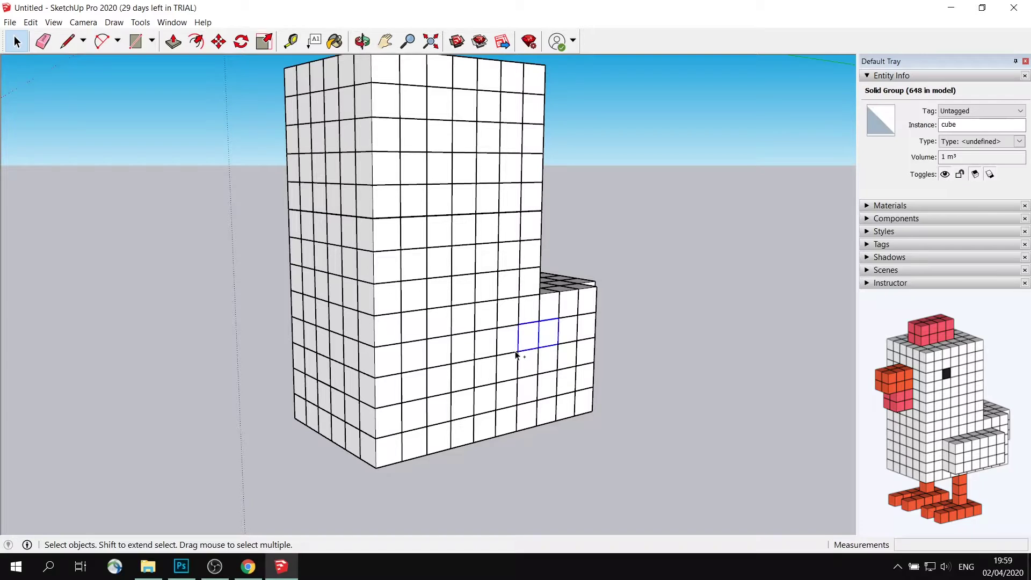
shift+click(508, 348)
shift+click(490, 350)
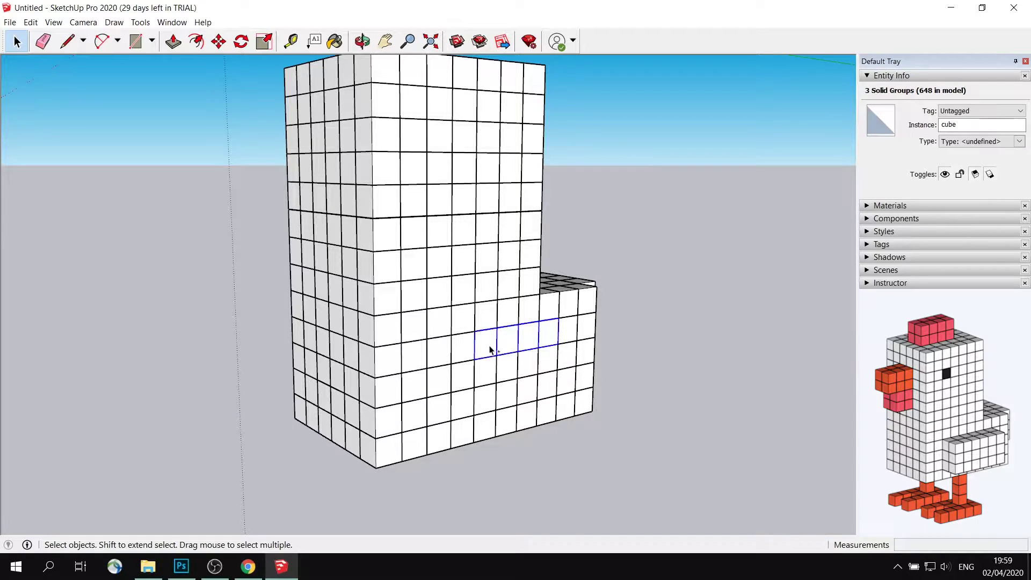
shift+click(454, 358)
shift+click(464, 410)
shift+click(467, 383)
mouse_move(580, 353)
middle_down()
mouse_move(562, 338)
mouse_move(572, 335)
middle_up()
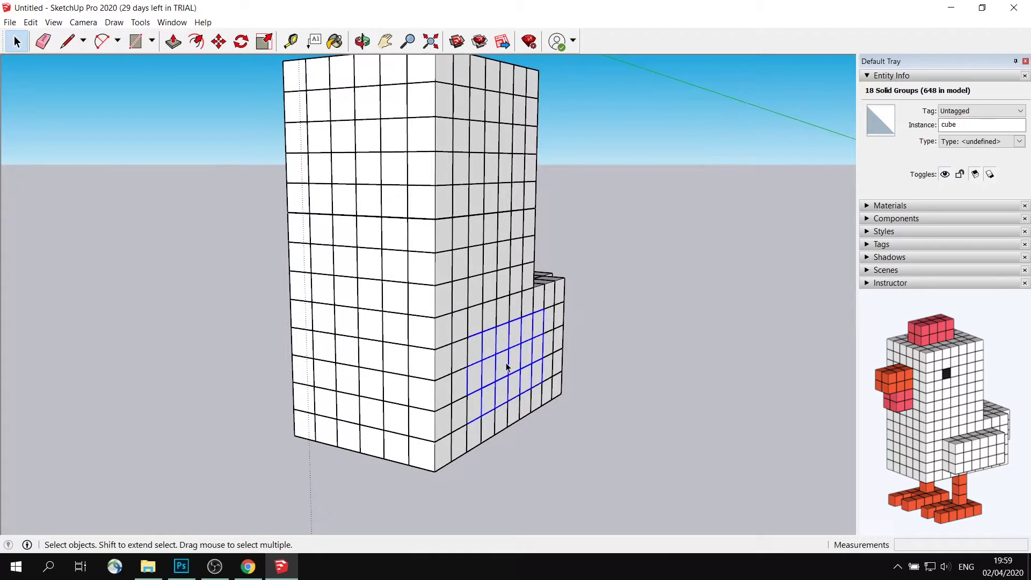
Copy the selected 18-cube slice outward twice to widen the wing block.
click(219, 42)
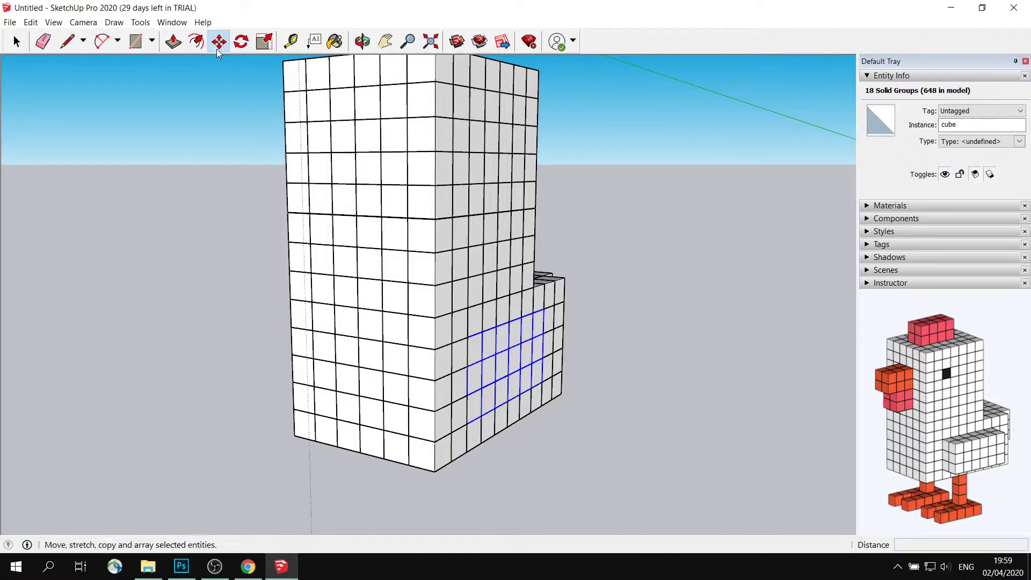
click(486, 370)
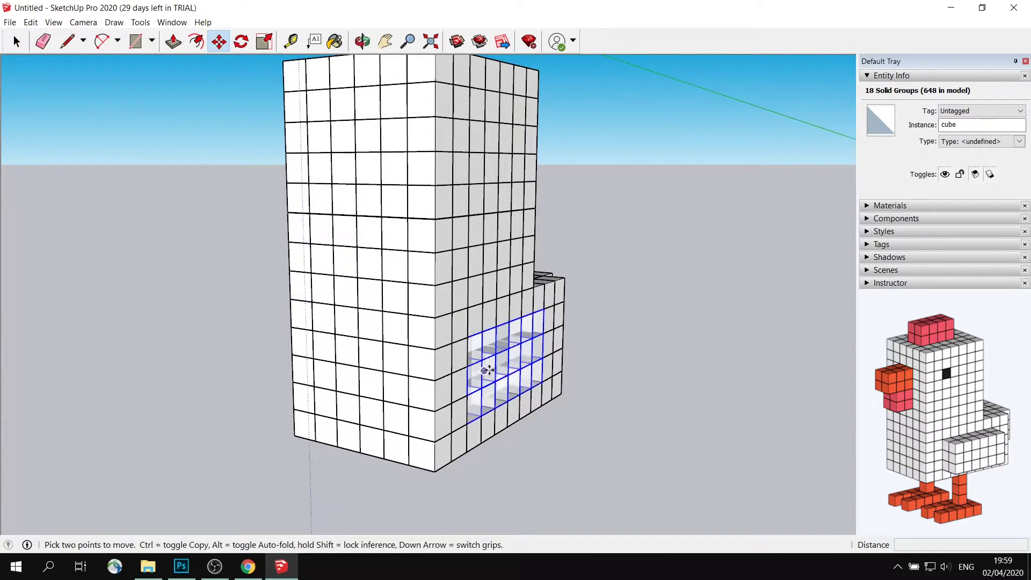
click(486, 371)
key(ctrl)
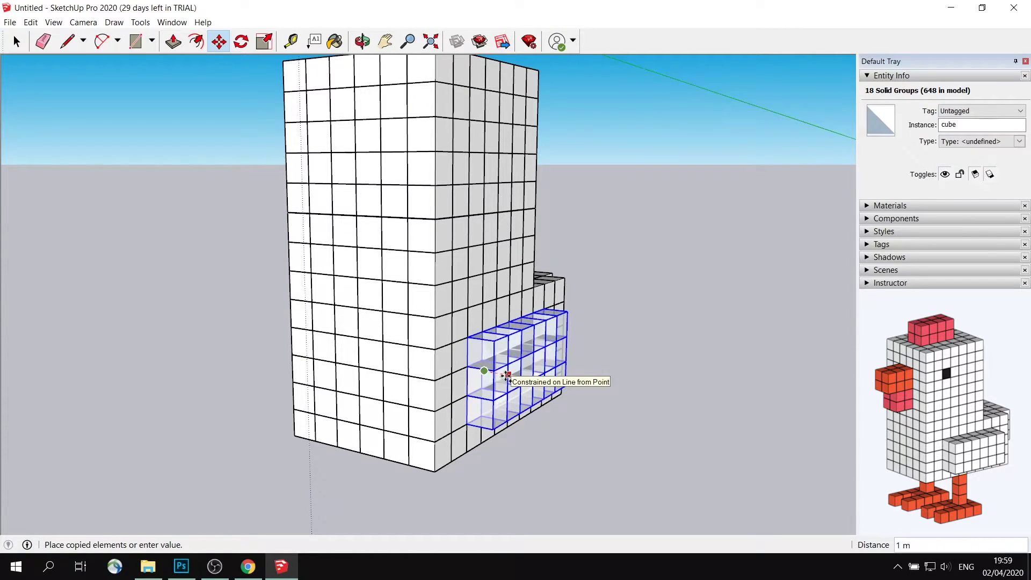
click(499, 378)
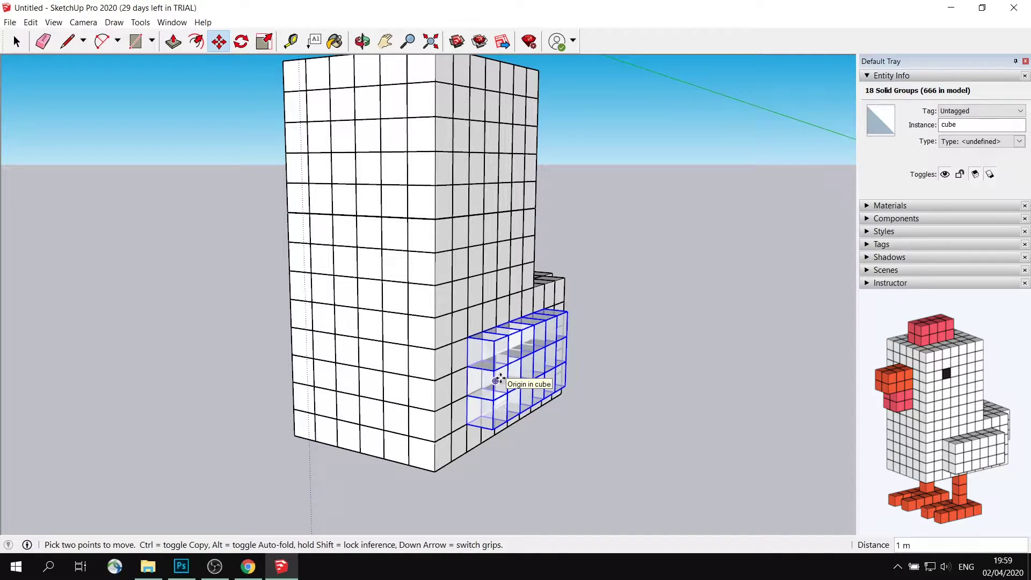
click(489, 380)
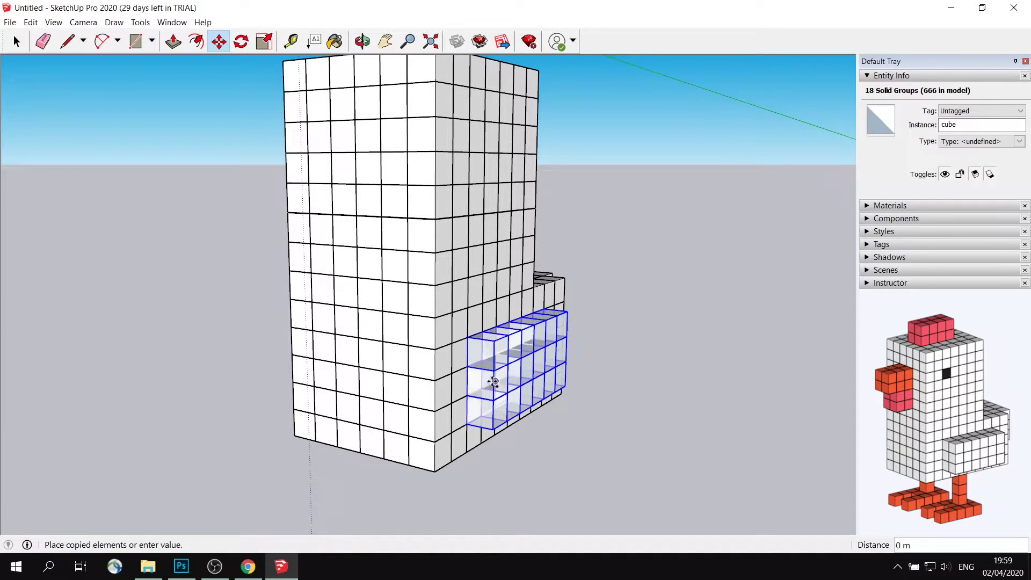
click(572, 334)
middle_drag(572, 334, 644, 275)
Select the 36 cubes of the existing wing block.
click(16, 42)
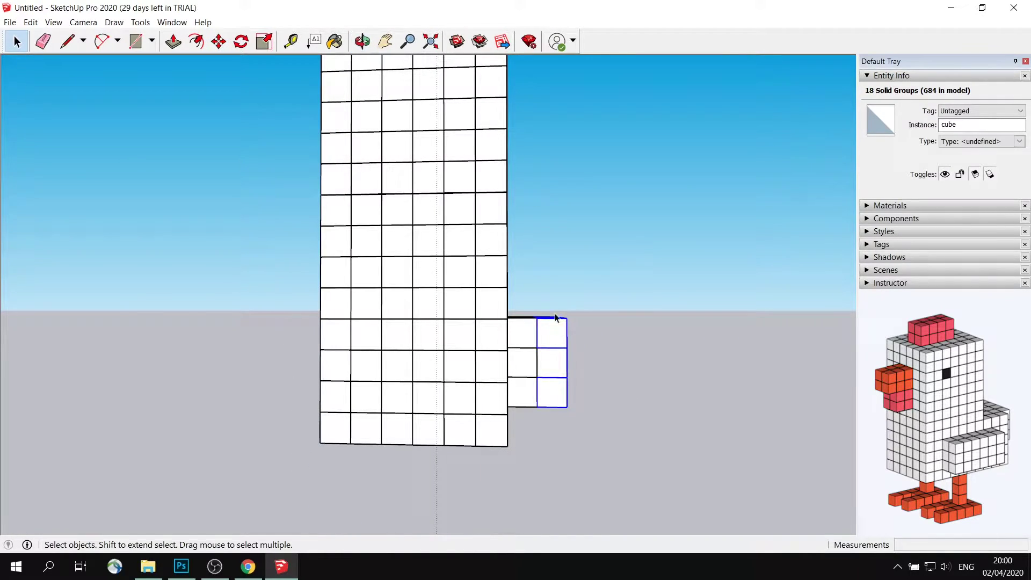
drag(512, 456, 517, 450)
middle_drag(516, 450, 504, 385)
middle_drag(381, 373, 373, 352)
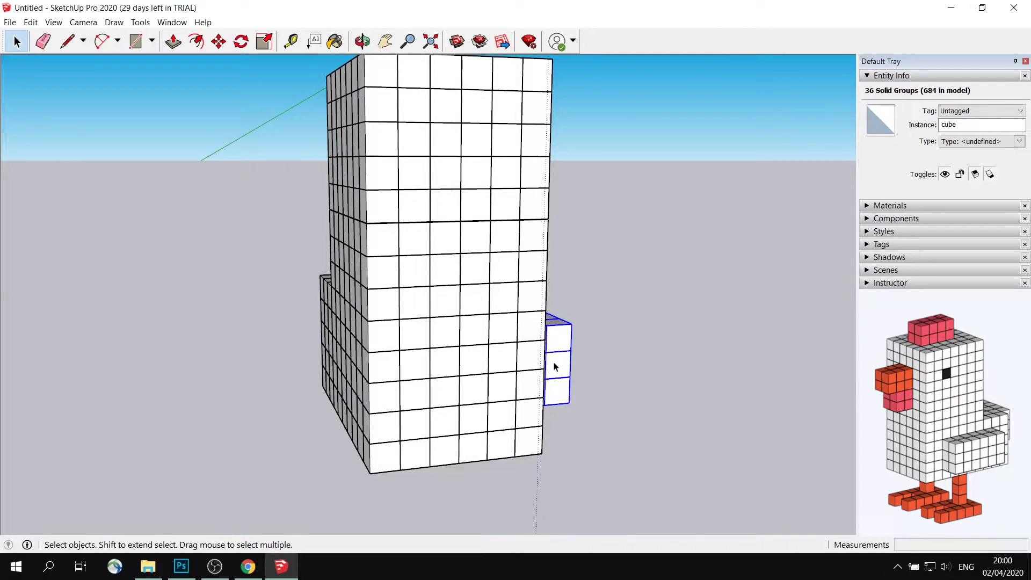
middle_drag(555, 367, 556, 371)
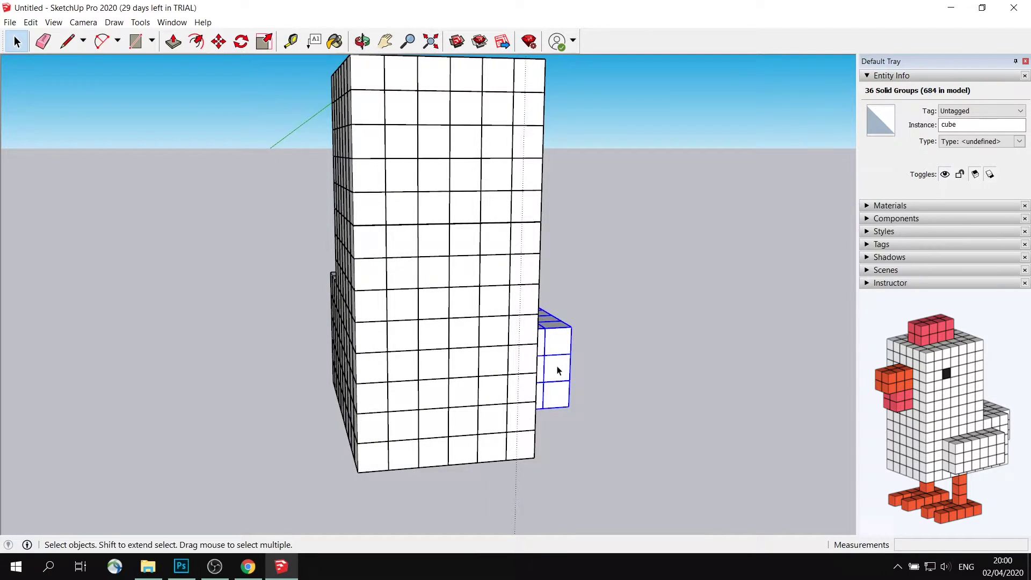
Copy the wing 8 m across to the opposite side of the body.
click(219, 42)
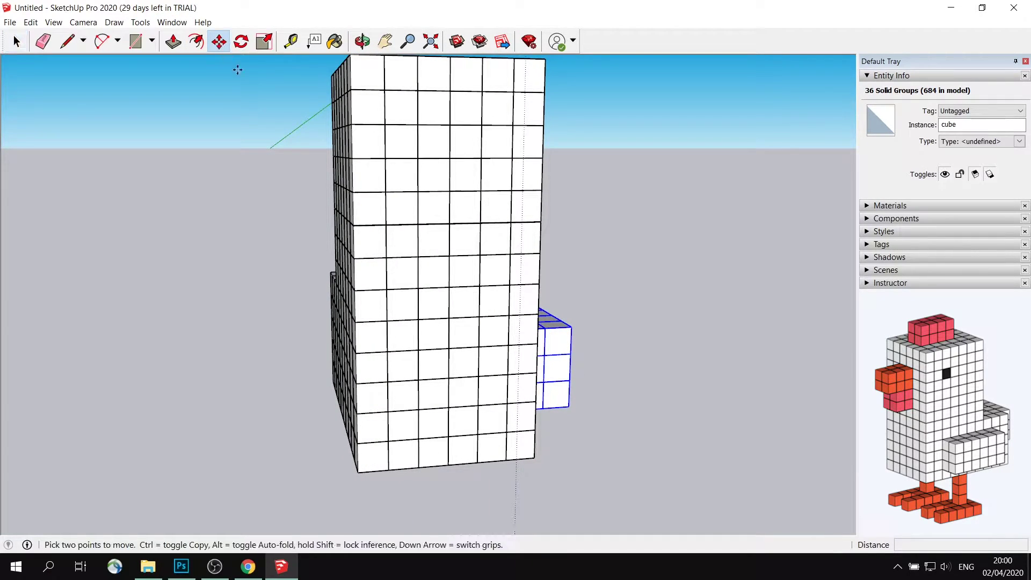
click(558, 370)
key(ctrl)
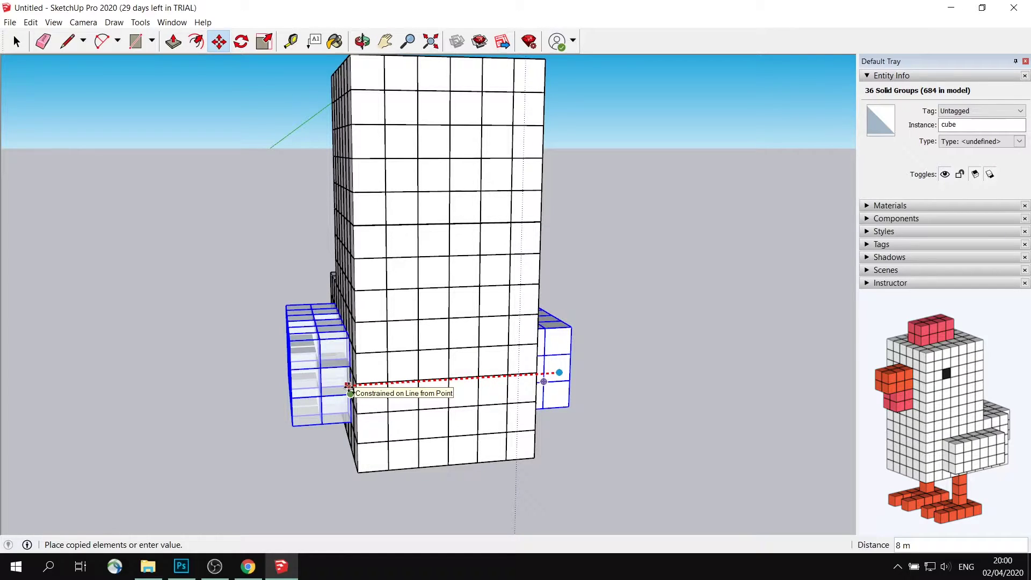
click(347, 385)
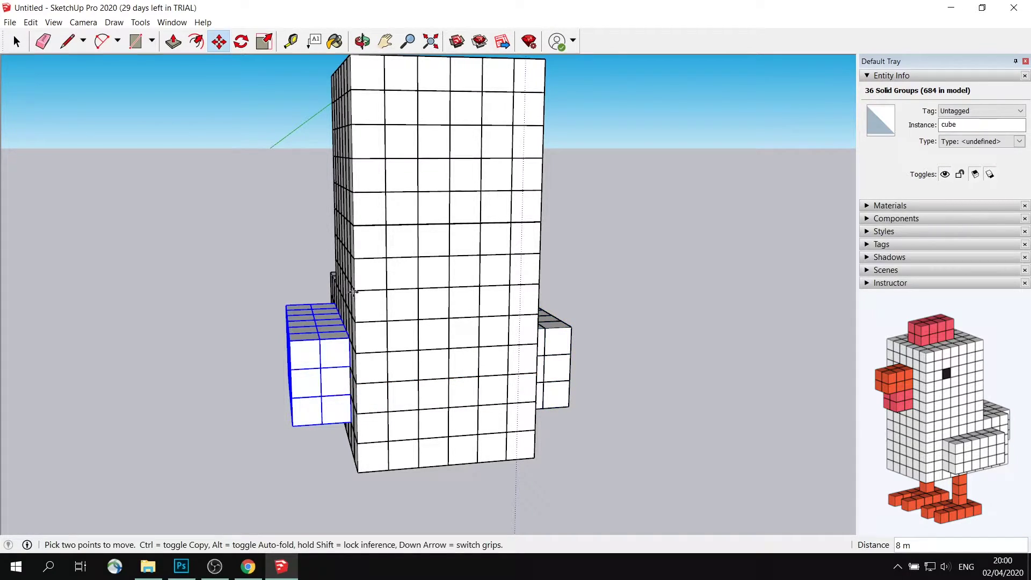
middle_drag(485, 335, 289, 240)
key(space)
middle_drag(486, 225, 503, 304)
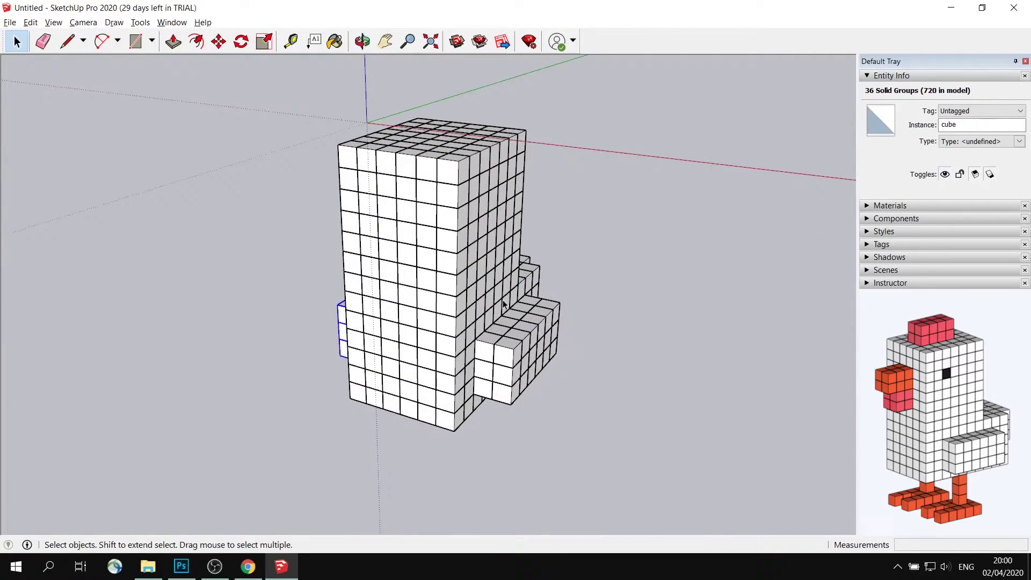
Copy the selected front-face cube column 1 m out from the head.
middle_drag(544, 346, 509, 237)
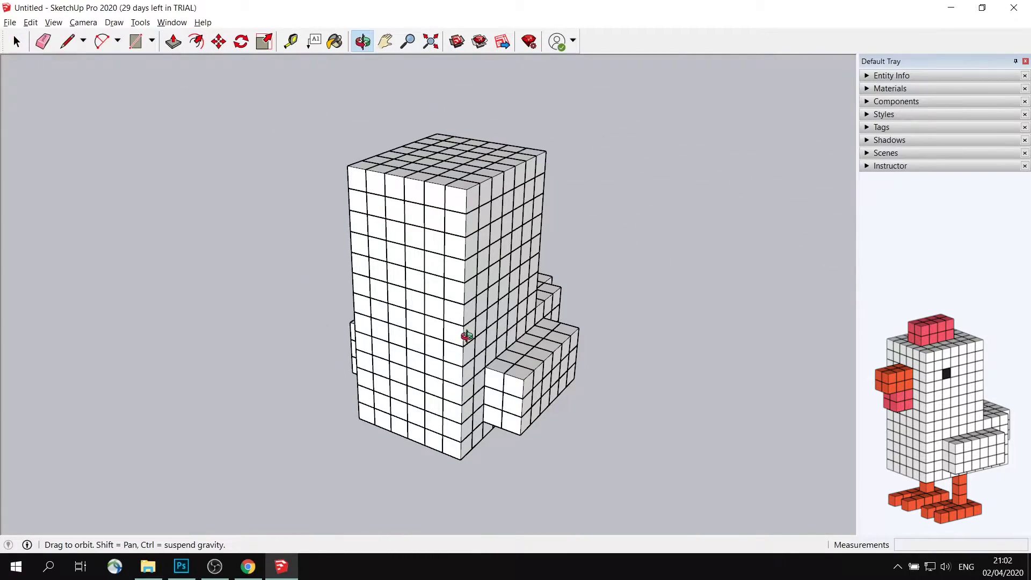
middle_drag(468, 337, 425, 343)
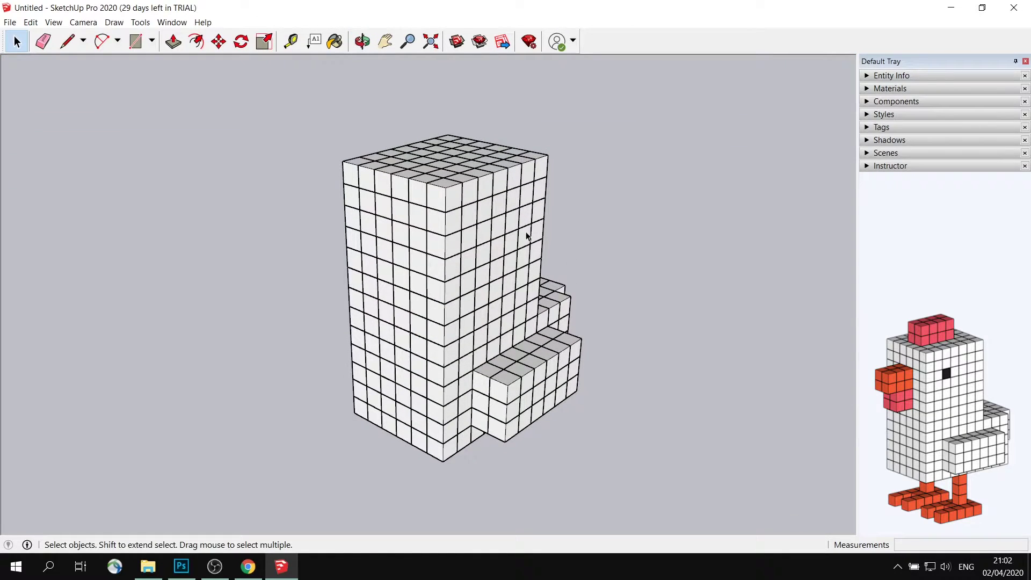
mouse_move(405, 252)
middle_down()
mouse_move(400, 233)
mouse_move(420, 246)
middle_up()
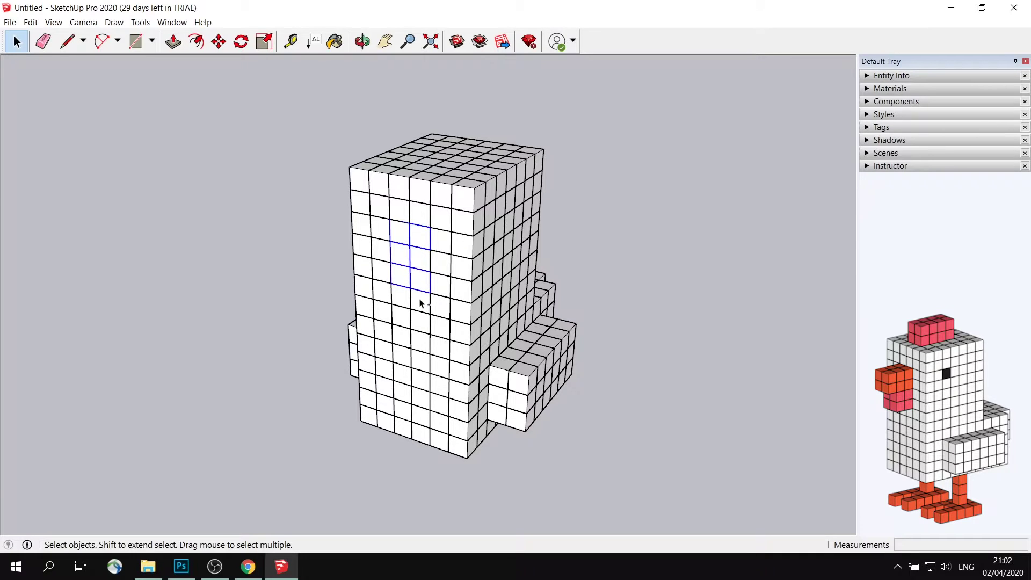
middle_drag(476, 258, 393, 250)
click(219, 42)
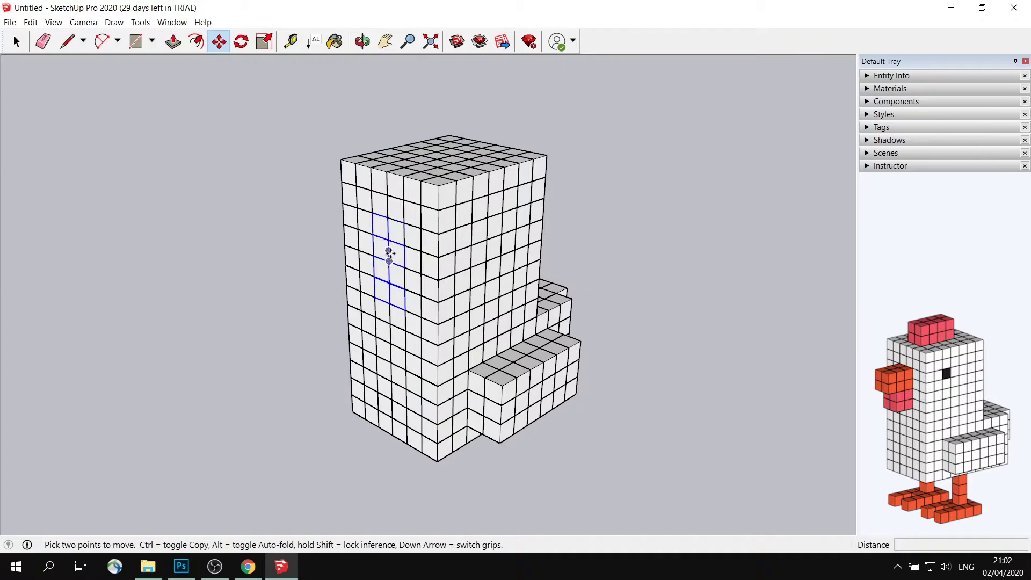
click(395, 252)
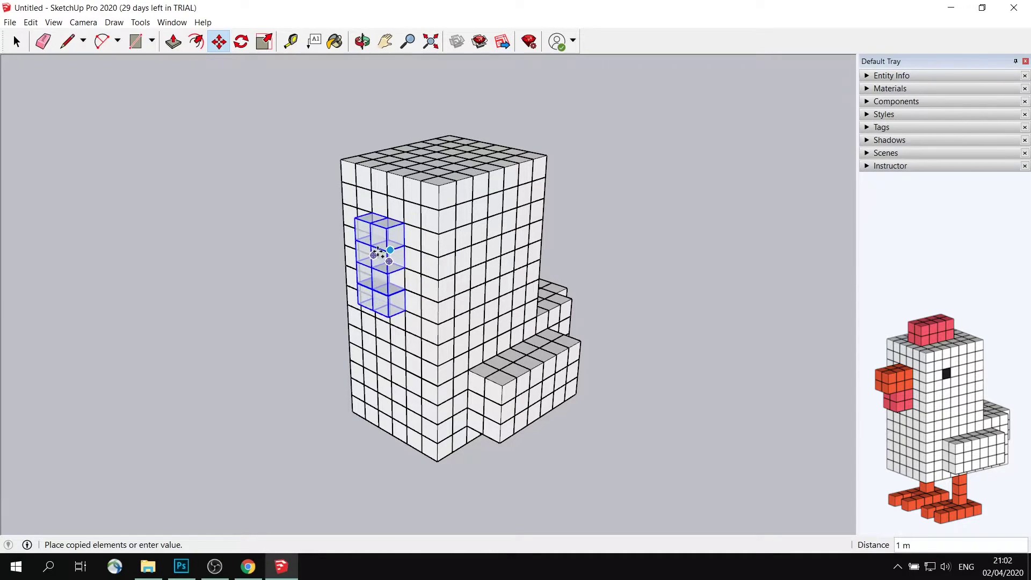
mouse_move(385, 240)
middle_down()
mouse_move(352, 230)
mouse_move(376, 232)
middle_up()
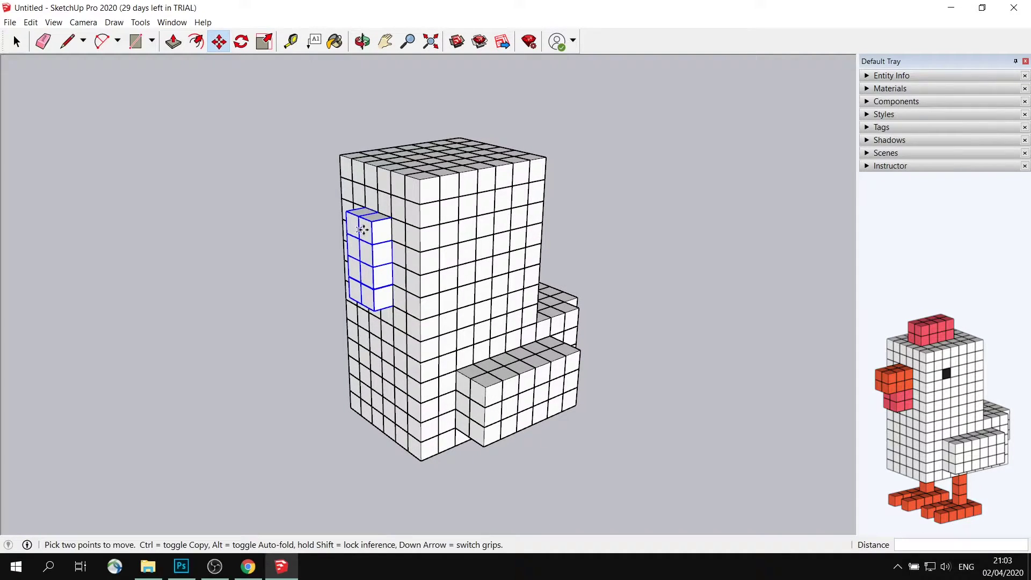
click(379, 232)
key(ctrl)
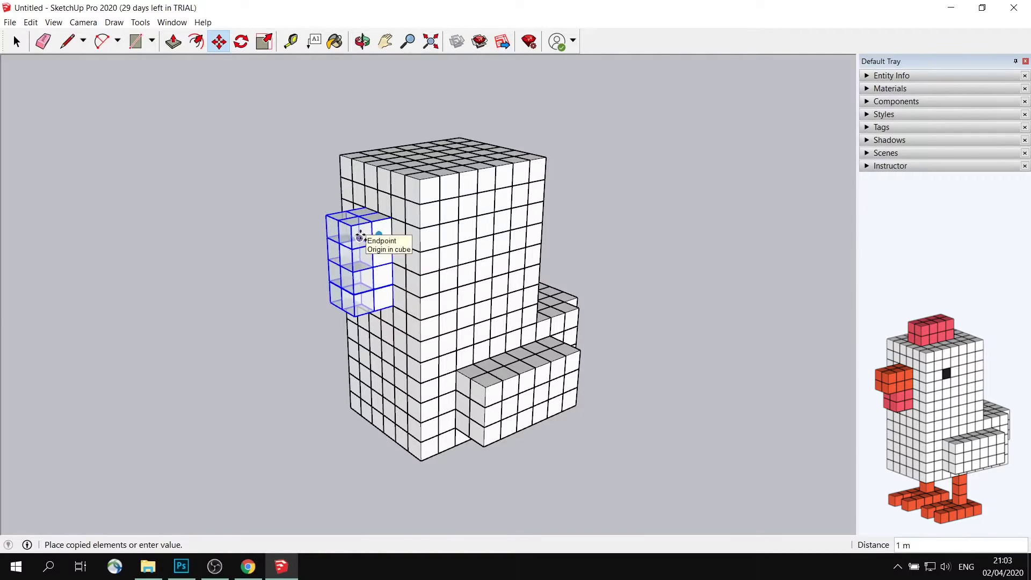
click(362, 238)
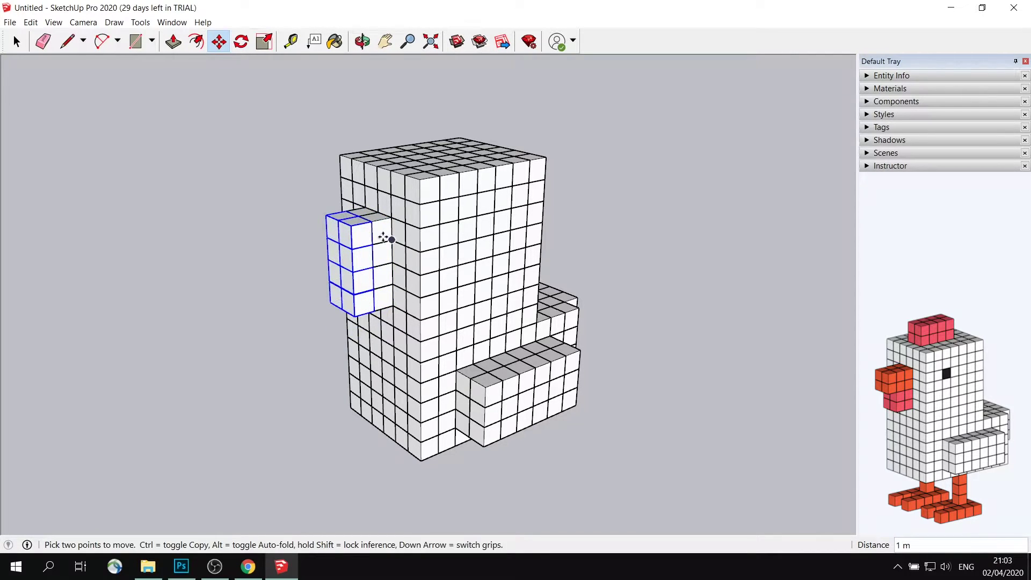
Add a second copy one cube further out to complete the beak block.
click(370, 234)
key(ctrl)
click(348, 240)
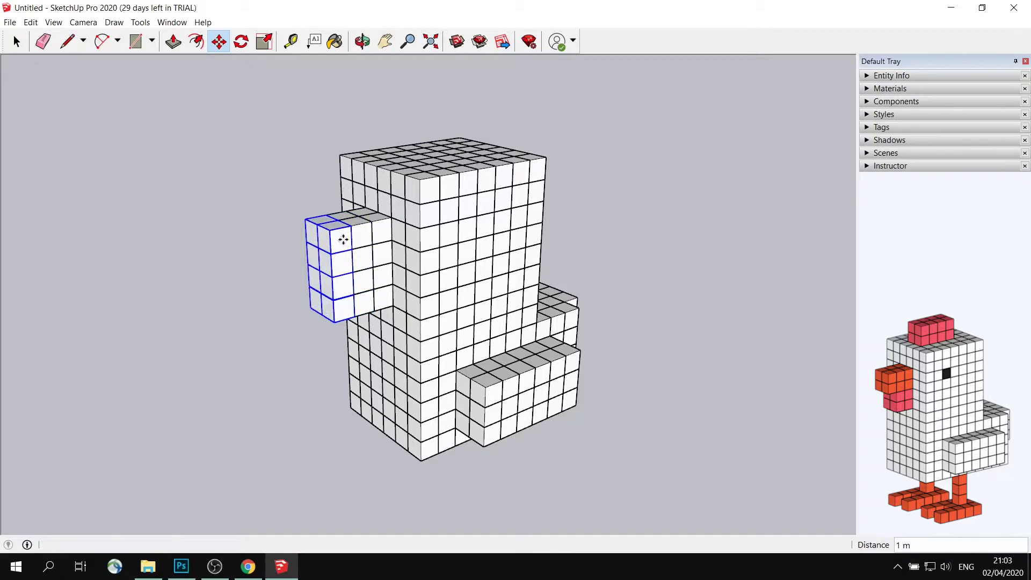
click(16, 41)
middle_drag(322, 242, 271, 240)
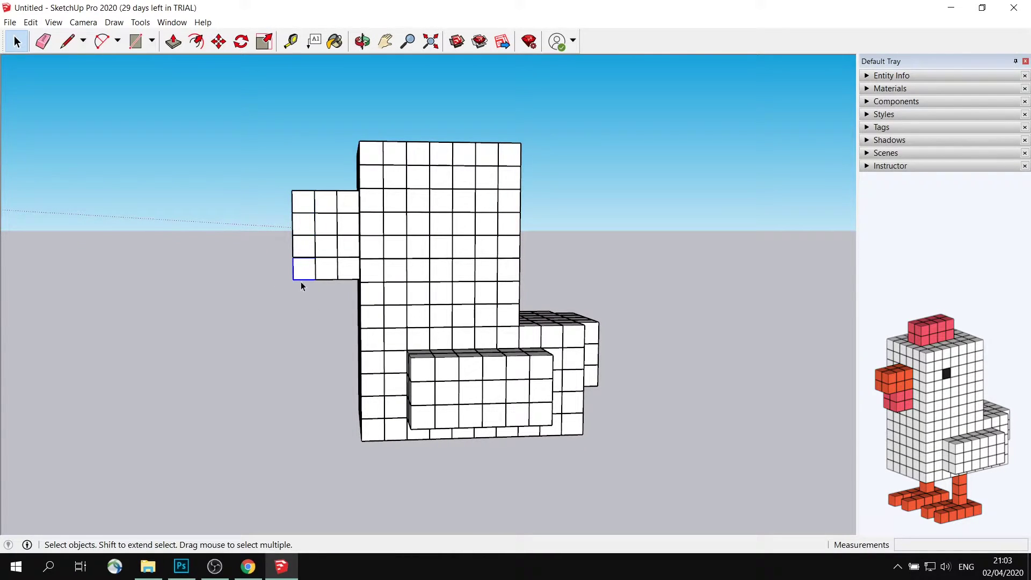
click(316, 286)
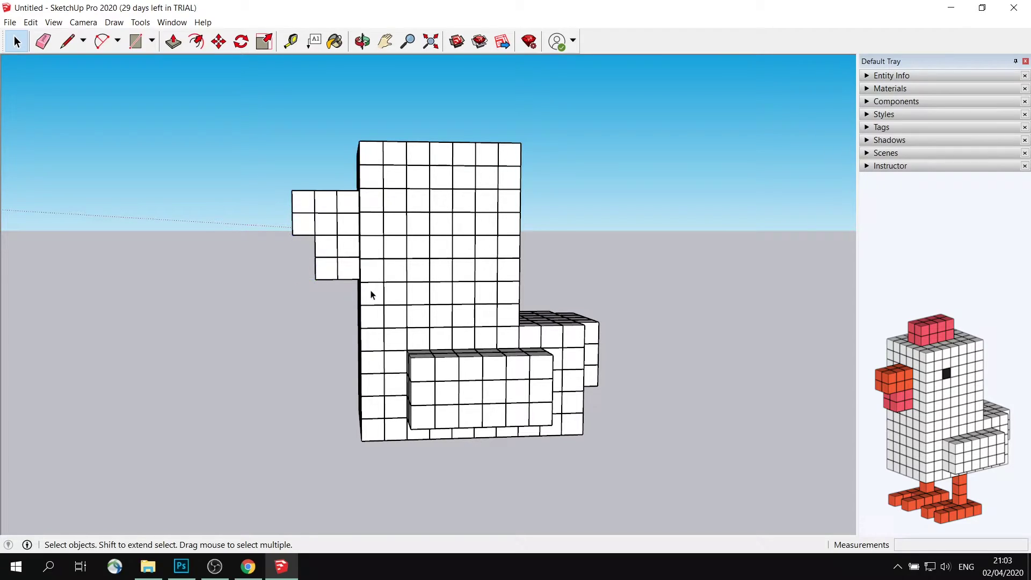
middle_drag(340, 221, 467, 226)
Copy the selected top-of-head cubes 1 m upward to stack a two-layer comb.
scroll(494, 287, up, 3)
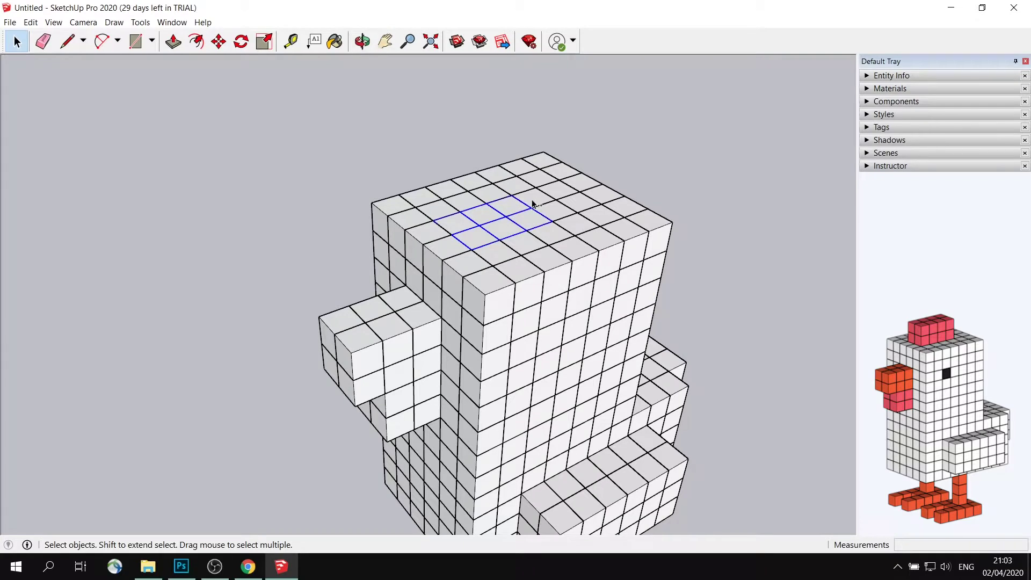
middle_drag(559, 234, 582, 239)
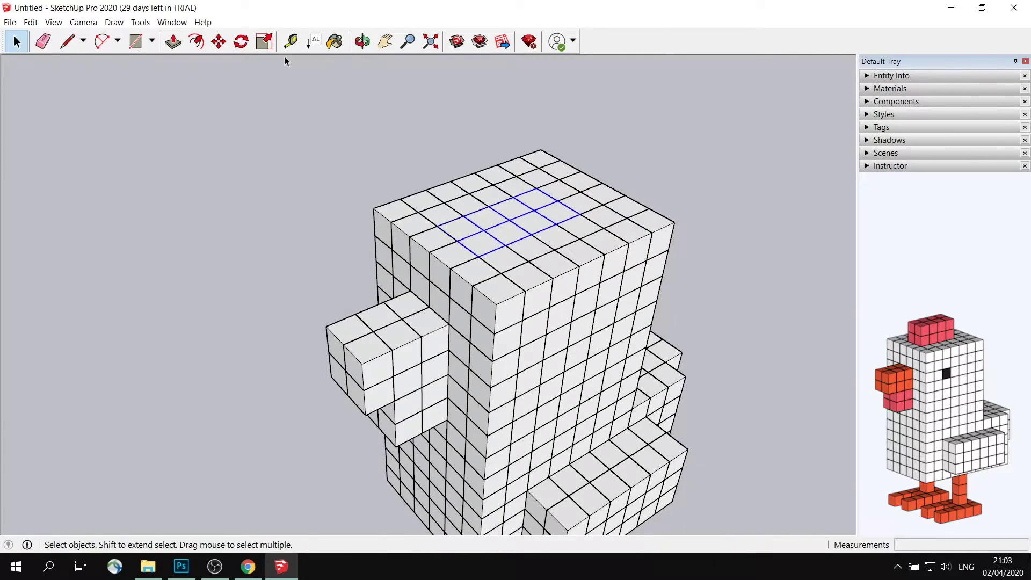
click(219, 41)
click(530, 230)
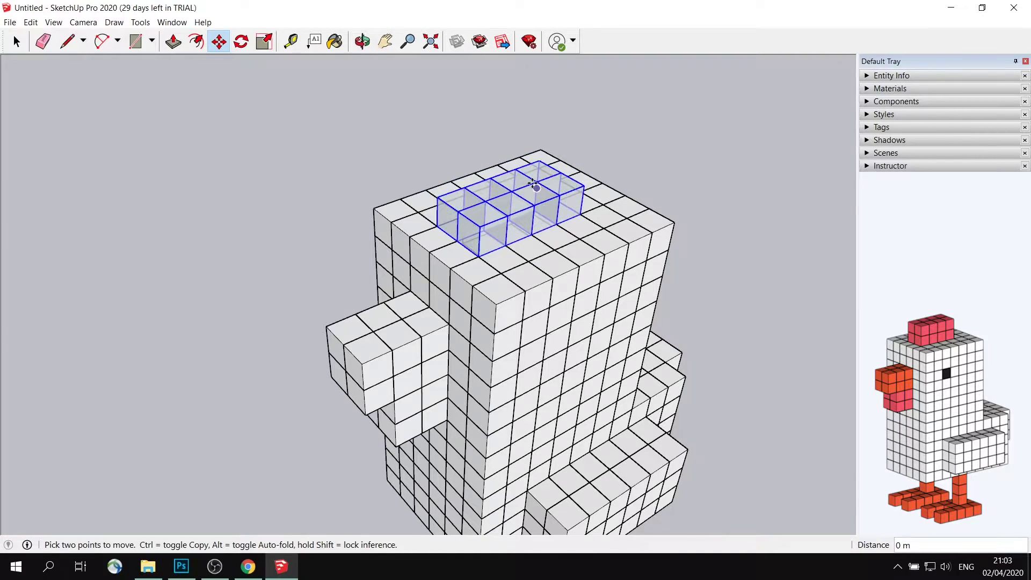
key(ctrl)
click(533, 185)
click(537, 167)
middle_drag(537, 167, 558, 241)
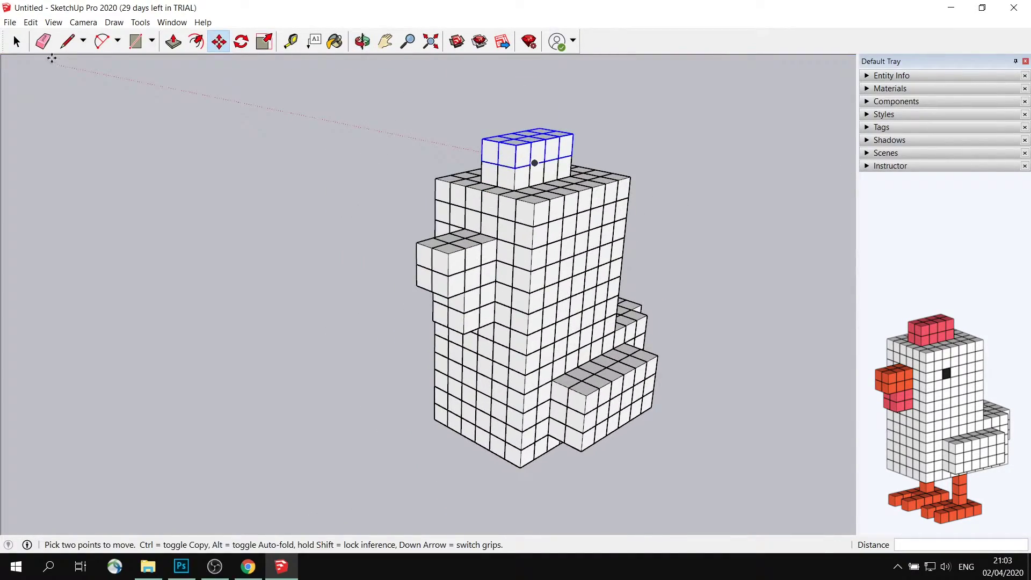
click(16, 41)
click(327, 196)
middle_drag(327, 196, 367, 248)
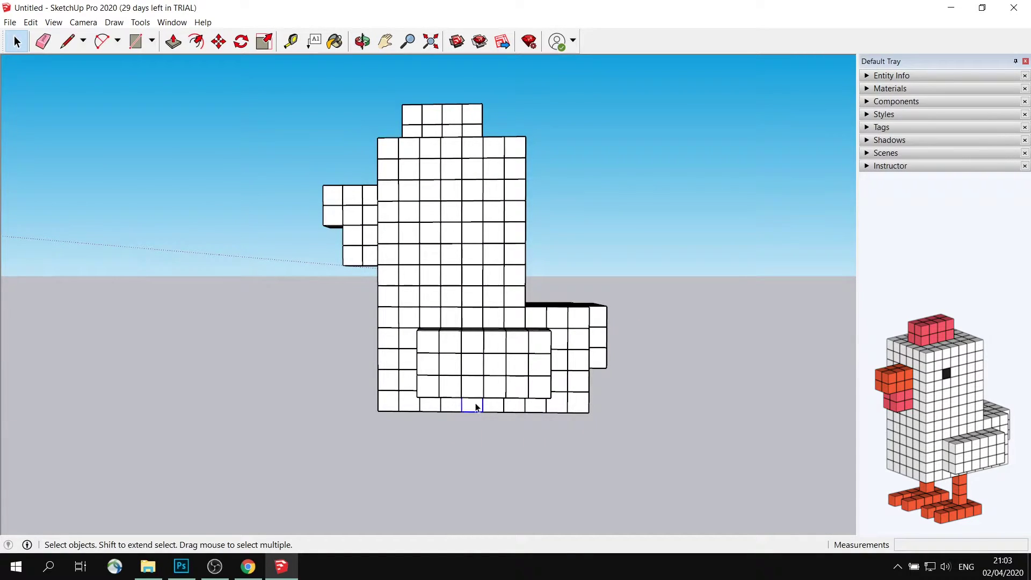
Copy the bottom leg cube 1 m down beneath the body.
middle_drag(458, 413, 521, 398)
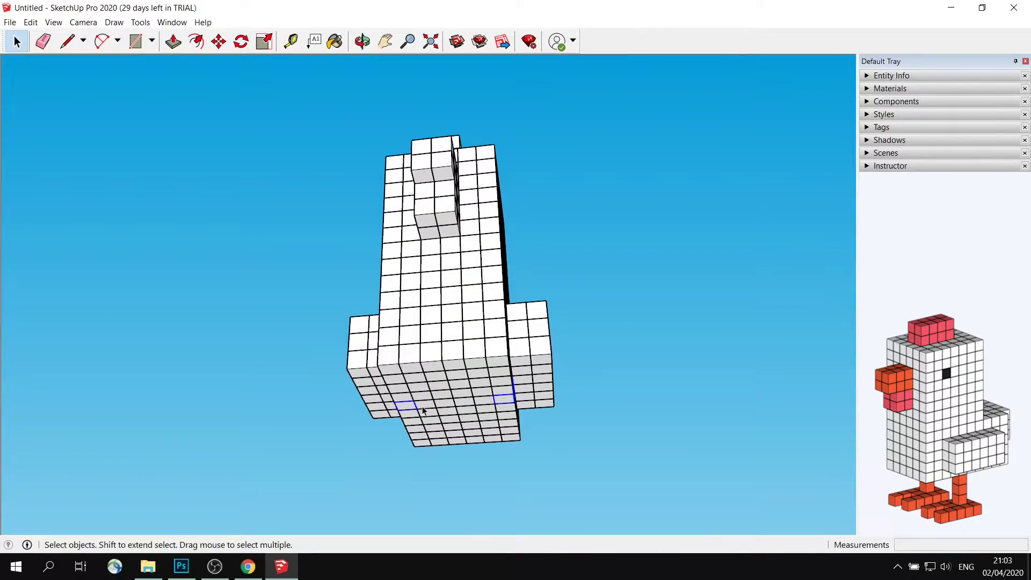
scroll(422, 411, up, 6)
middle_drag(445, 417, 493, 375)
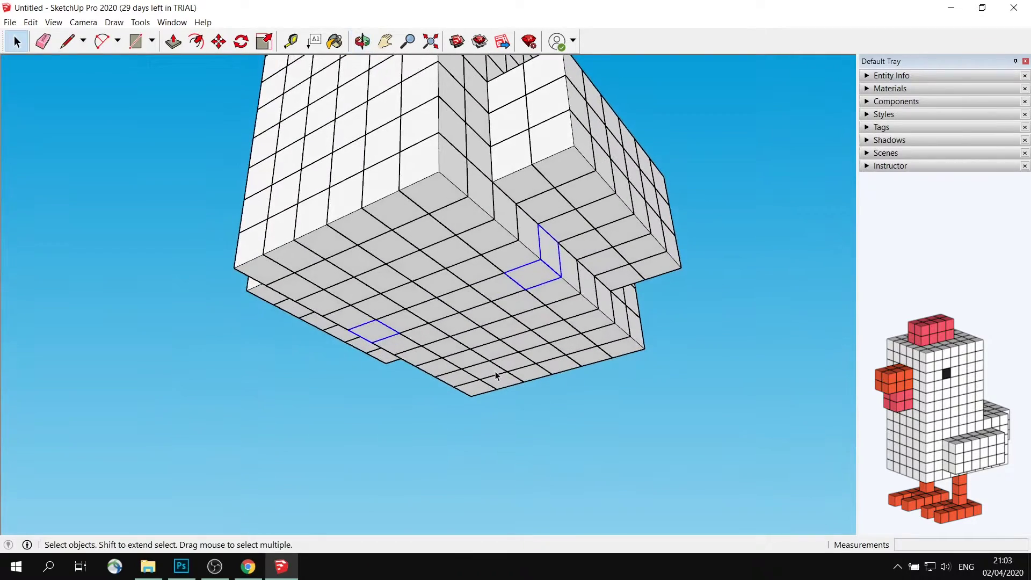
click(219, 43)
middle_drag(554, 237, 483, 276)
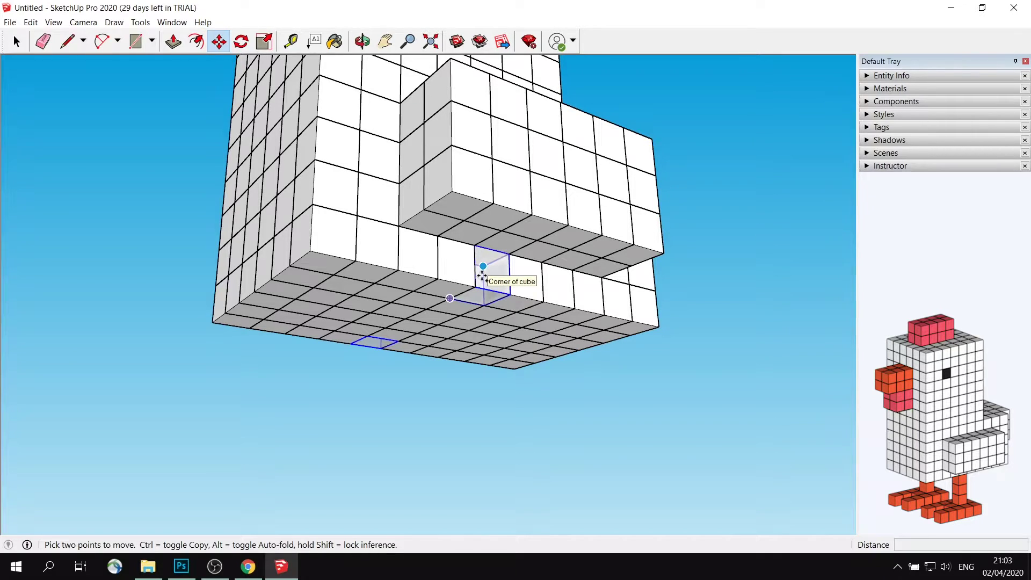
click(483, 275)
key(ctrl)
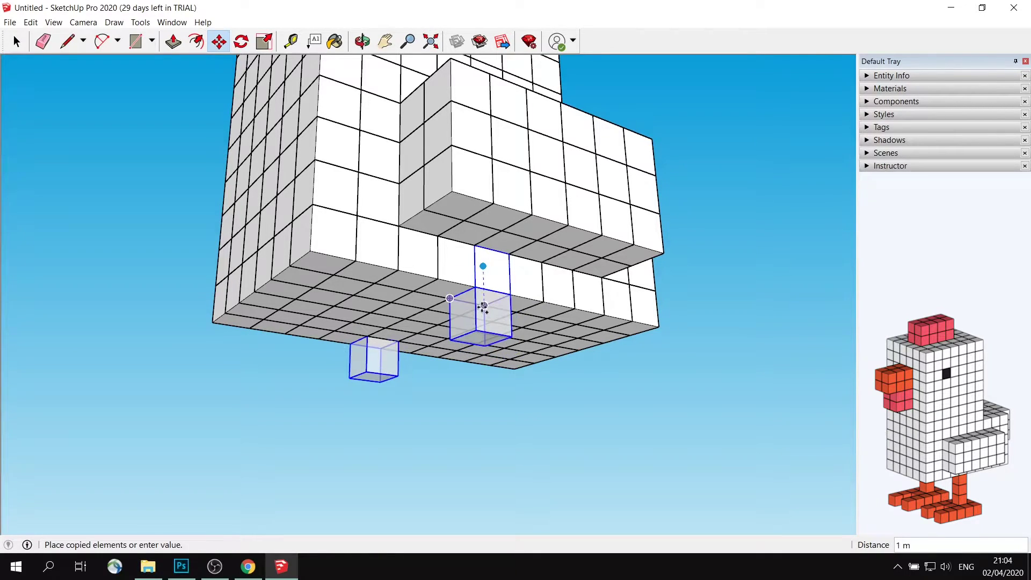
click(483, 305)
Copy the leg cubes down three more times, one cube lower each time.
click(482, 306)
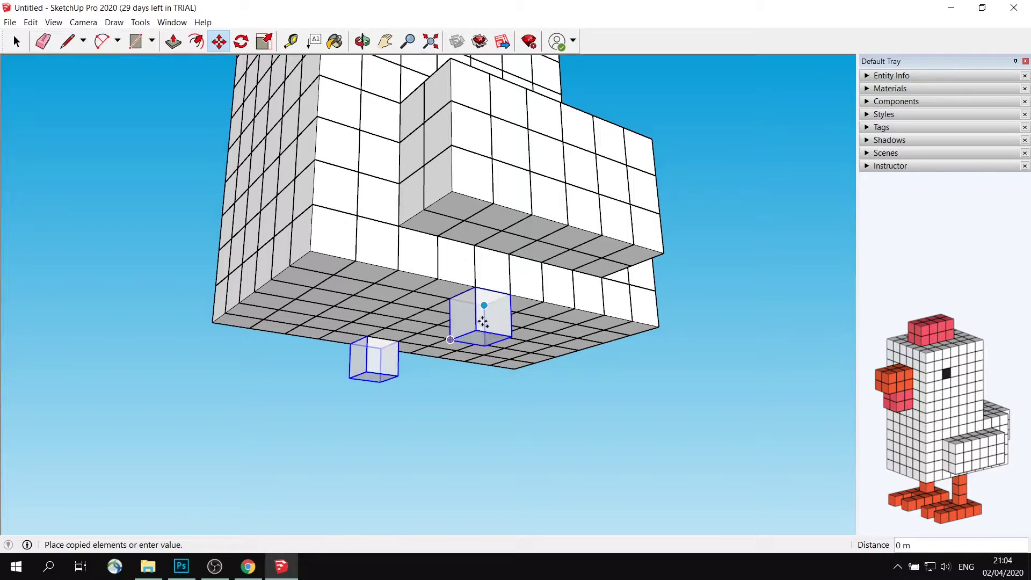
click(485, 345)
click(488, 343)
key(ctrl)
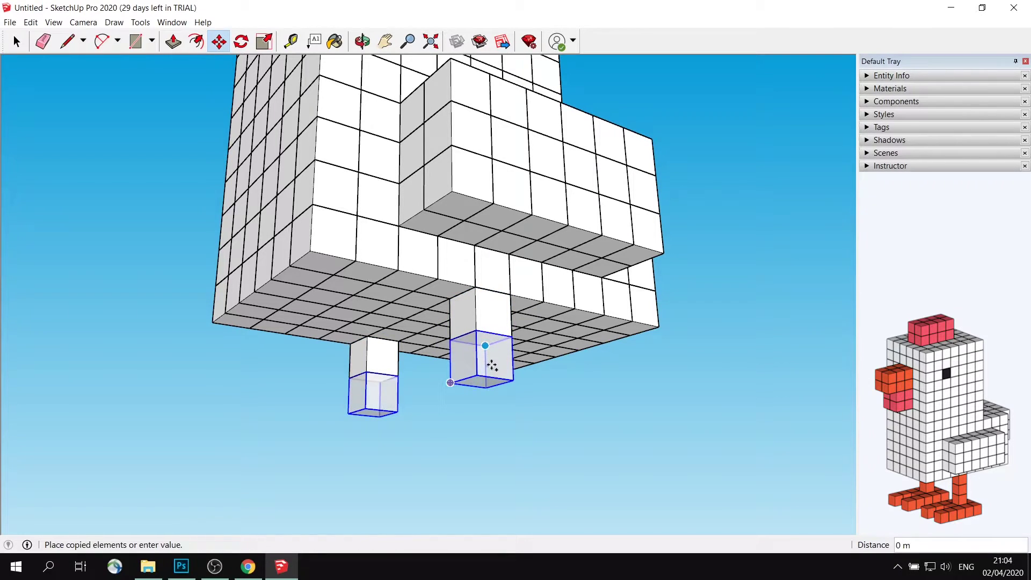
click(490, 383)
middle_drag(491, 382, 546, 364)
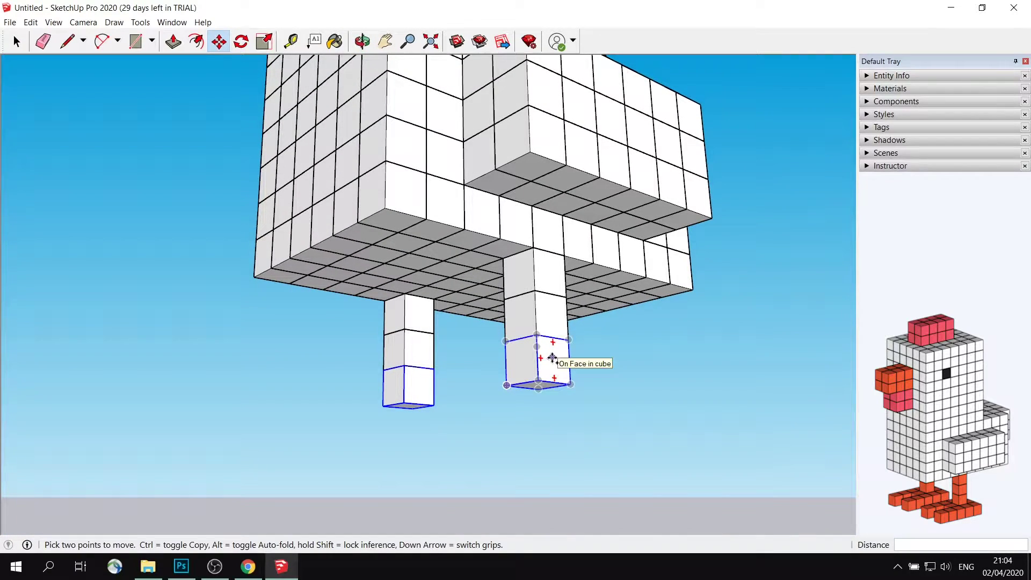
click(552, 357)
key(ctrl)
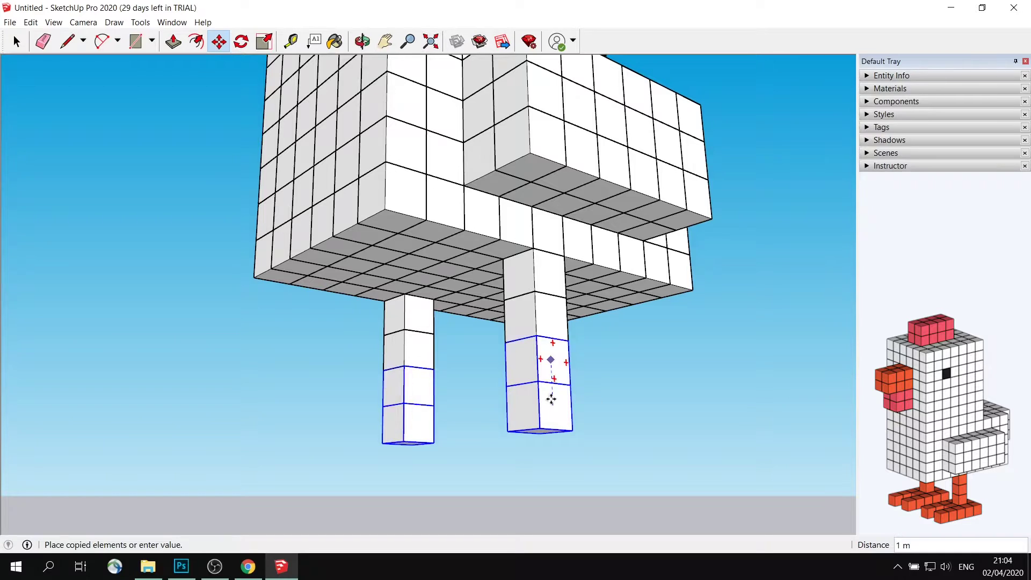
click(551, 398)
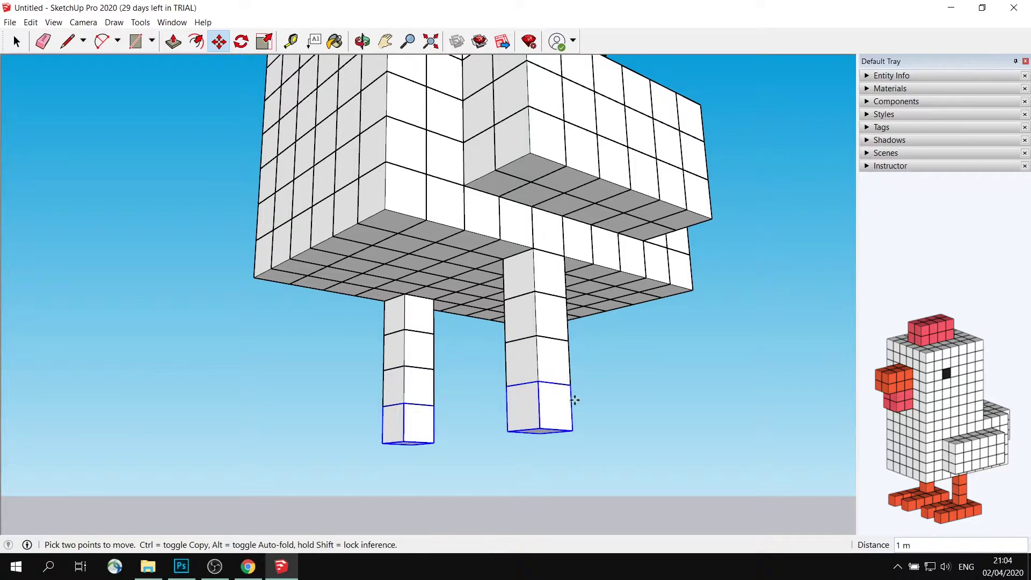
middle_drag(588, 346, 660, 431)
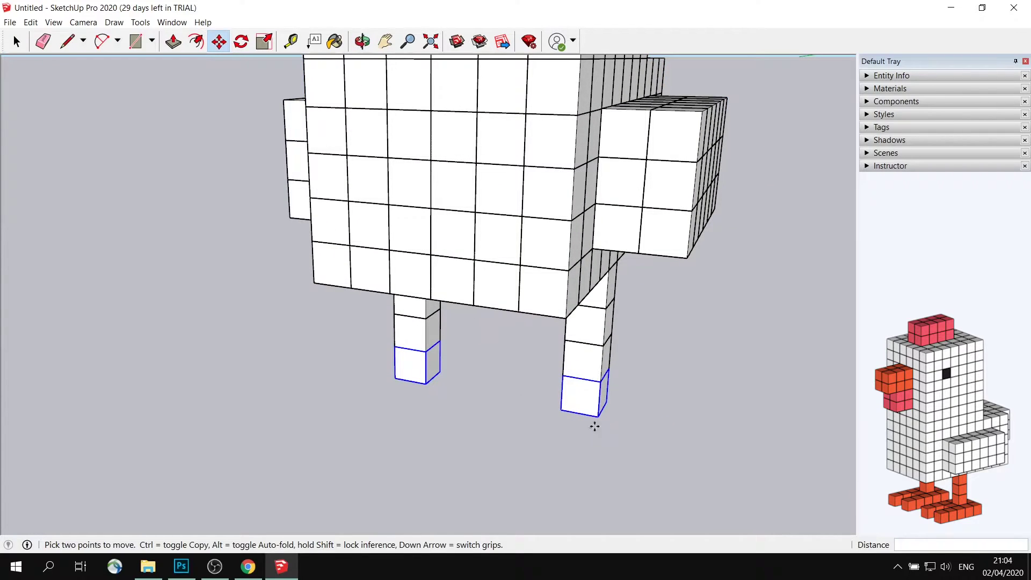
Copy cubes to both sides of each leg's bottom cube to widen the feet.
middle_drag(594, 426, 554, 381)
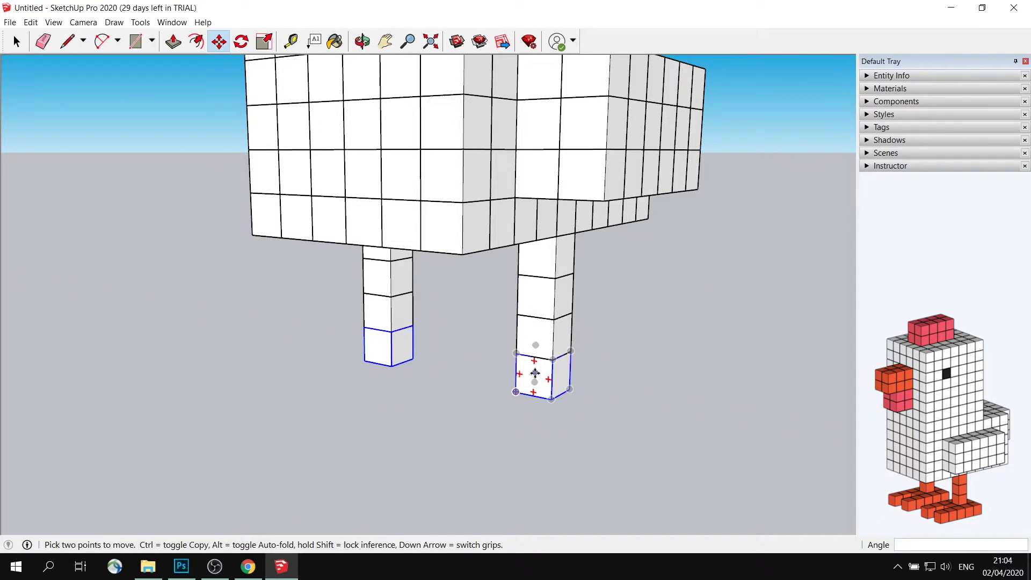
key(ctrl)
click(535, 373)
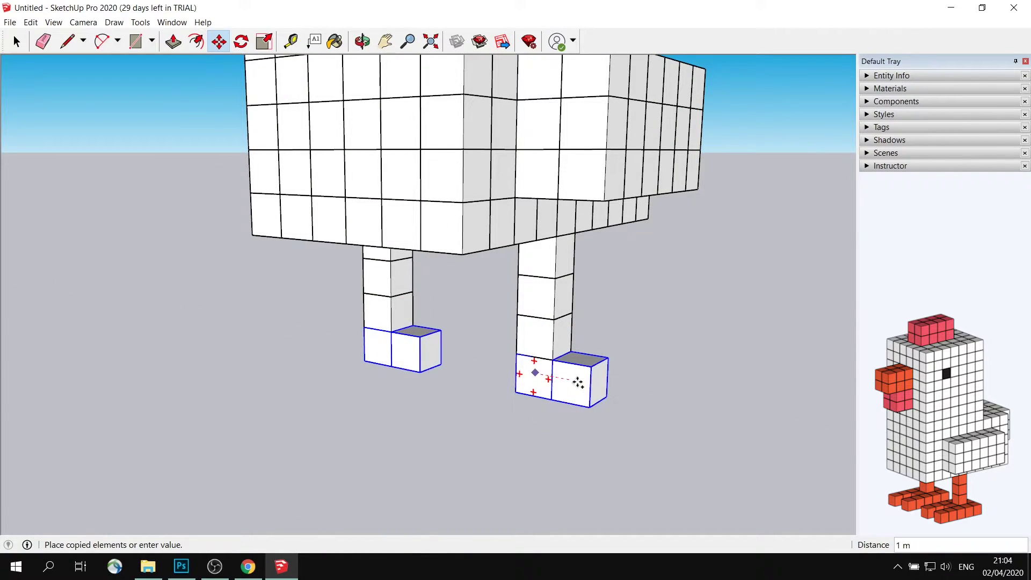
click(578, 382)
click(579, 382)
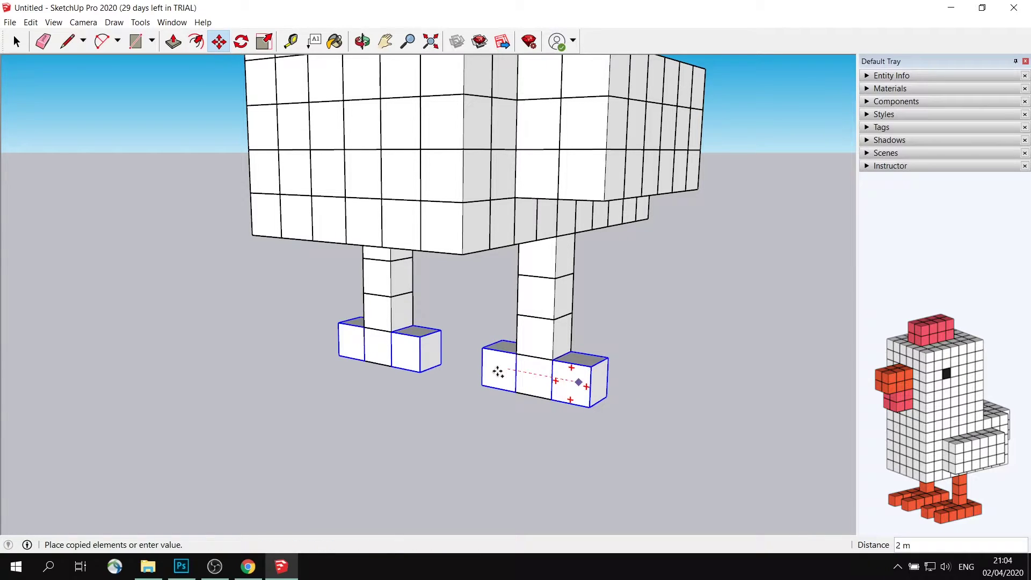
click(499, 372)
click(500, 367)
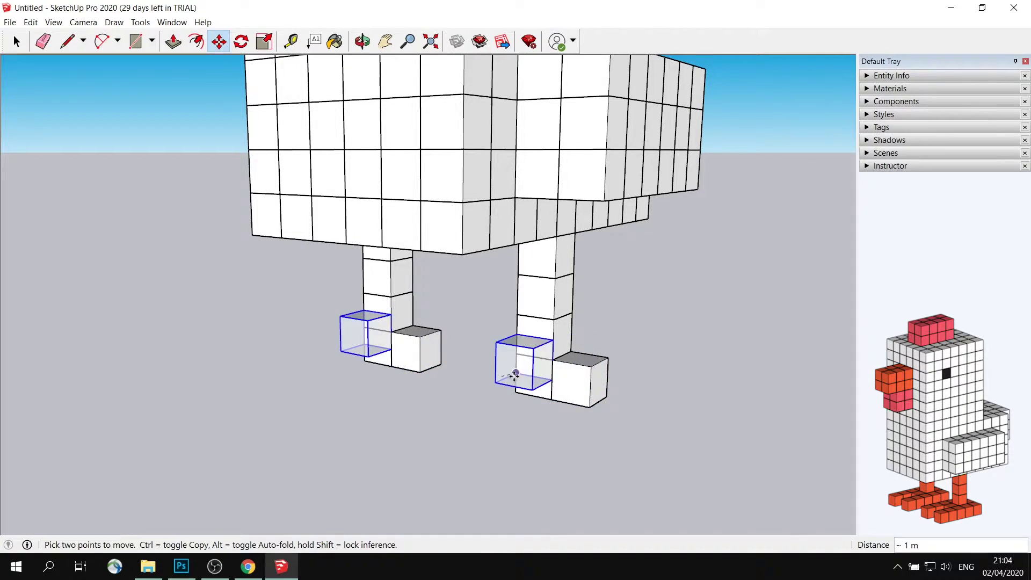
key(Escape)
key(space)
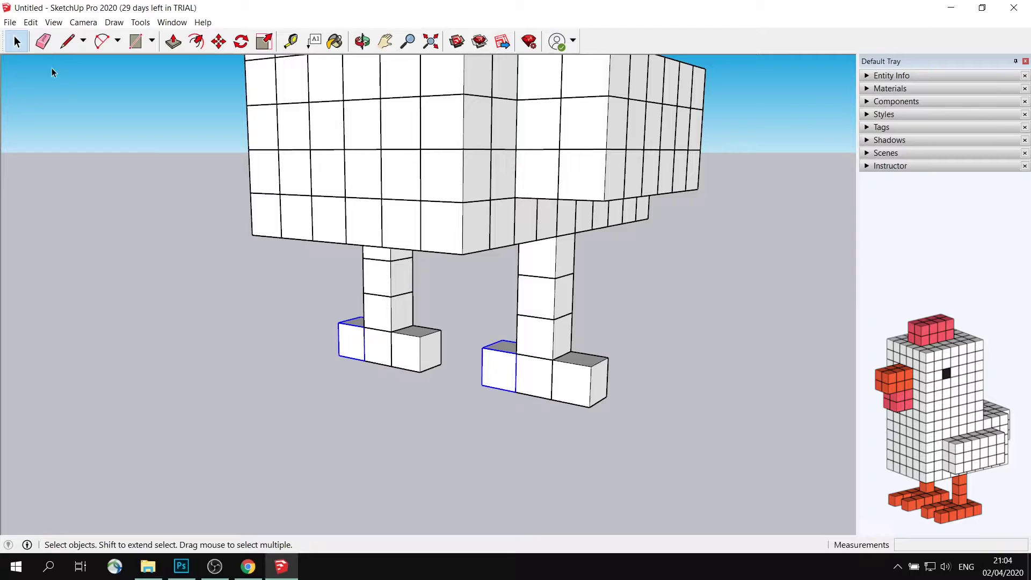
From the front view, copy the foot cubes forward one block at a time.
key(F3)
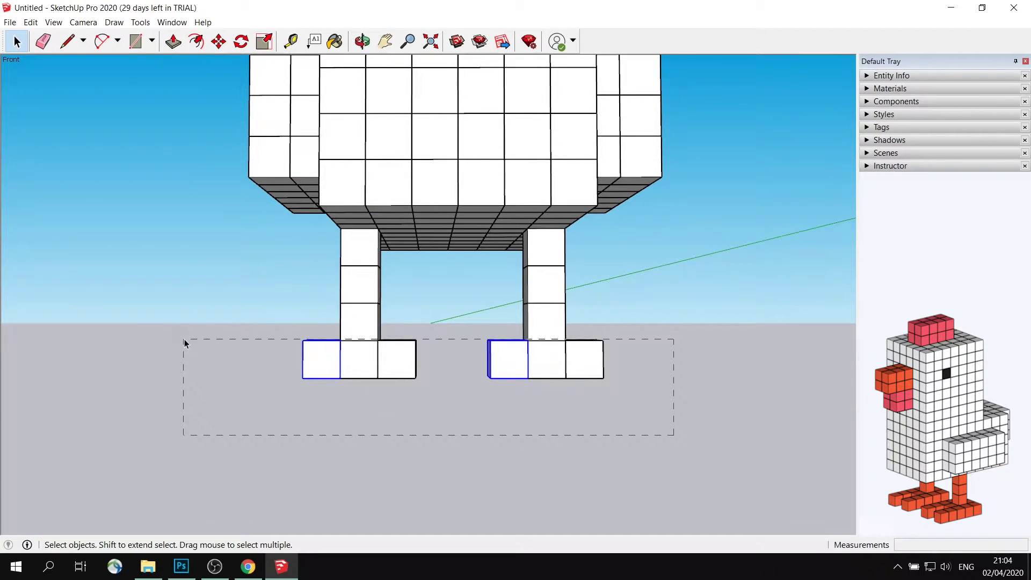
middle_drag(462, 329, 529, 360)
click(218, 41)
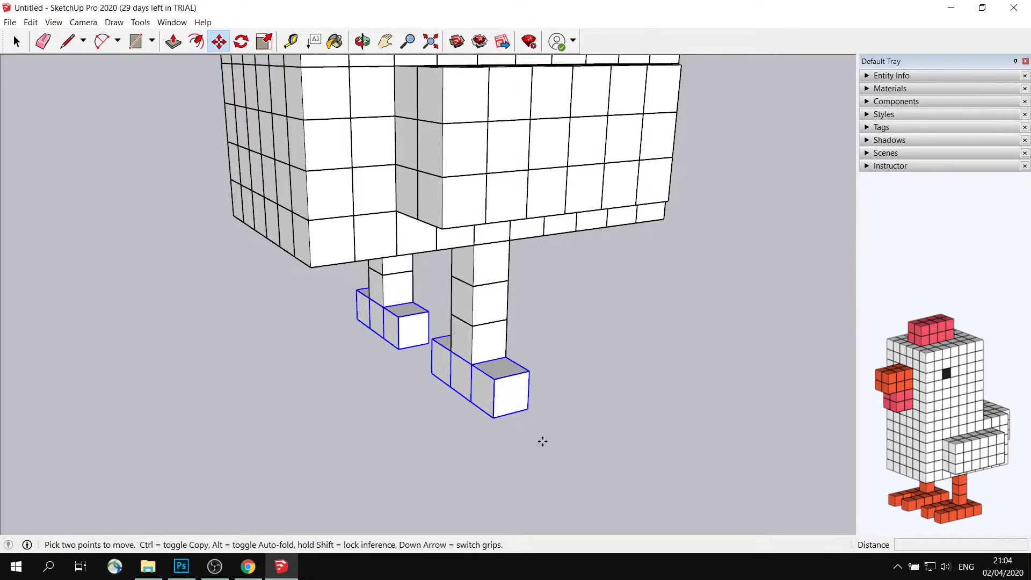
key(ctrl)
click(514, 393)
click(554, 389)
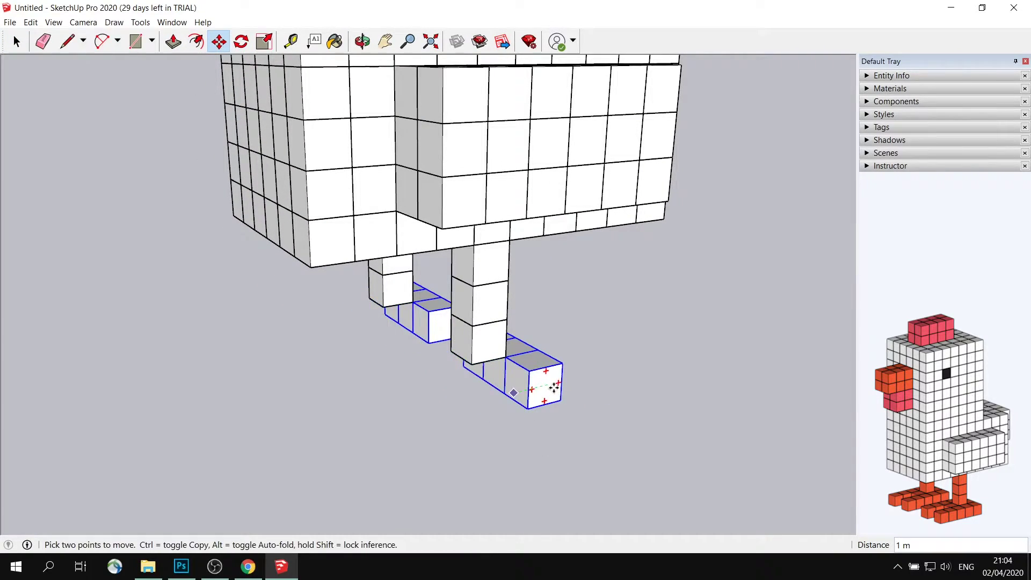
key(ctrl)
click(554, 388)
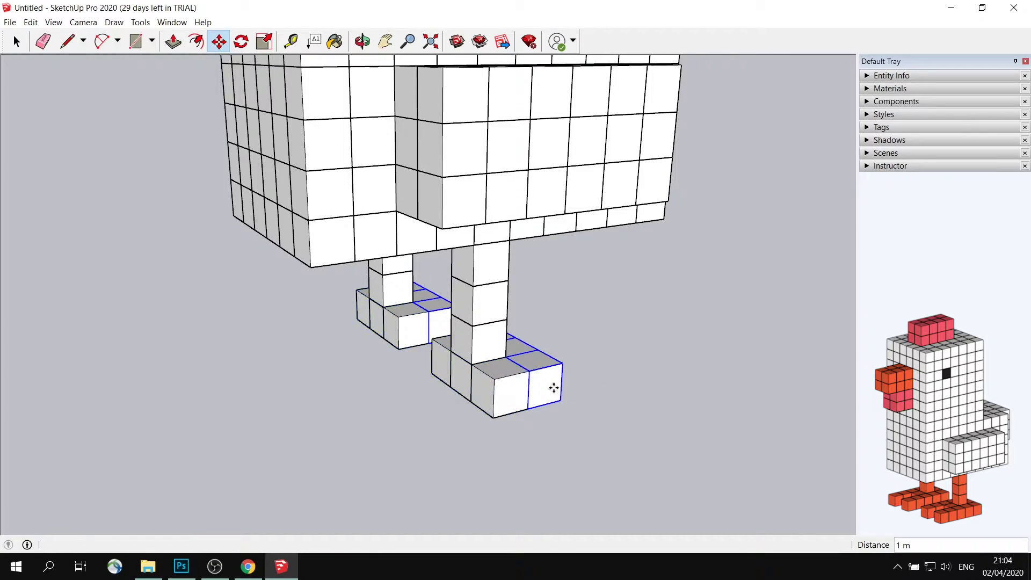
click(553, 389)
Copy the cubes further along to build the separate toes, 2 m then one unit steps.
key(ctrl)
click(553, 387)
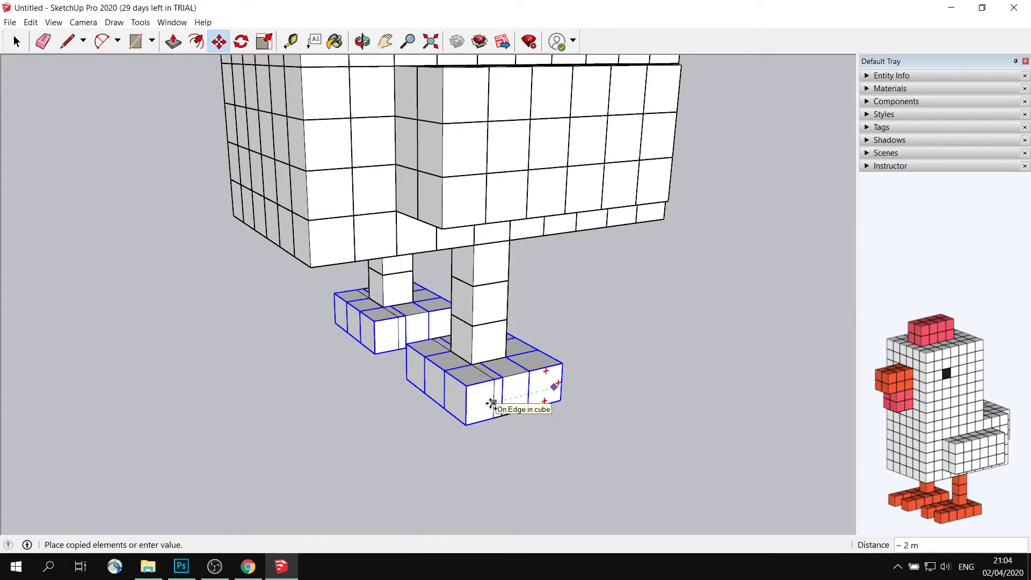
click(485, 403)
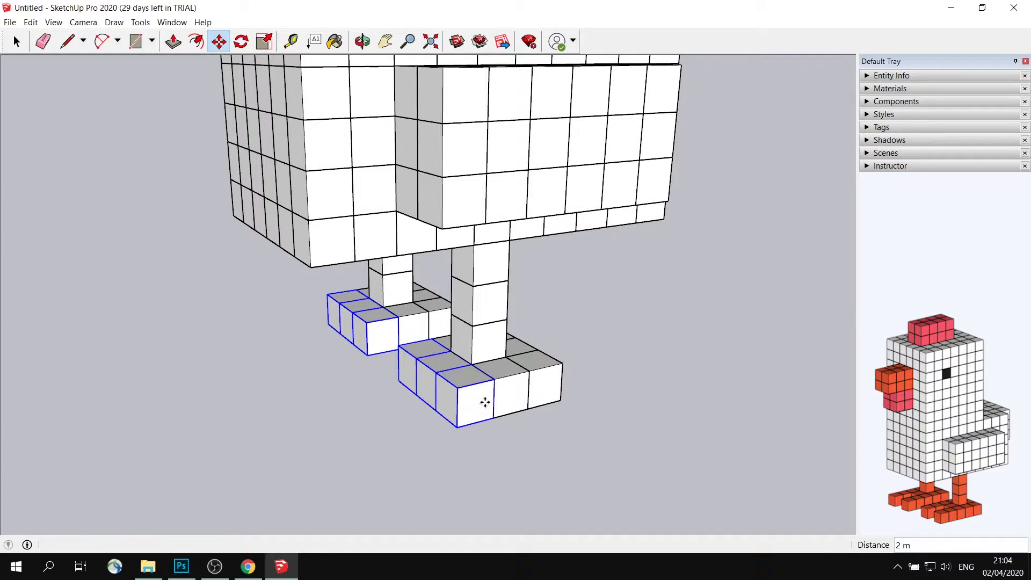
key(ctrl)
click(485, 402)
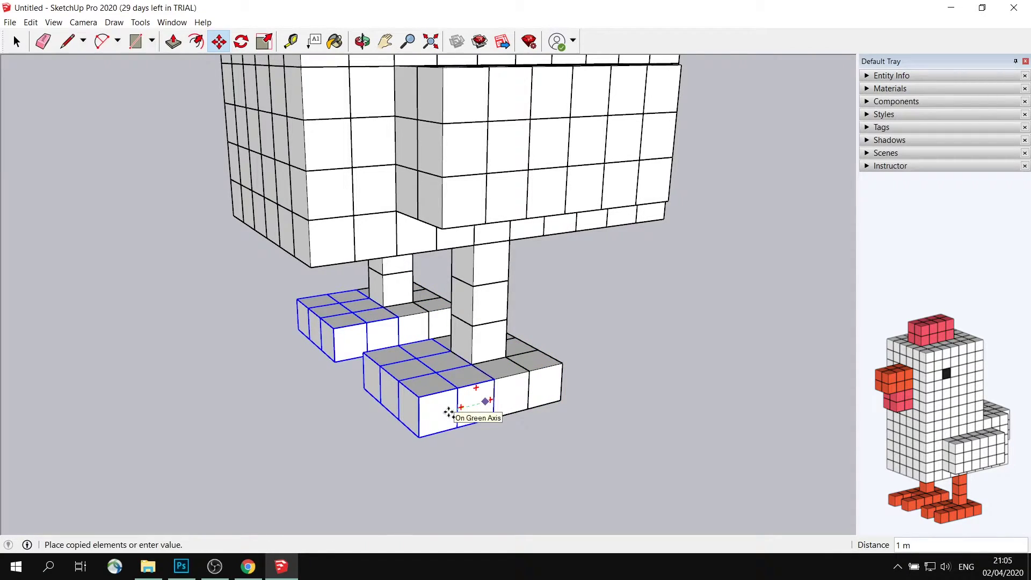
click(449, 412)
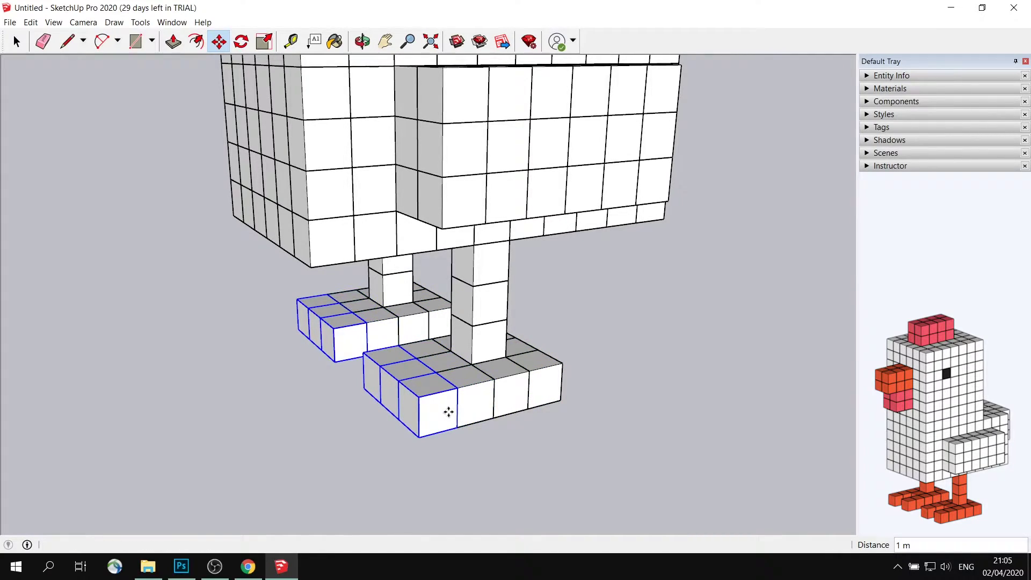
key(ctrl)
click(449, 411)
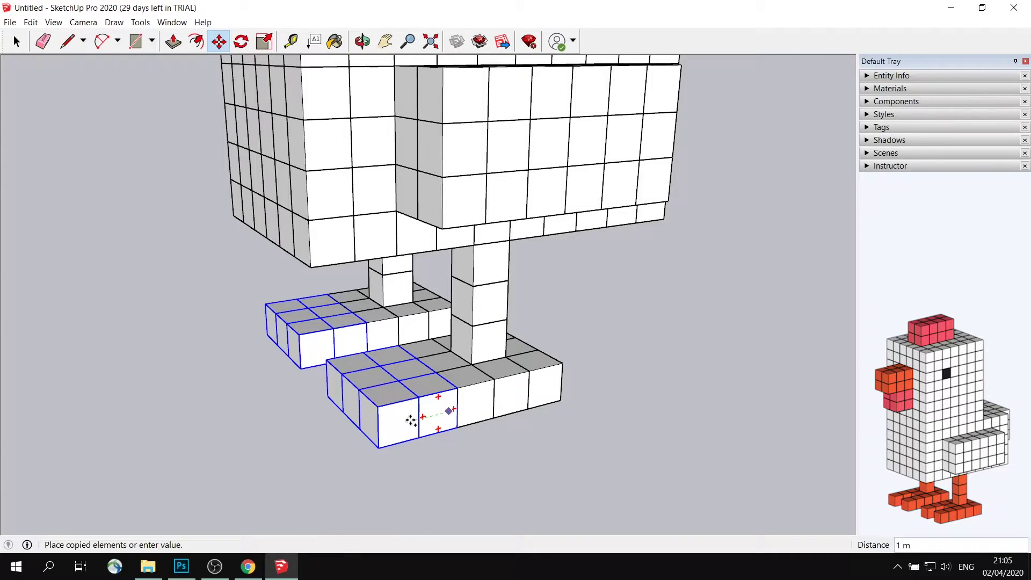
click(408, 421)
Clear the selection and orbit around the chicken to review the finished feet.
middle_drag(409, 419, 531, 478)
key(space)
click(531, 478)
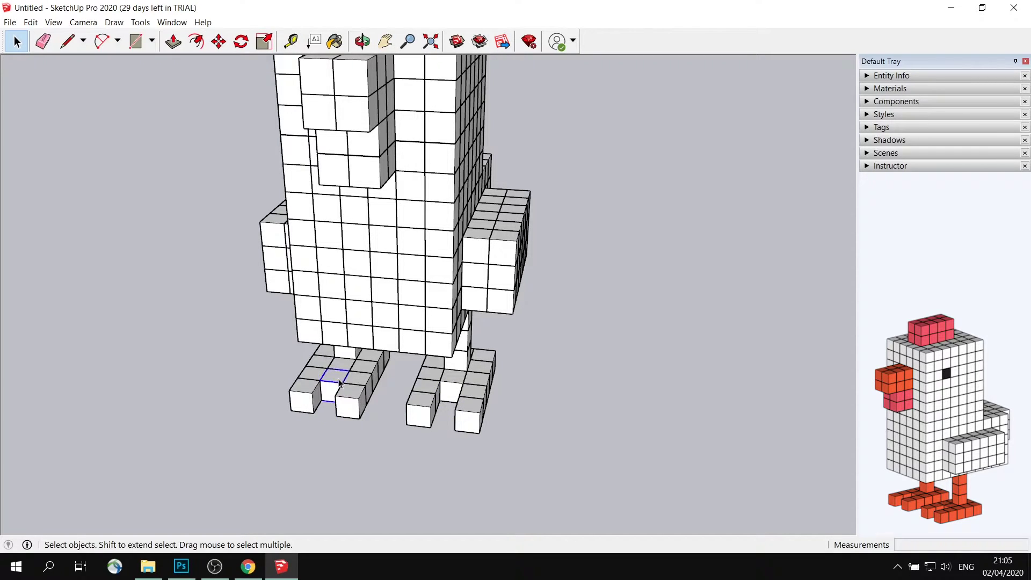
scroll(482, 382, down, 3)
middle_drag(522, 365, 544, 333)
scroll(492, 378, up, 5)
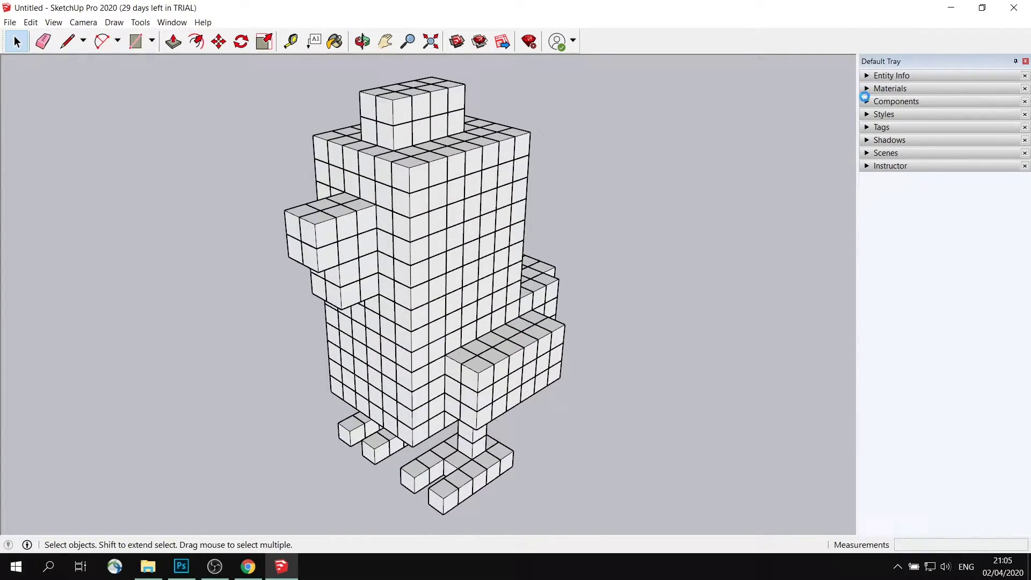
Pick Color A03 from the Colors library in Materials and paint a head-top cube face.
click(866, 92)
drag(1026, 326, 1025, 197)
middle_drag(619, 228, 652, 230)
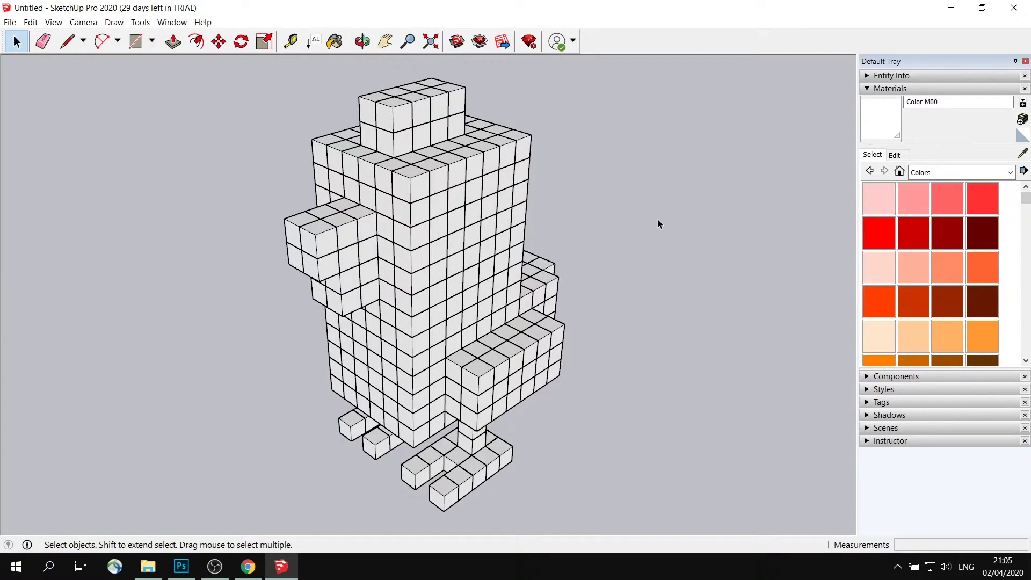
click(948, 211)
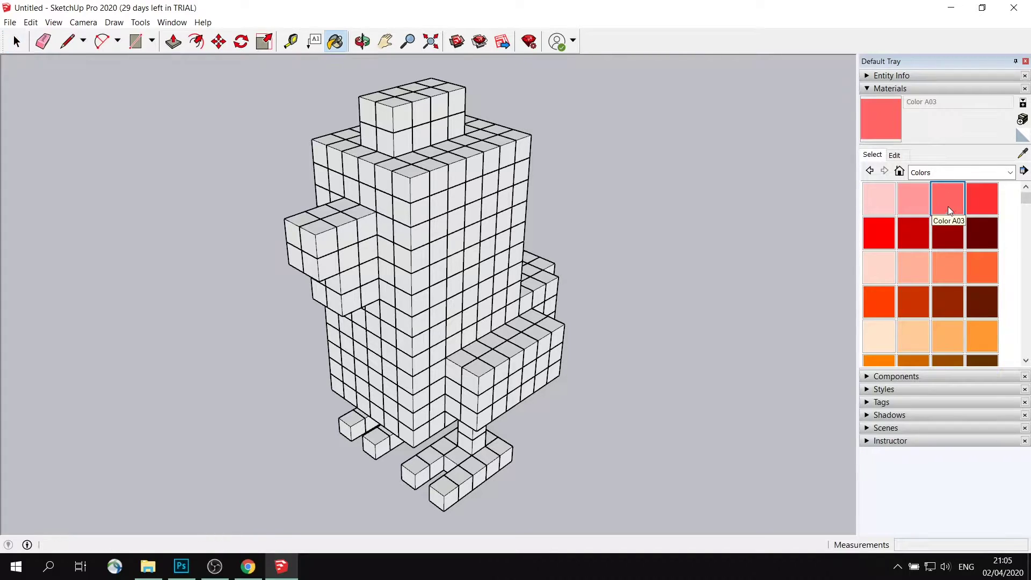
click(1010, 173)
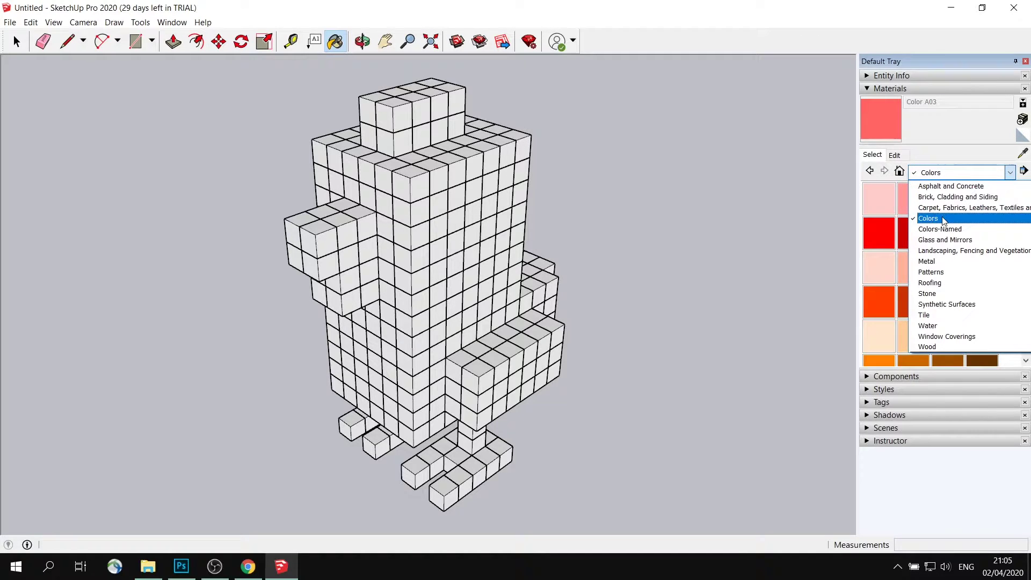
click(969, 218)
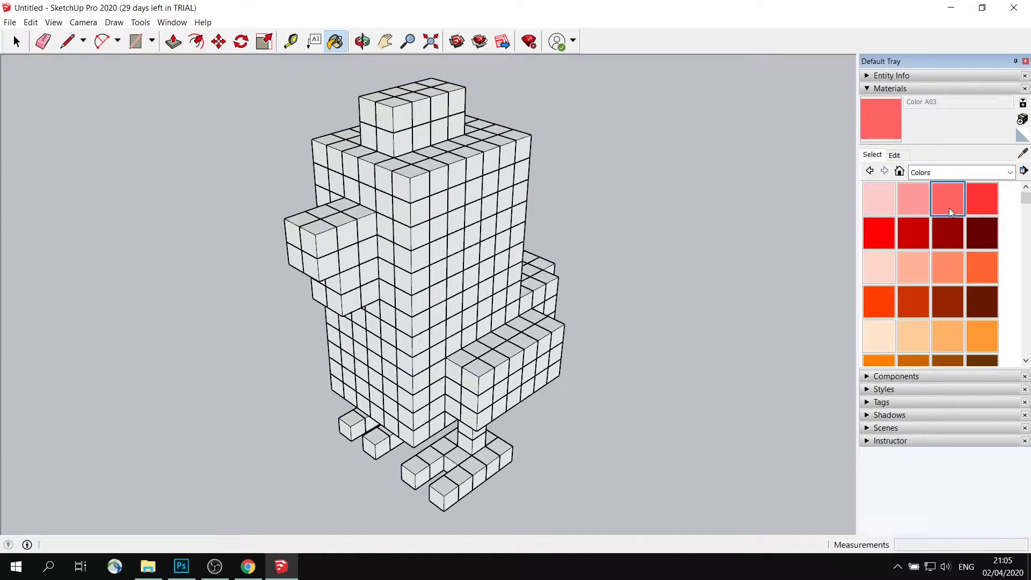
click(403, 111)
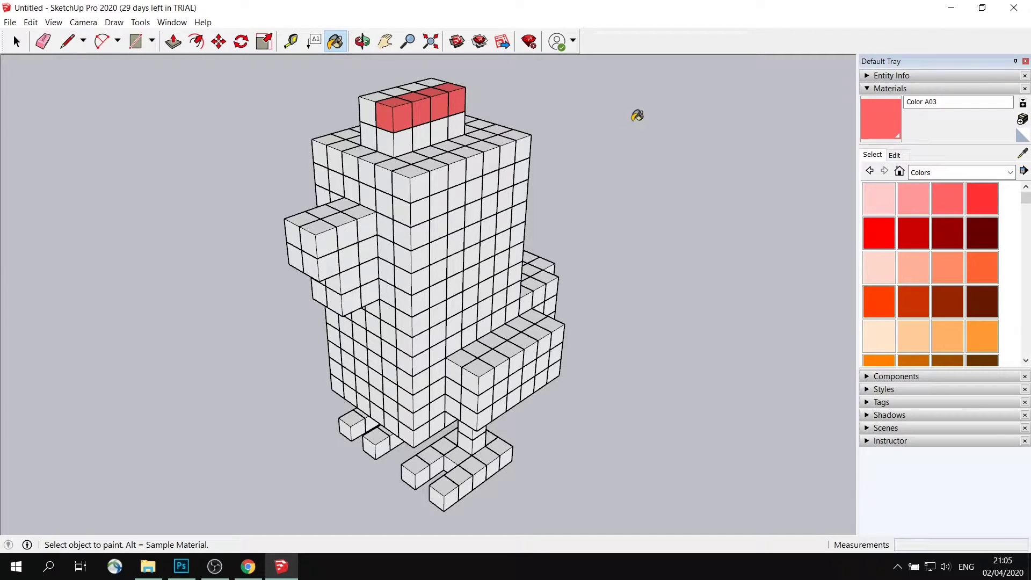
Select the whole comb block on the head and paint it Color A03.
middle_drag(683, 128, 322, 91)
key(space)
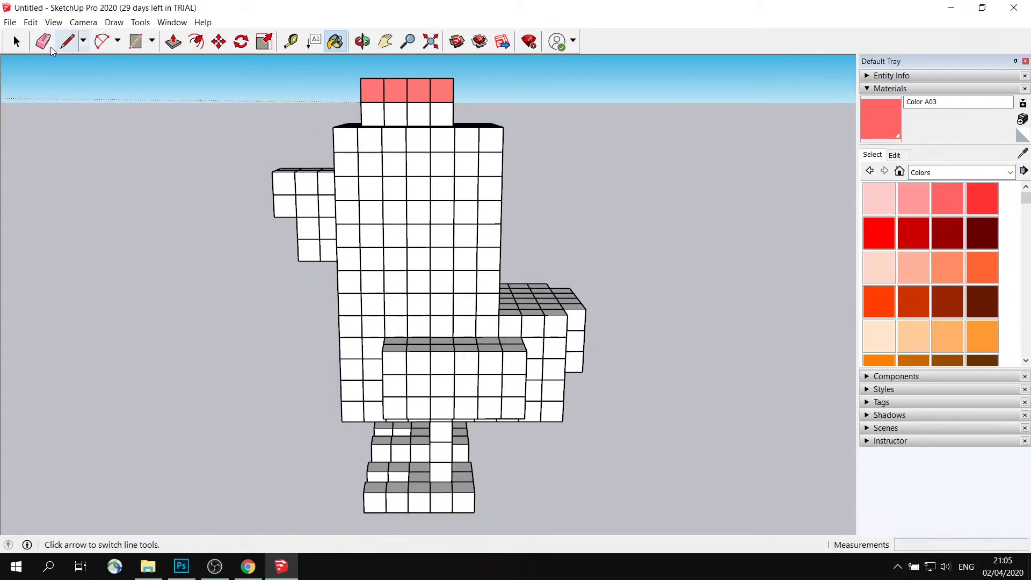
middle_drag(74, 72, 346, 129)
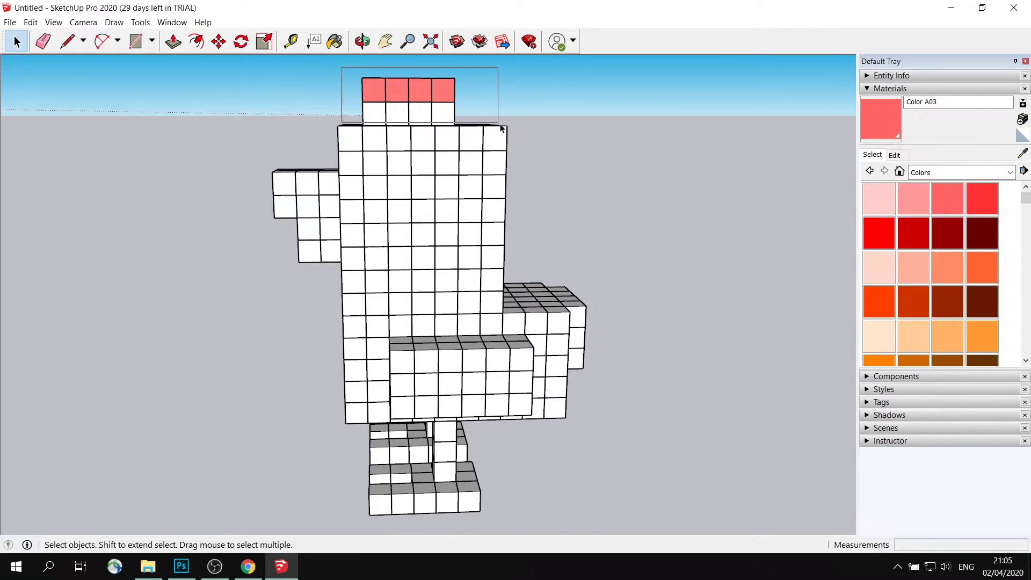
drag(500, 128, 499, 127)
middle_drag(344, 102, 343, 75)
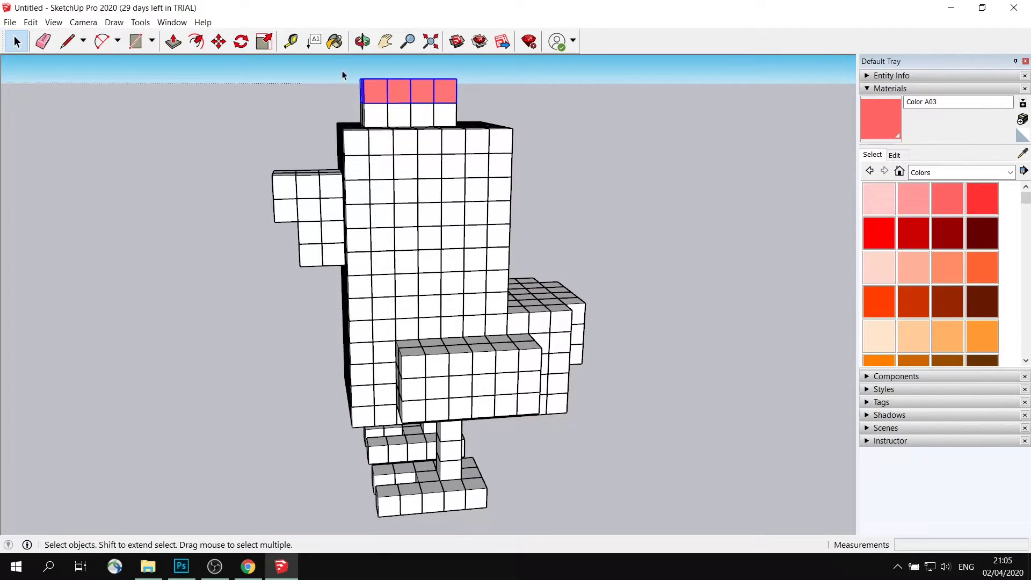
drag(494, 135, 494, 135)
mouse_move(494, 135)
middle_down()
mouse_move(431, 131)
mouse_move(487, 150)
middle_up()
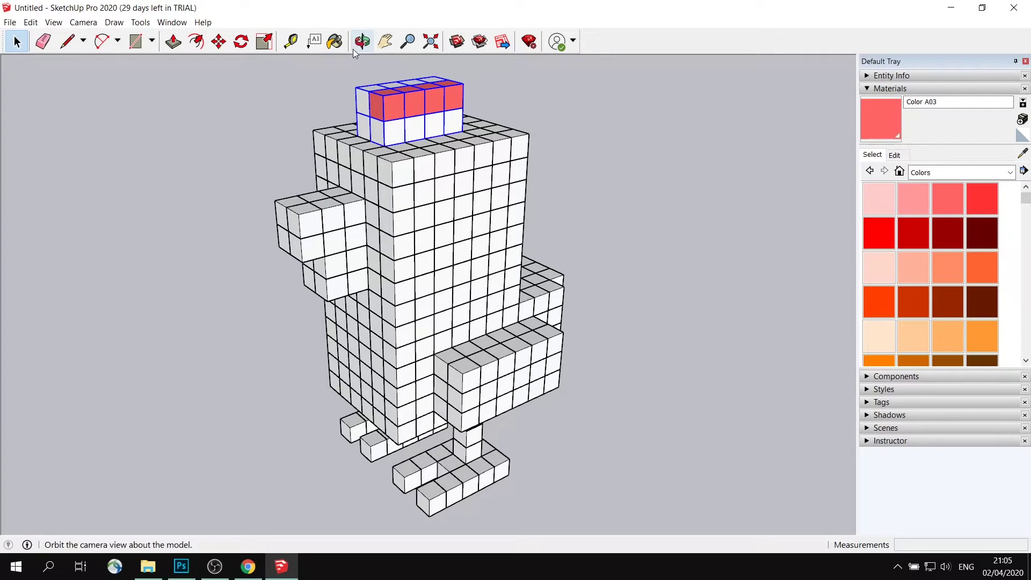
click(333, 43)
click(400, 131)
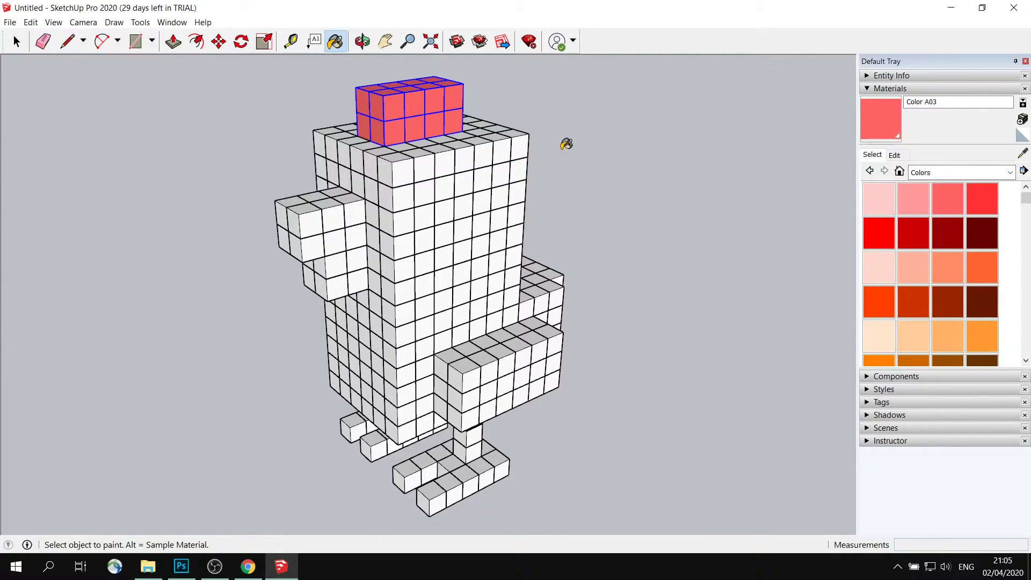
Select the wattle cubes under the beak and paint them Color A03.
mouse_move(546, 173)
middle_down()
mouse_move(564, 191)
mouse_move(476, 157)
mouse_move(69, 51)
middle_up()
click(17, 52)
middle_drag(288, 228, 289, 270)
drag(344, 213, 344, 213)
middle_drag(280, 230, 344, 259)
middle_drag(225, 236, 559, 245)
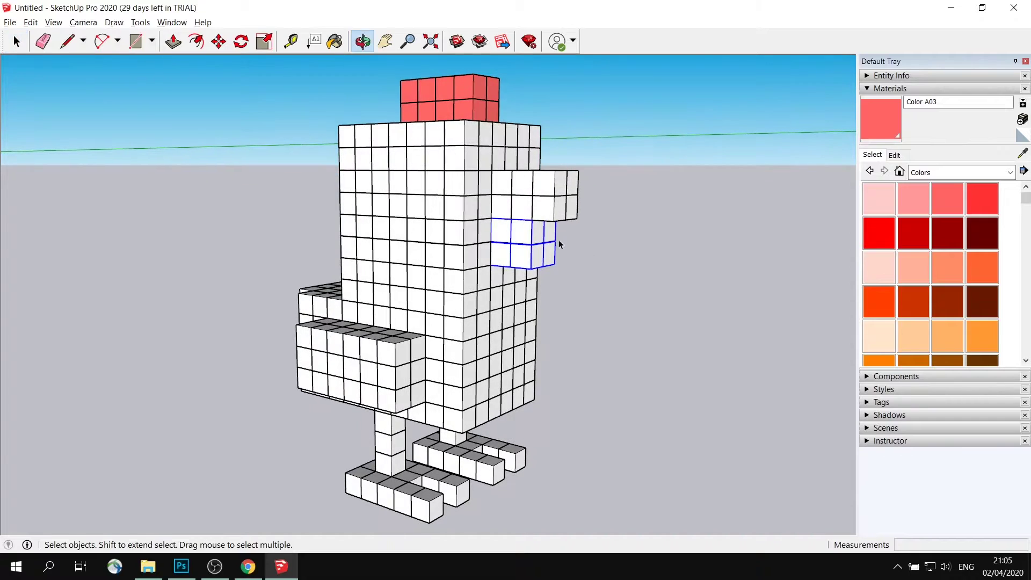
click(334, 41)
click(527, 235)
From a low front view, select the top row of beak cubes.
mouse_move(574, 235)
middle_down()
mouse_move(329, 249)
mouse_move(92, 69)
middle_up()
key(space)
middle_drag(440, 209, 301, 159)
drag(344, 218, 345, 218)
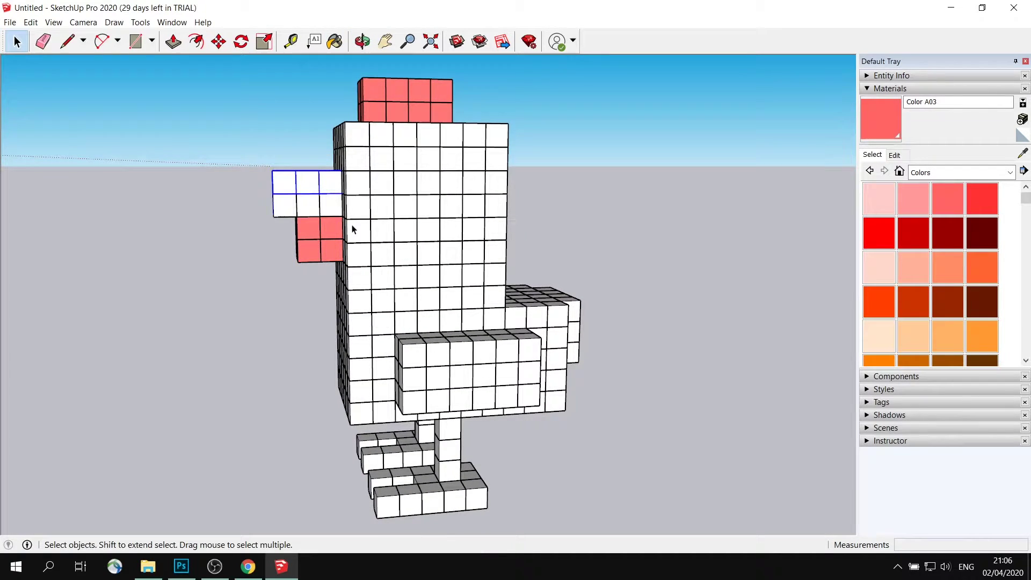
Paint all the beak cubes with orange Color B04.
click(973, 271)
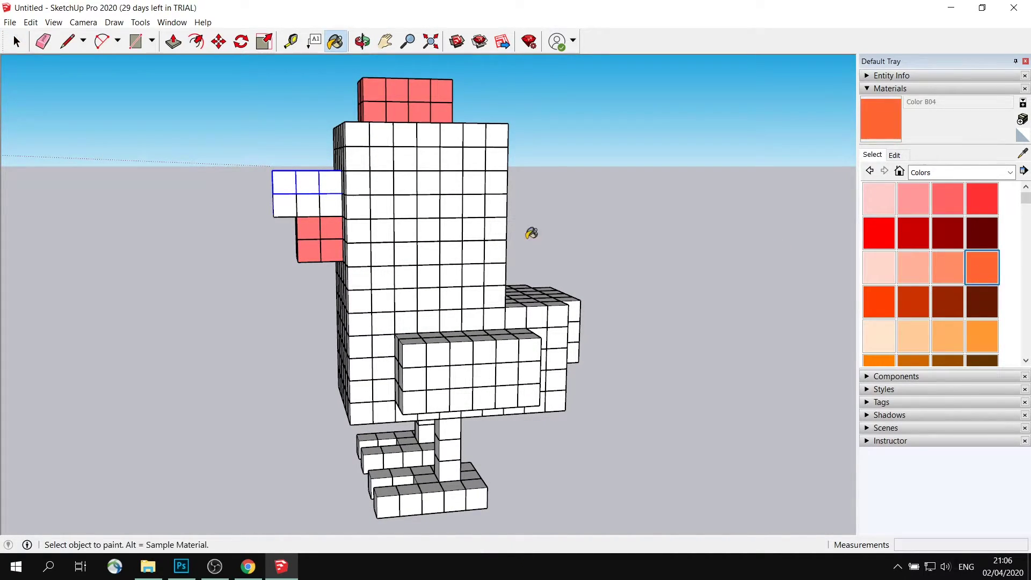
click(315, 200)
click(326, 188)
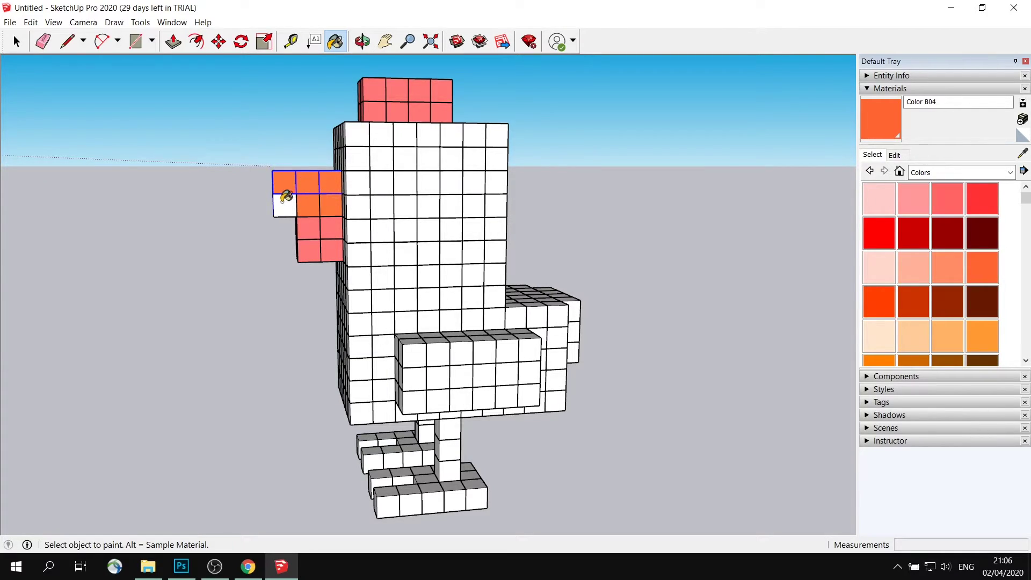
click(284, 202)
middle_drag(284, 201, 474, 352)
Select both legs and feet and paint them orange Color B04.
click(18, 46)
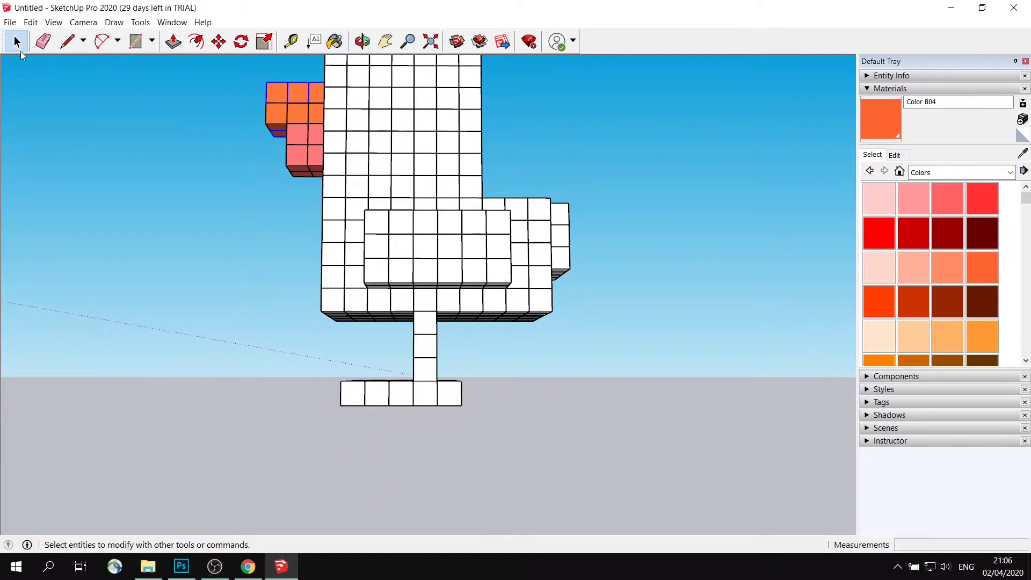
drag(279, 320, 281, 323)
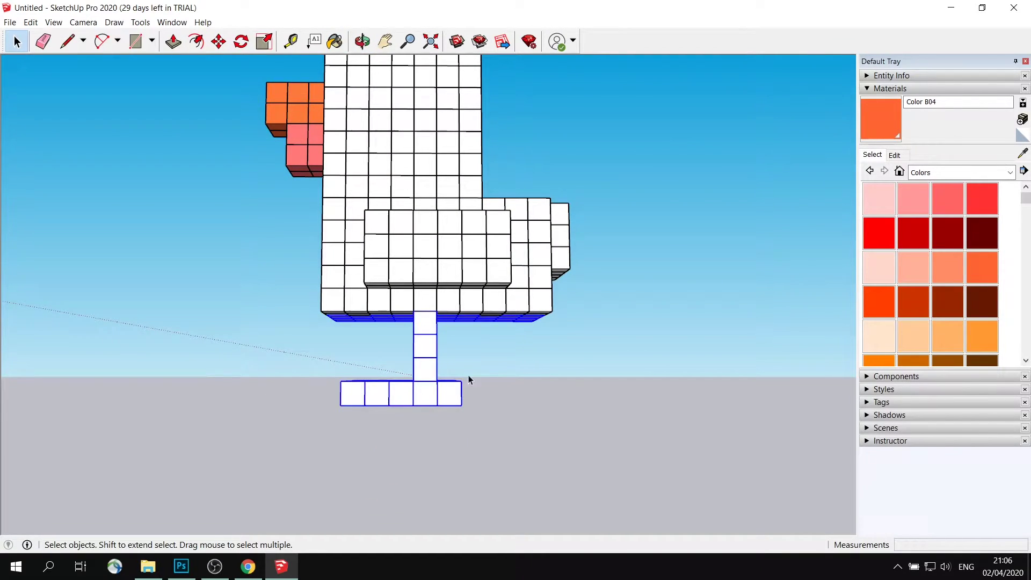
middle_drag(295, 336, 543, 336)
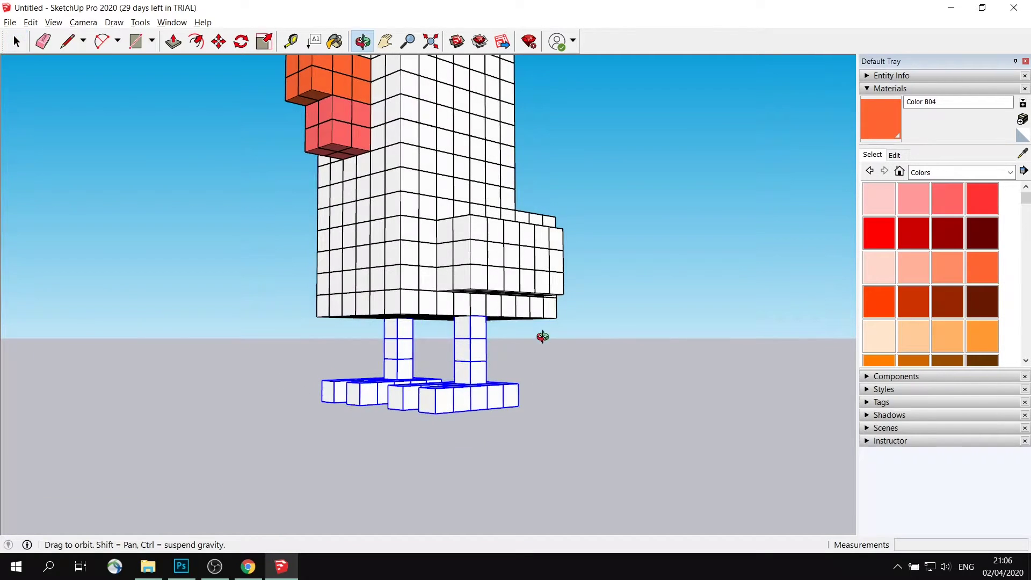
key(b)
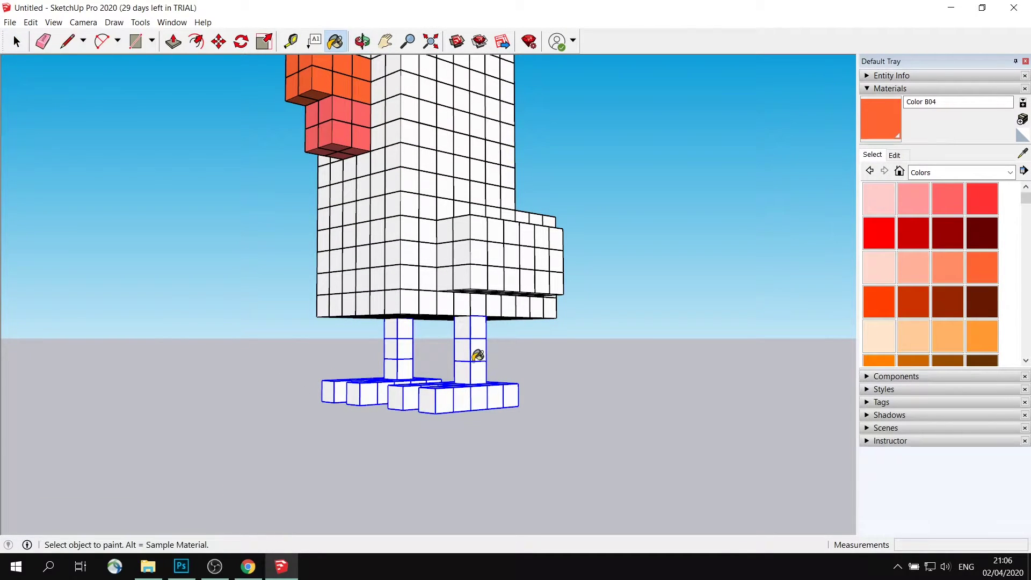
click(473, 352)
mouse_move(473, 352)
middle_down()
mouse_move(496, 258)
mouse_move(591, 185)
middle_up()
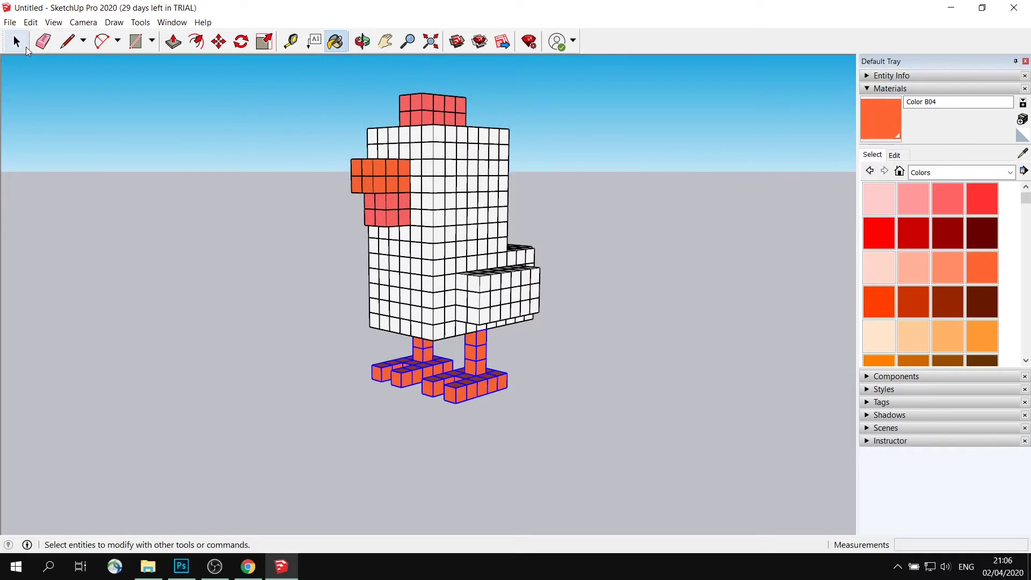
key(space)
Paint one face cube on the head black Color M09 as the eye.
drag(1023, 207, 1026, 346)
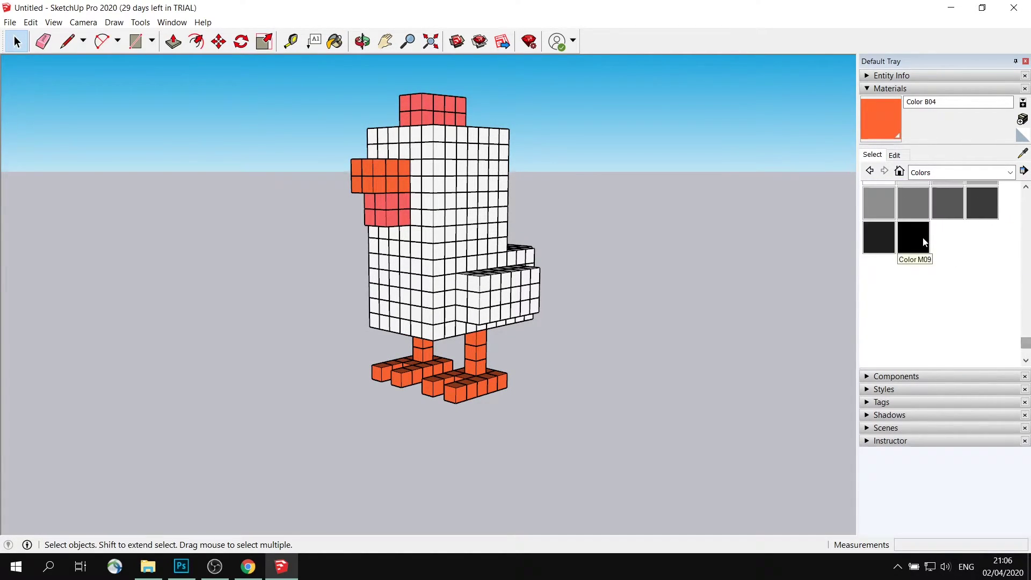
click(921, 237)
key(o)
drag(589, 182, 401, 265)
key(b)
click(401, 251)
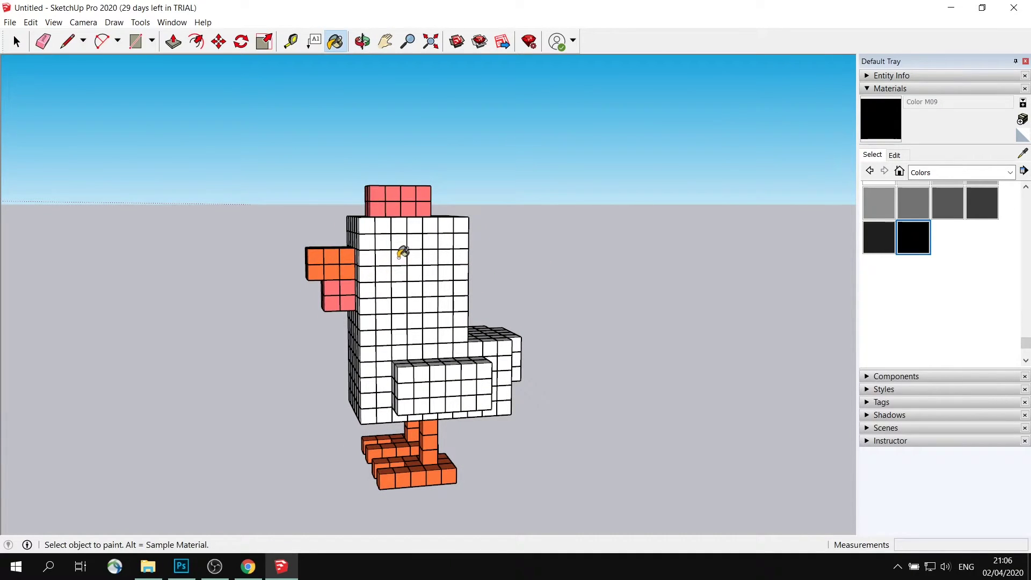
Orbit around the chicken to inspect the eye and colours from both sides.
mouse_move(465, 257)
middle_down()
mouse_move(511, 267)
mouse_move(475, 292)
mouse_move(454, 260)
middle_up()
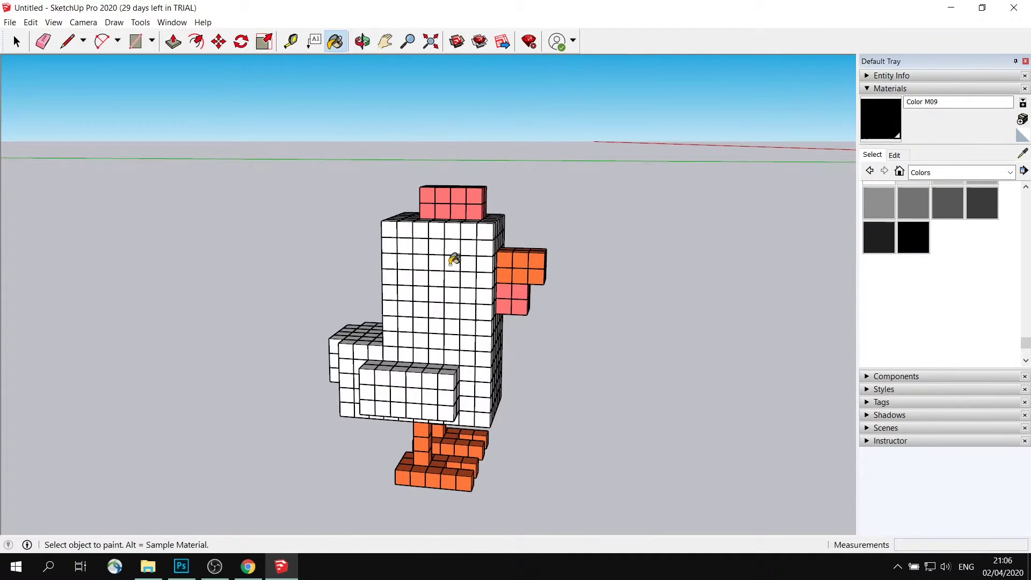
middle_drag(678, 284, 113, 85)
middle_drag(626, 171, 555, 267)
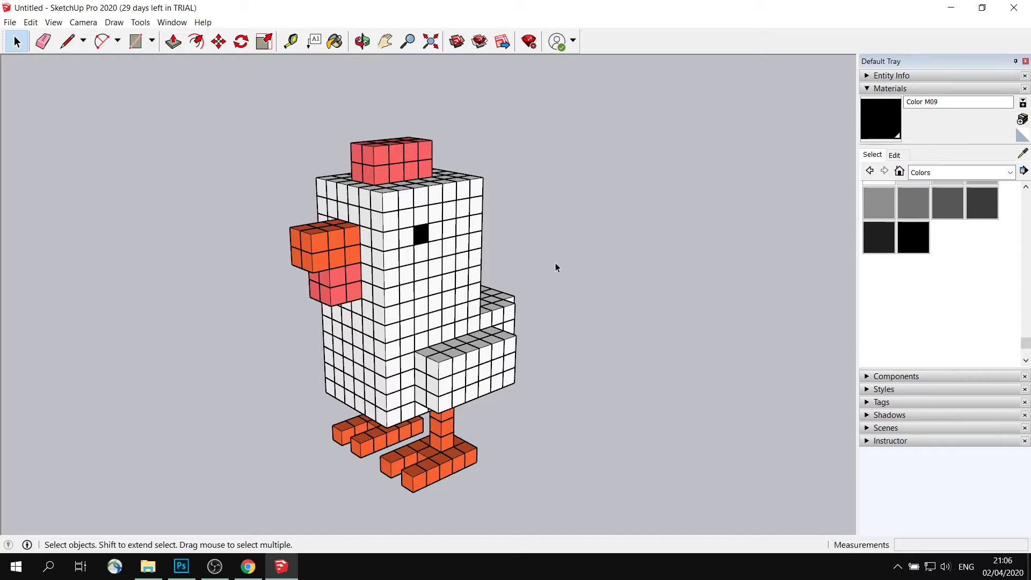
middle_drag(502, 211, 535, 236)
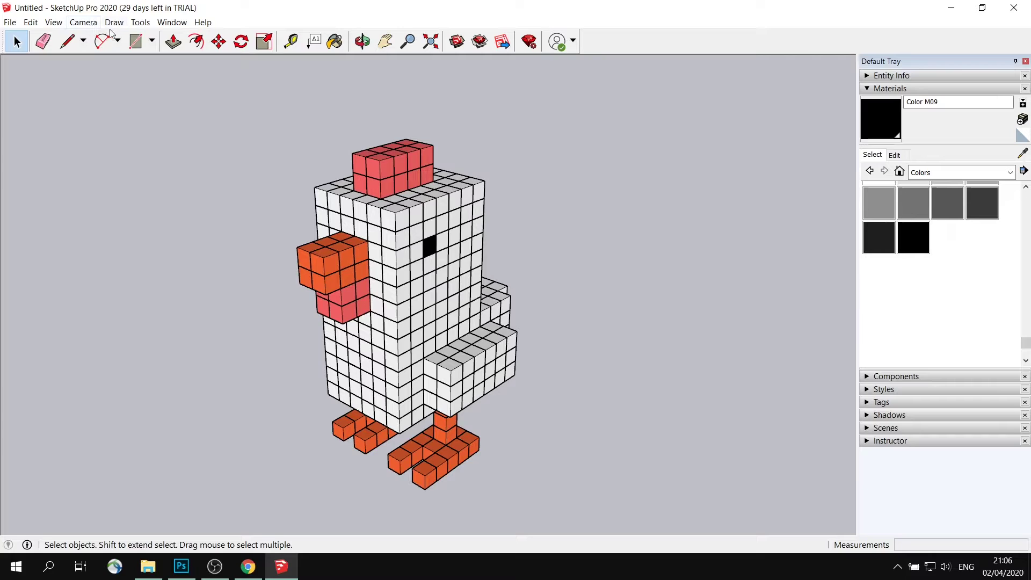
Switch the camera to Parallel Projection and orbit the chicken to view it isometrically.
click(85, 23)
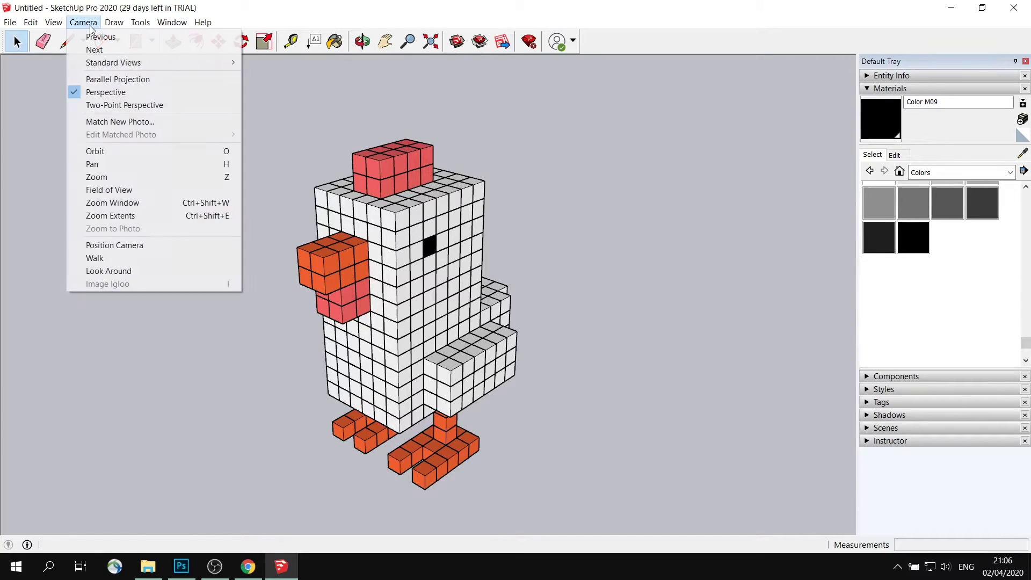
click(123, 80)
middle_drag(567, 271, 529, 272)
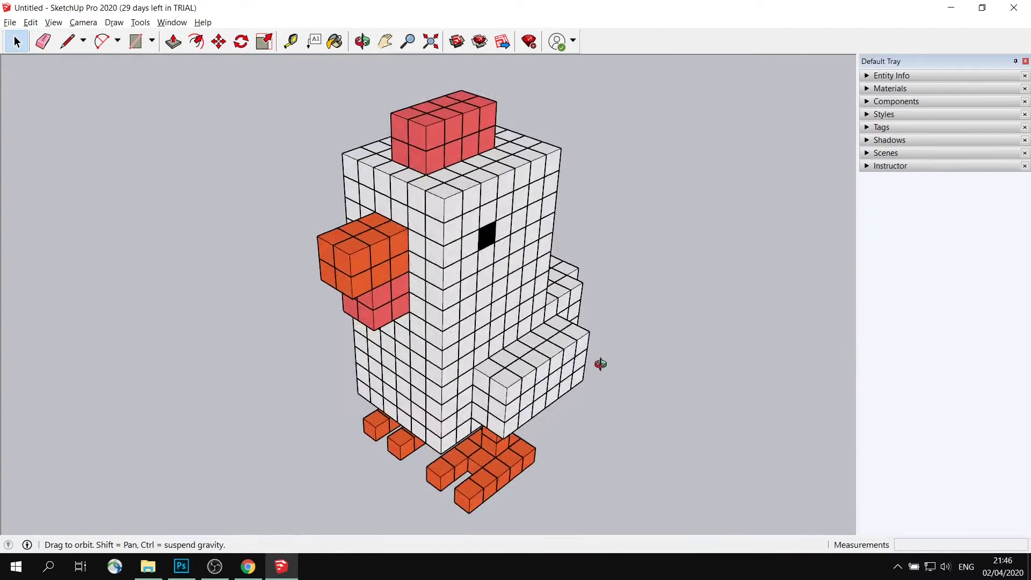
middle_drag(598, 362, 442, 179)
drag(407, 197, 685, 507)
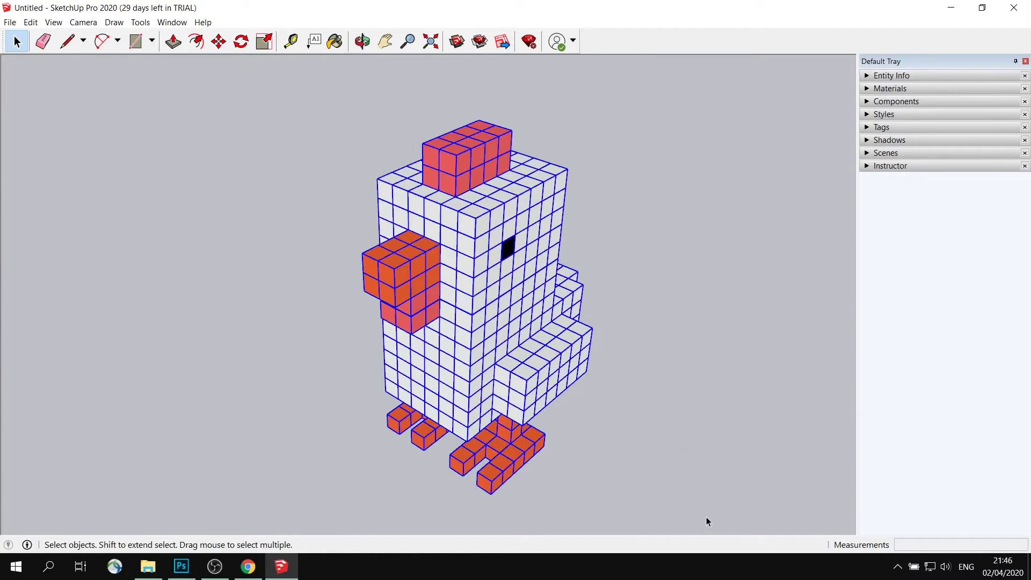
click(624, 211)
middle_drag(612, 238, 617, 234)
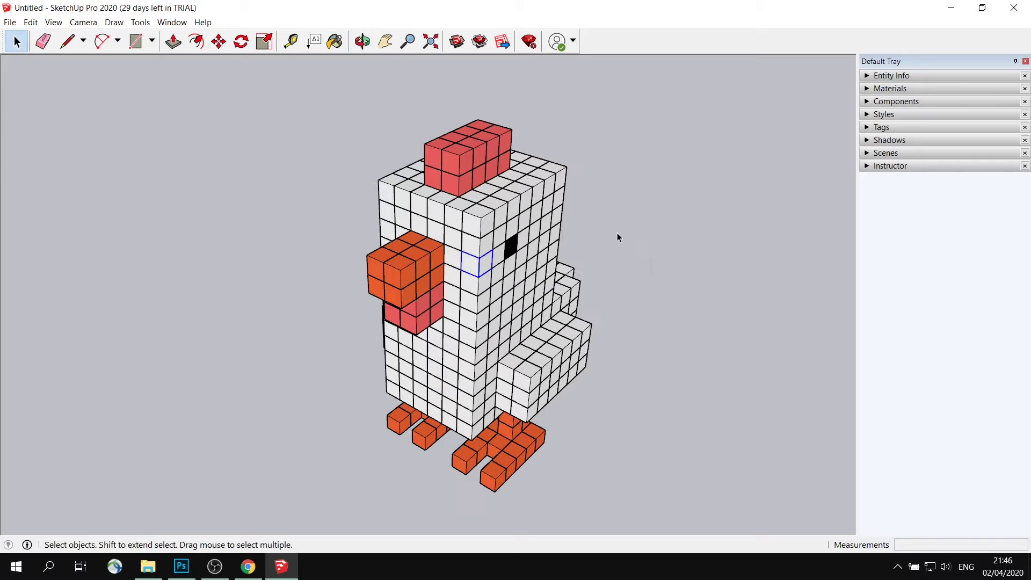
click(83, 22)
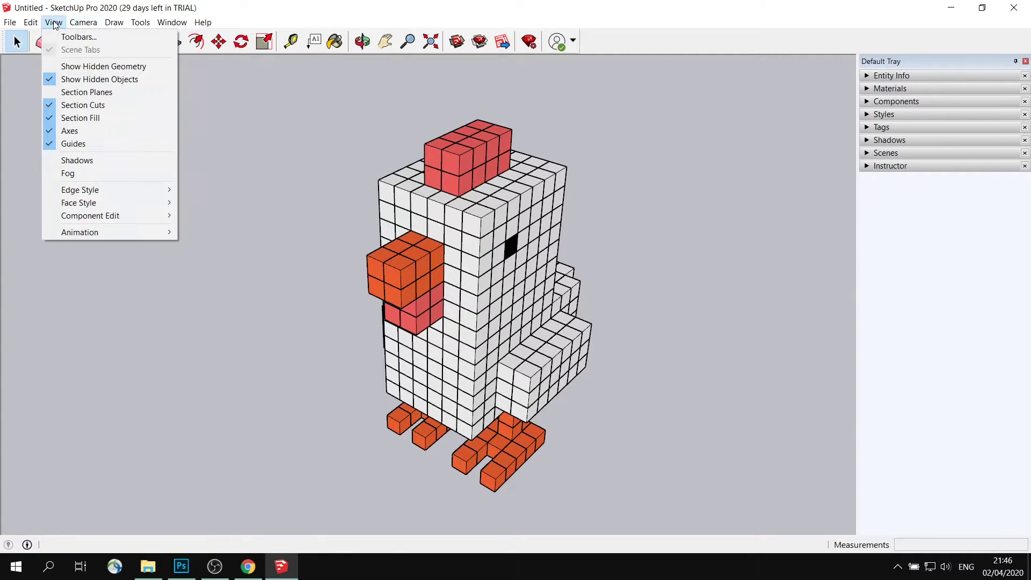
mouse_move(109, 198)
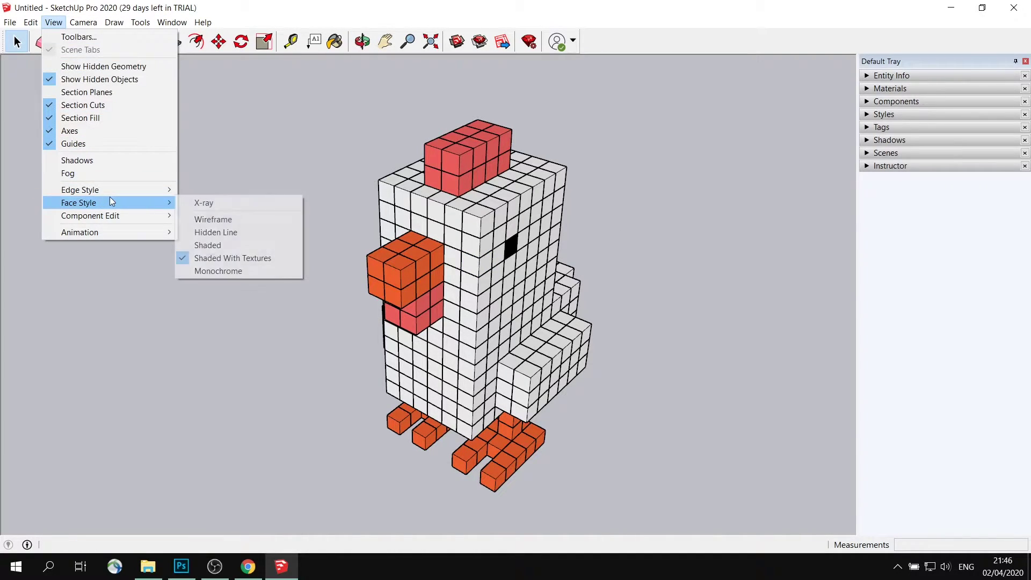
click(239, 219)
middle_drag(490, 229, 423, 293)
click(53, 23)
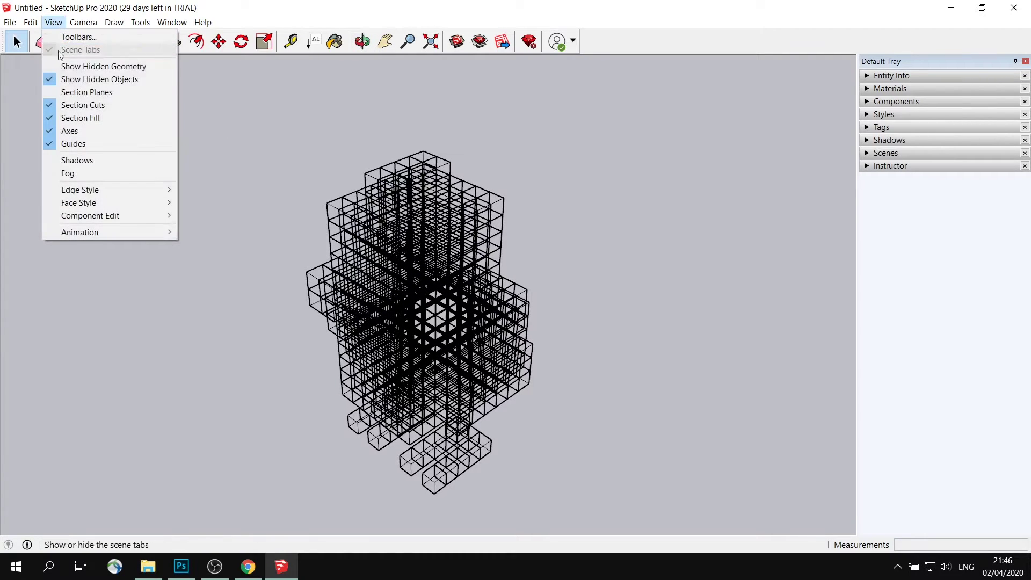
mouse_move(134, 202)
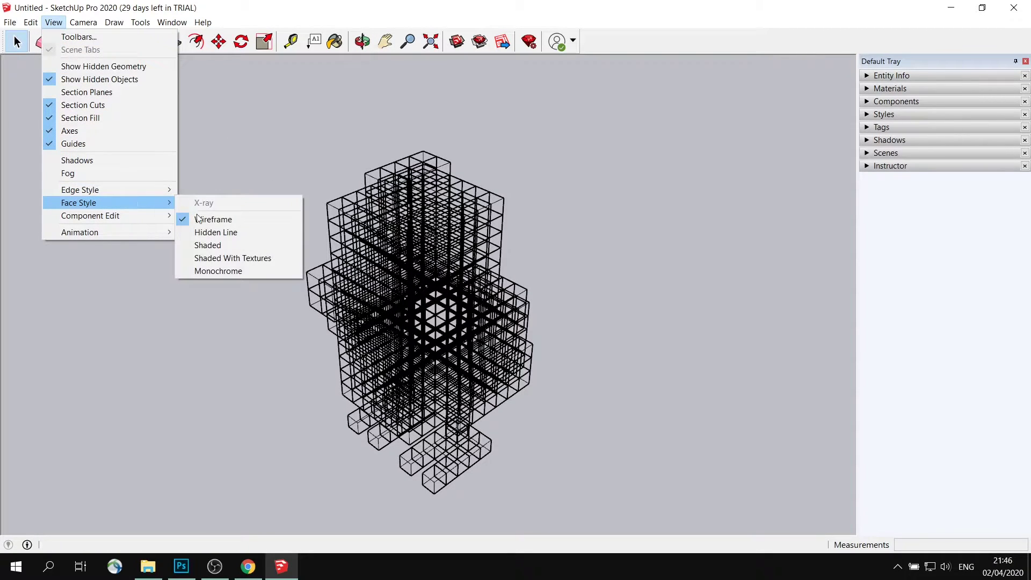
click(224, 258)
middle_drag(491, 258, 486, 241)
middle_drag(440, 215, 357, 173)
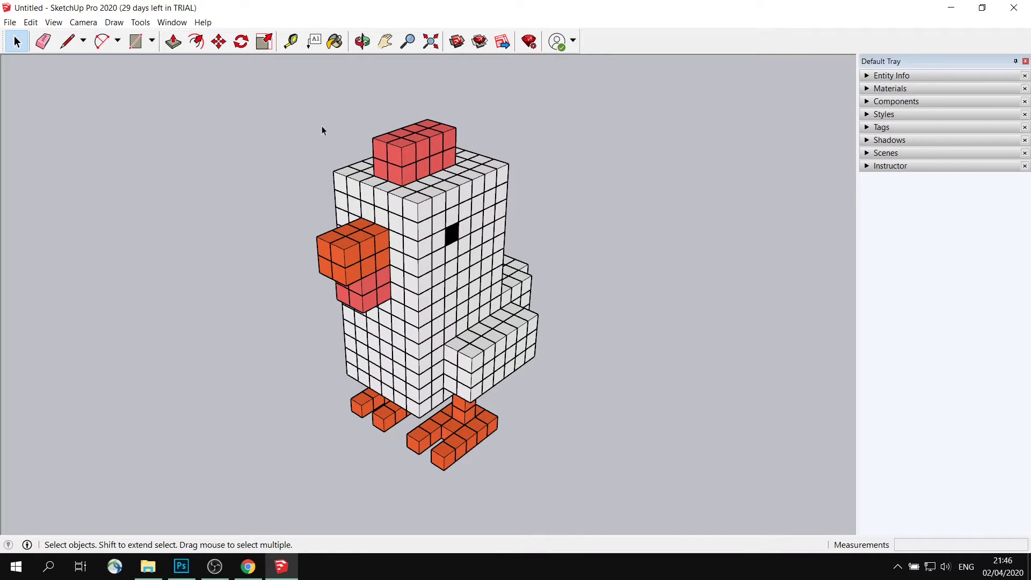
Window-select all 780 chicken groups and set them hidden and locked in Entity Info.
drag(242, 90, 585, 491)
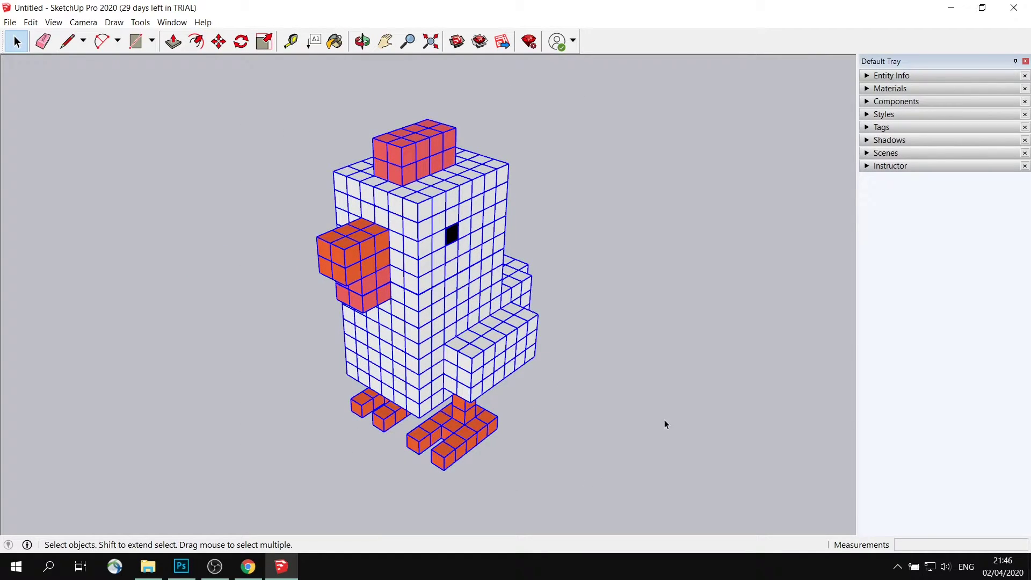
click(868, 76)
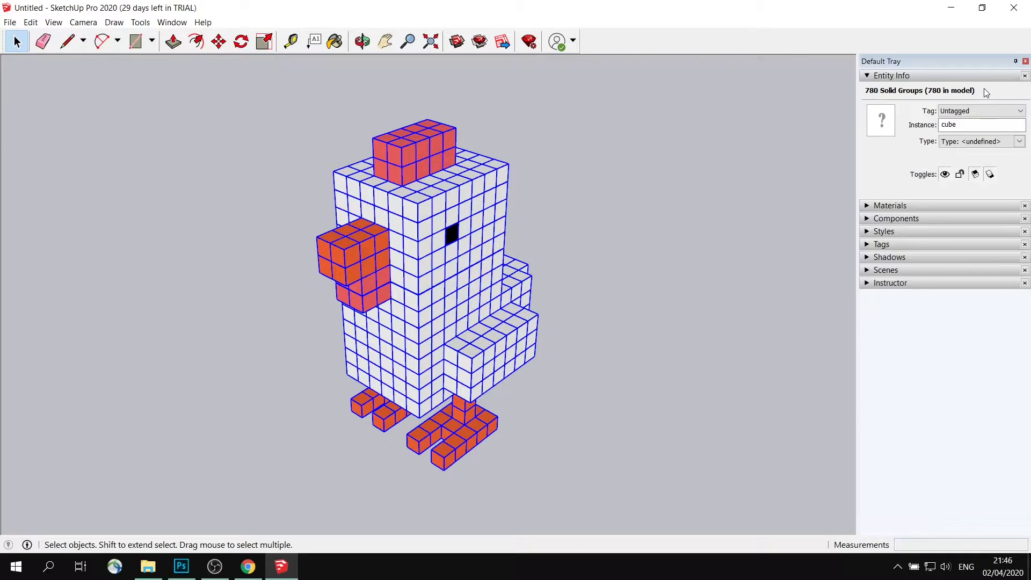
click(944, 175)
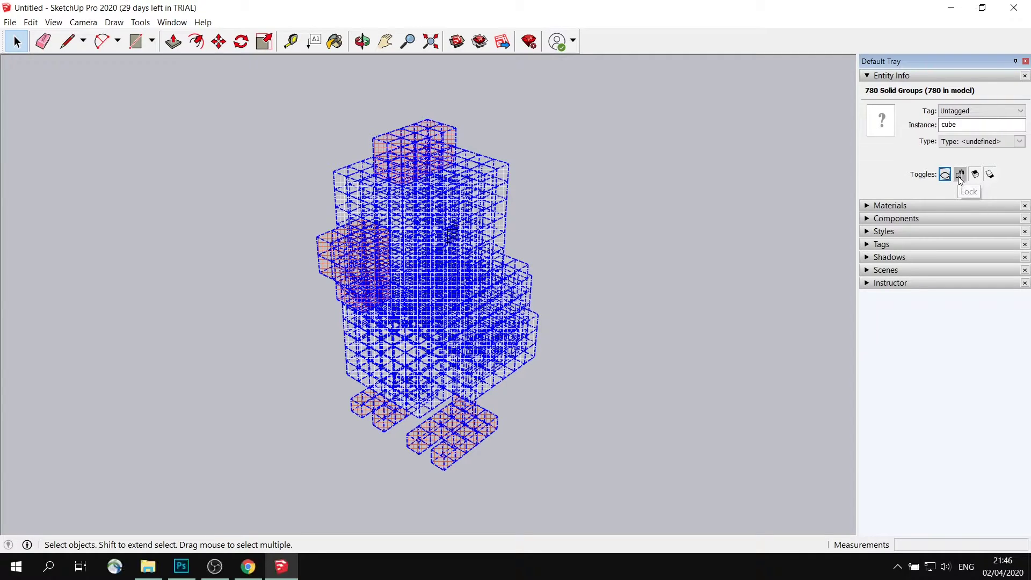
click(959, 175)
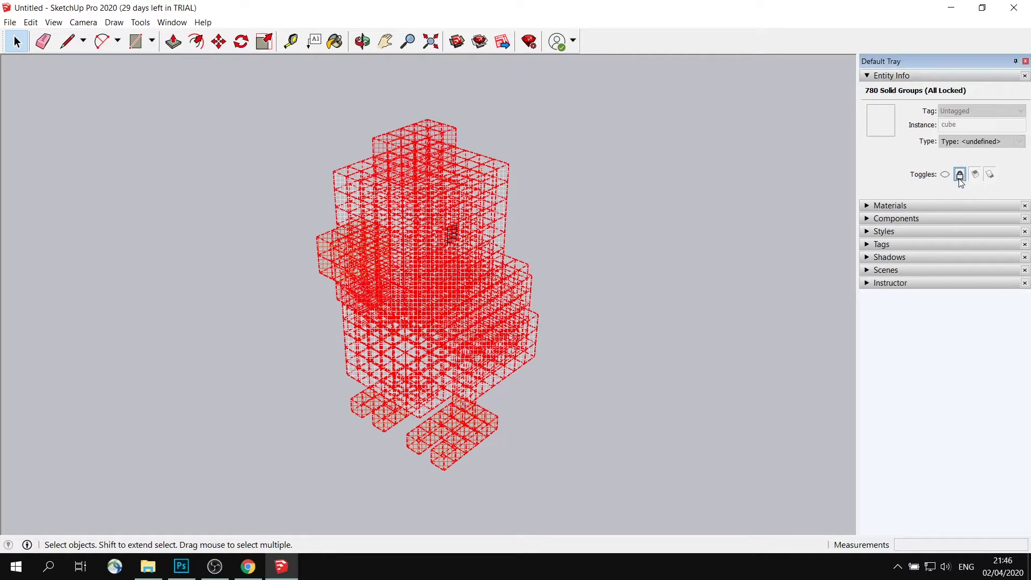
click(463, 256)
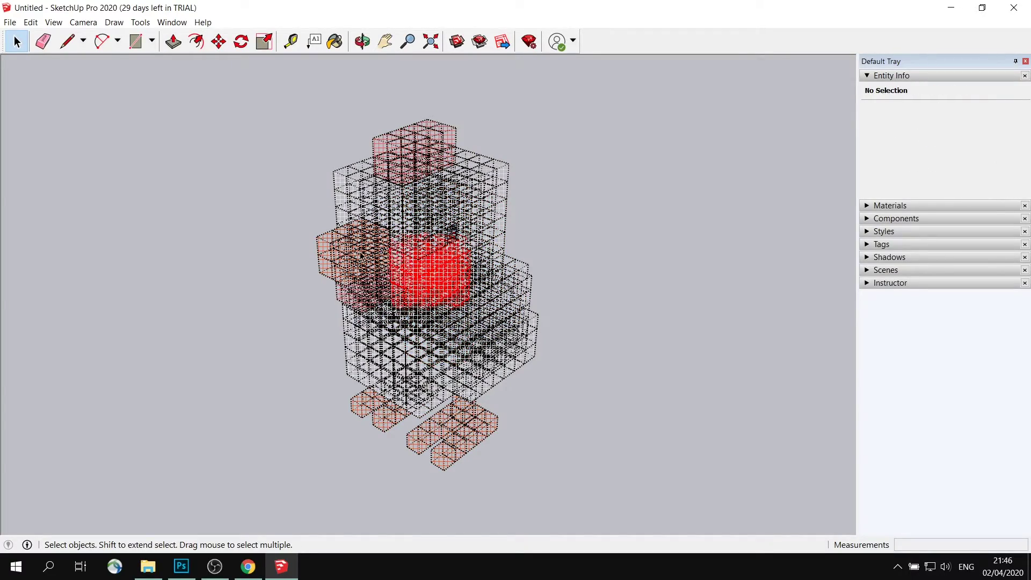
Check a block of 113 locked groups while orbiting, then open the display options menu.
click(451, 231)
middle_drag(452, 232, 543, 228)
click(542, 228)
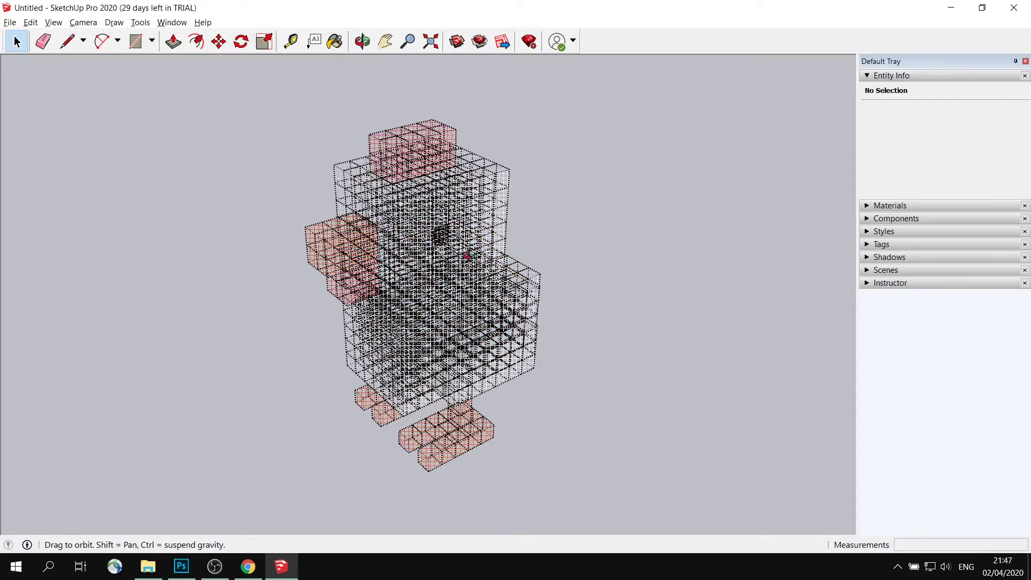
mouse_move(490, 259)
middle_down()
mouse_move(481, 244)
mouse_move(489, 256)
middle_up()
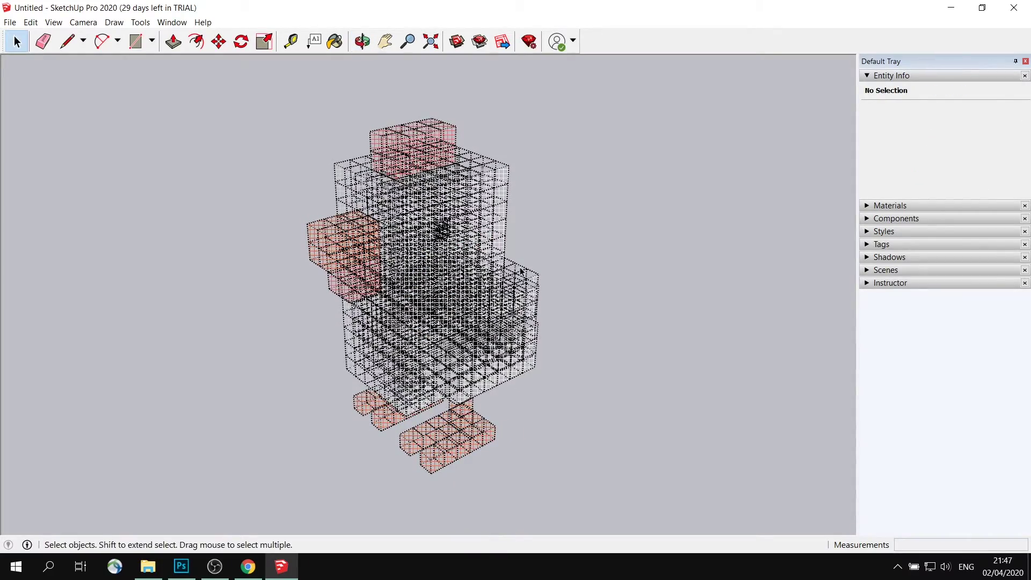
click(83, 22)
mouse_move(48, 24)
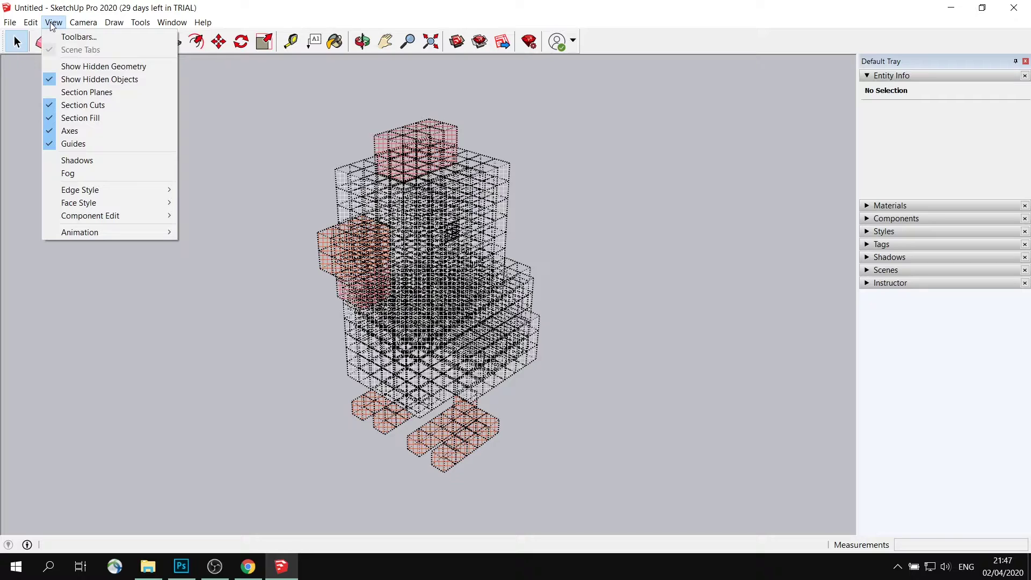
click(83, 80)
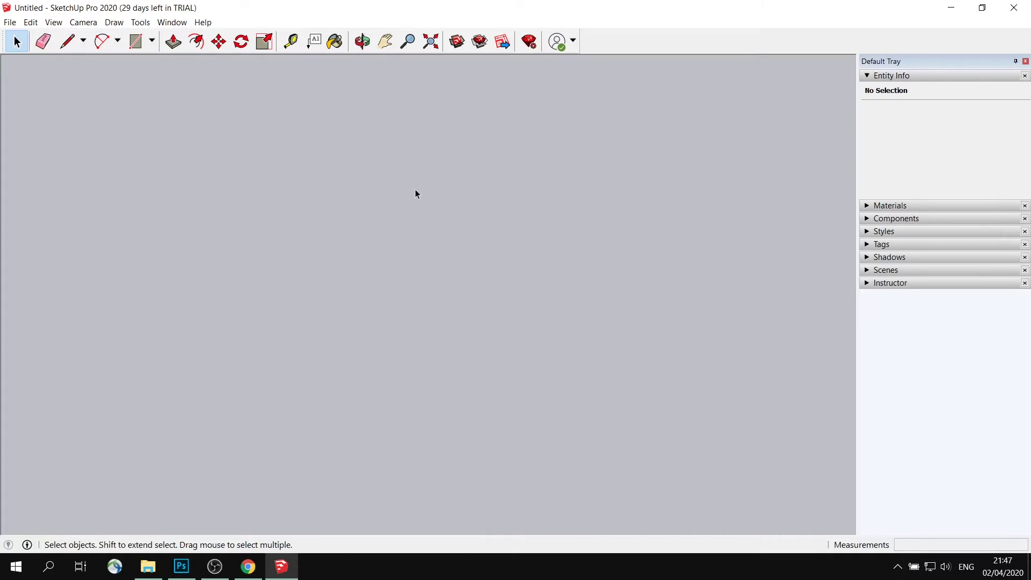
key(o)
key(space)
click(53, 25)
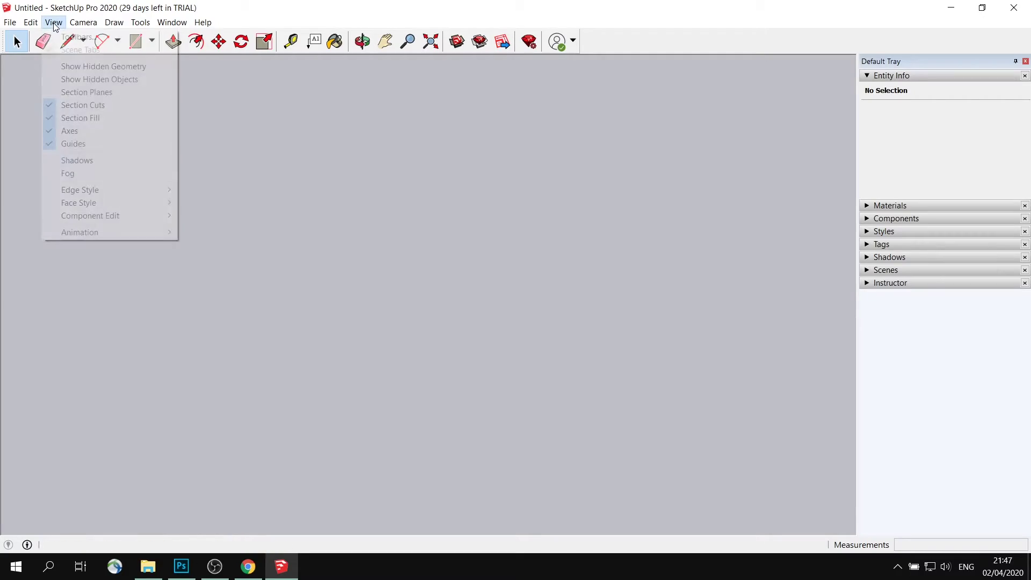
click(96, 78)
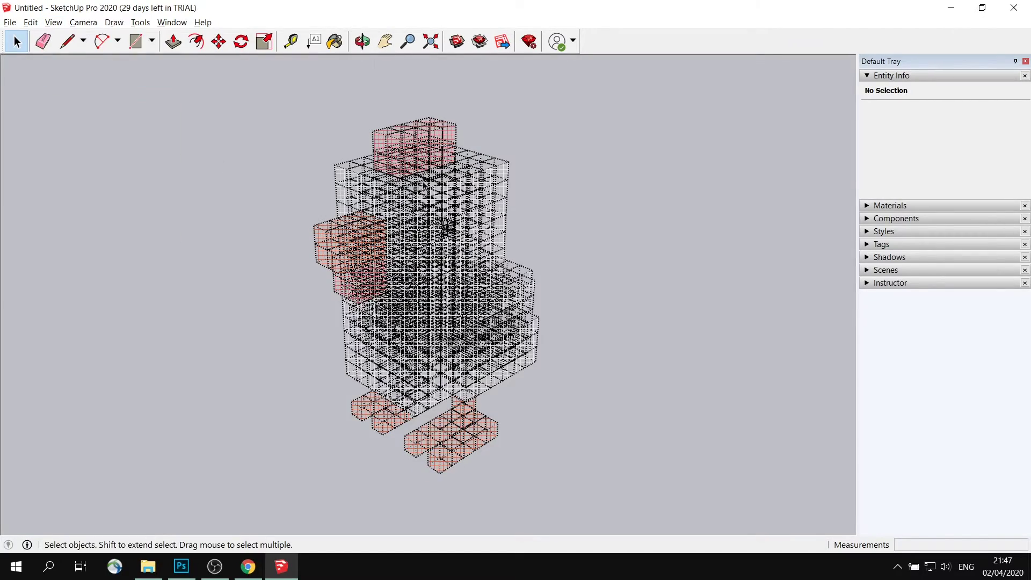
middle_drag(425, 181, 367, 251)
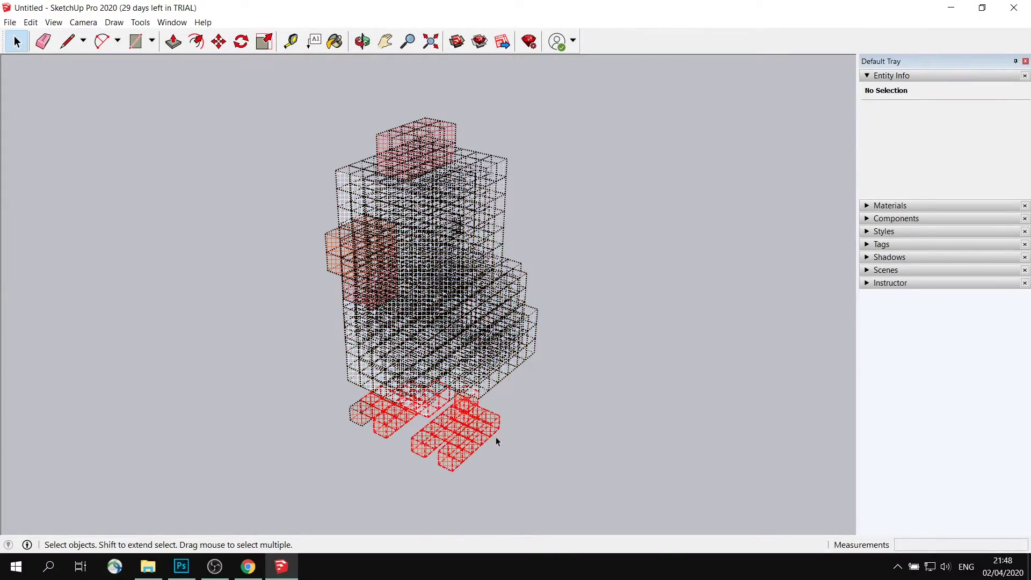
middle_drag(466, 248, 564, 209)
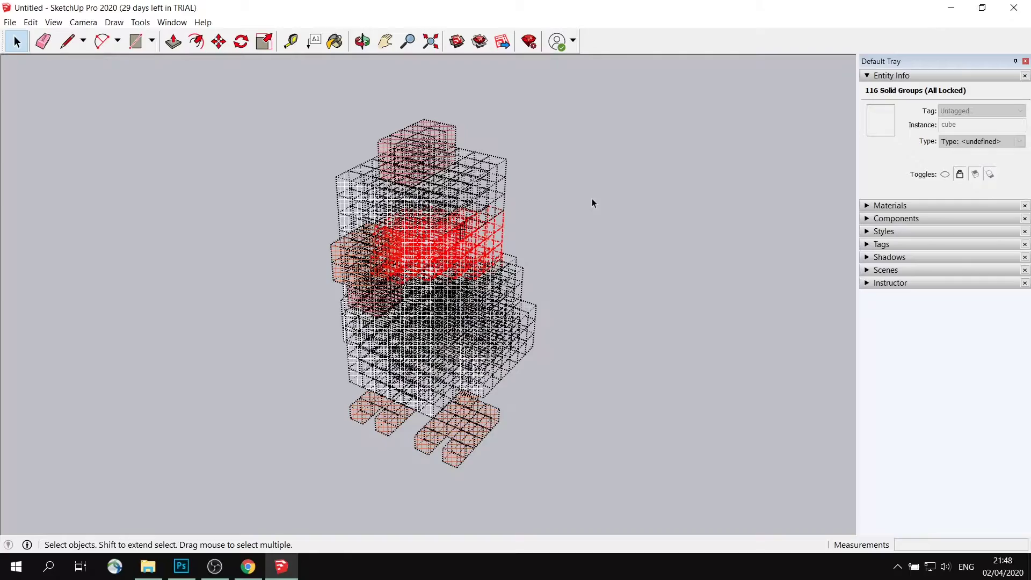
click(503, 224)
mouse_move(502, 224)
middle_down()
mouse_move(543, 179)
mouse_move(505, 230)
middle_up()
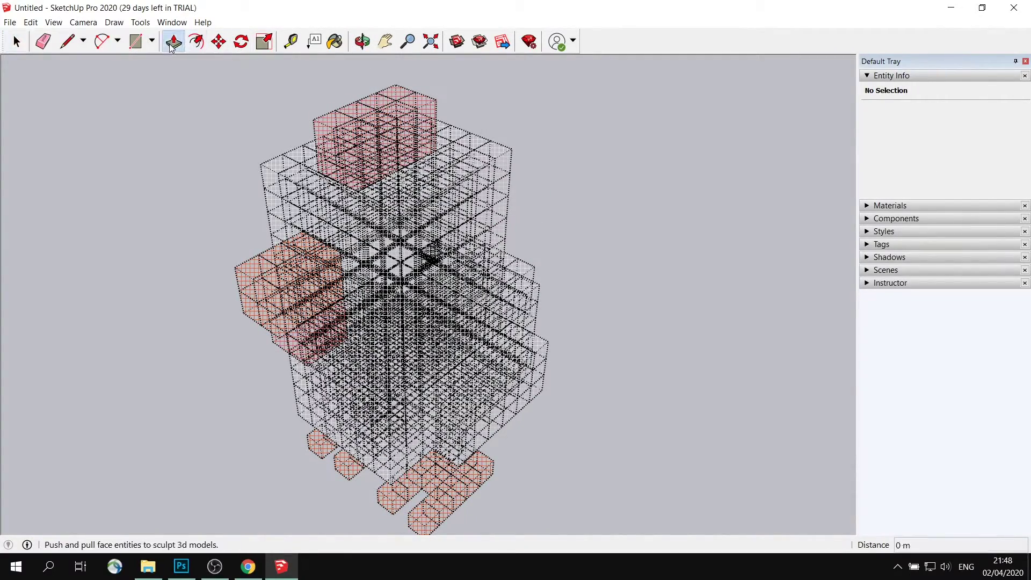
Draw a rectangle face covering the top of the chicken's body.
click(135, 40)
middle_drag(494, 225, 509, 138)
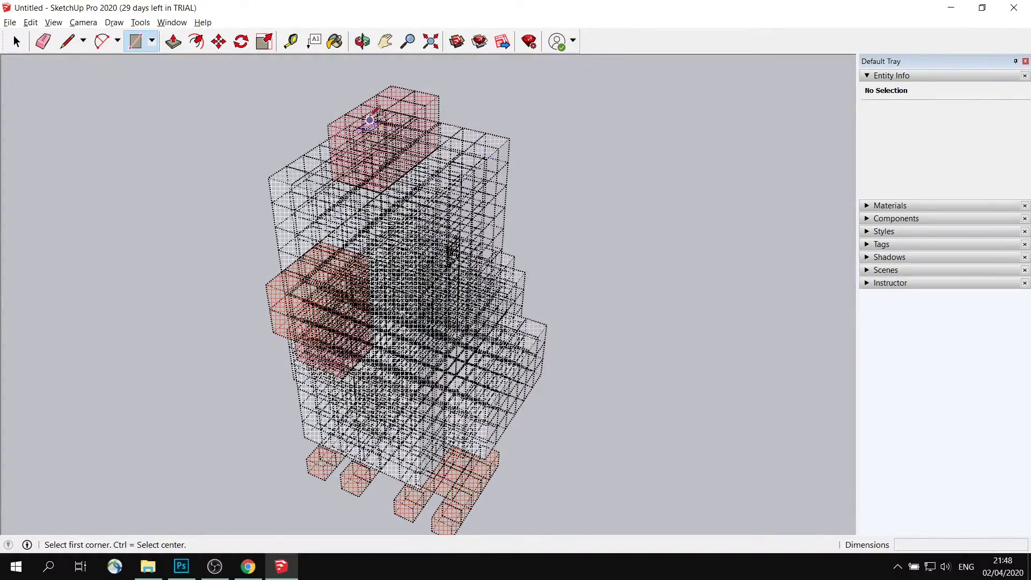
middle_drag(370, 119, 361, 127)
click(358, 128)
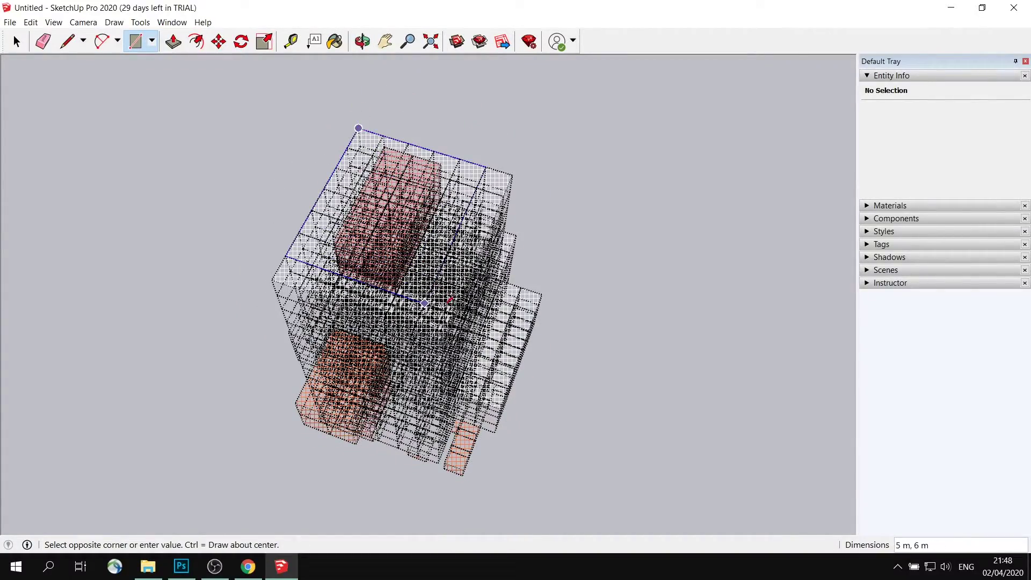
click(443, 340)
middle_drag(558, 304, 546, 249)
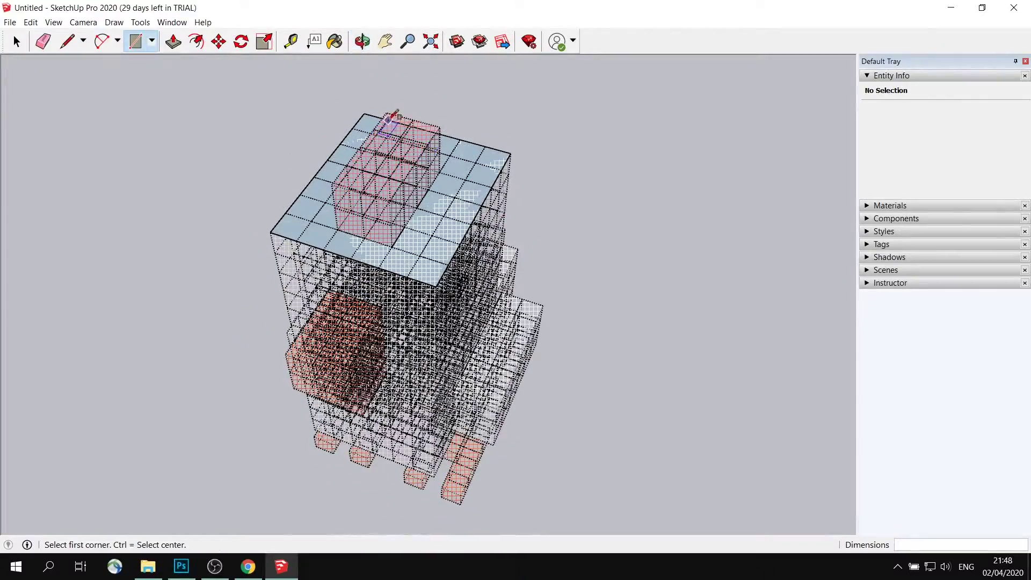
Draw rectangle faces over each side of the comb.
click(386, 112)
middle_drag(391, 200, 424, 156)
click(434, 97)
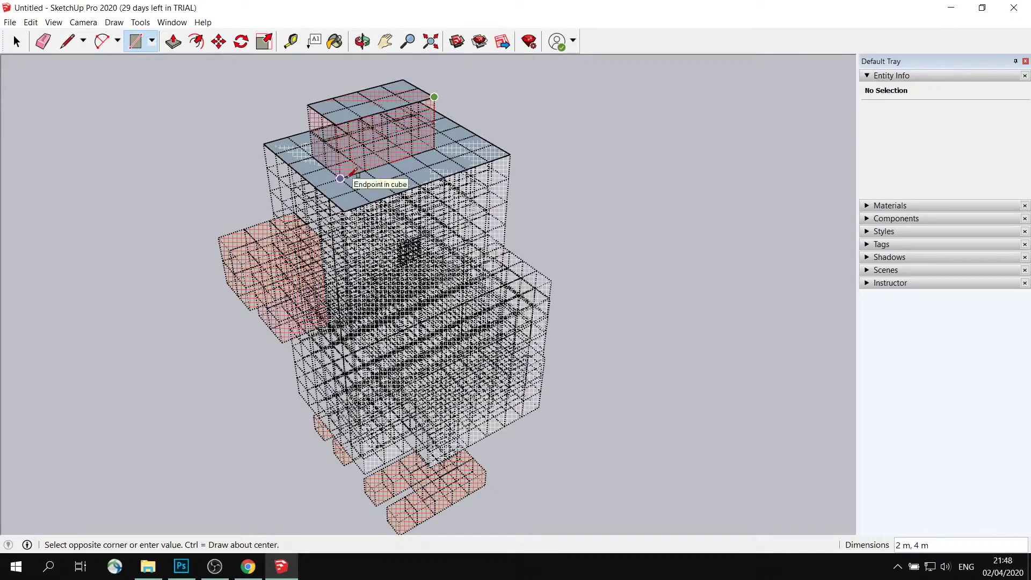
click(341, 178)
middle_drag(340, 178, 379, 120)
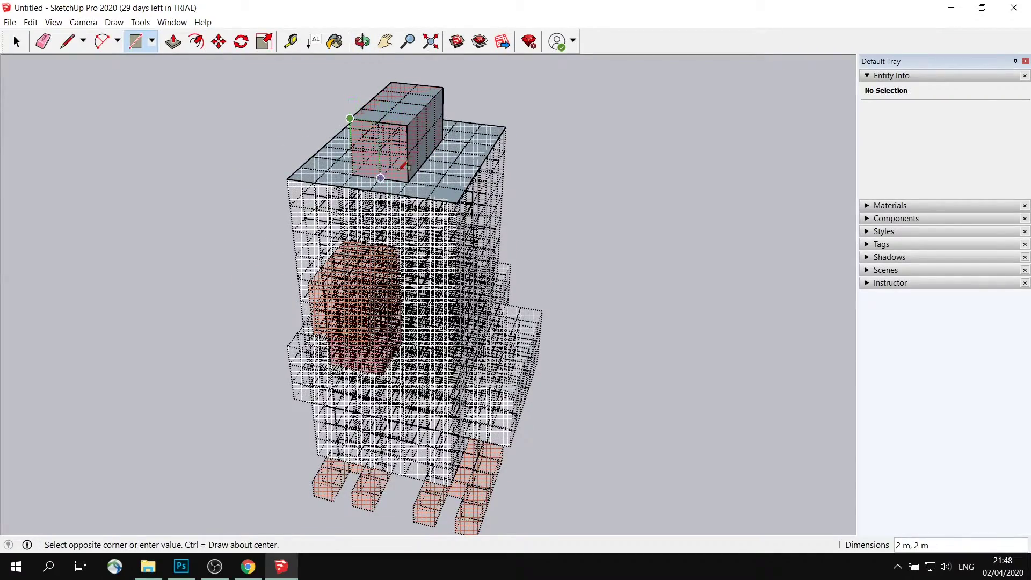
click(407, 171)
middle_drag(406, 172, 408, 107)
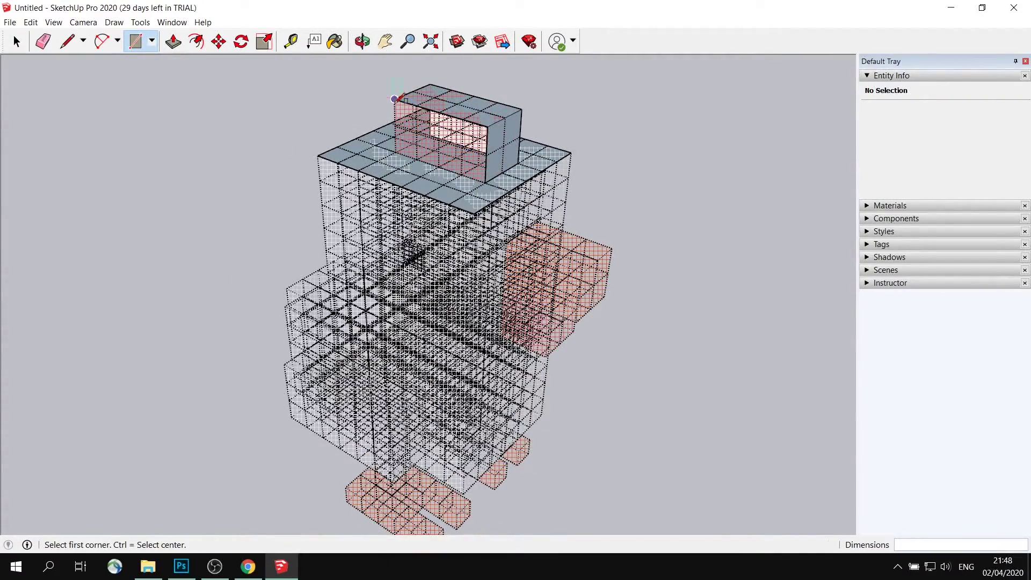
click(394, 99)
click(487, 181)
middle_drag(486, 181, 236, 163)
click(415, 112)
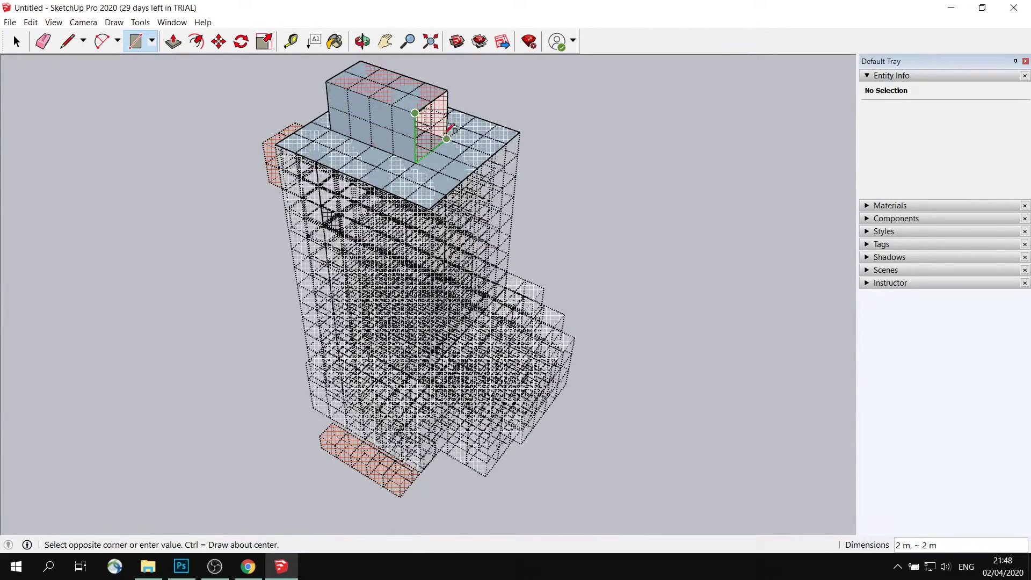
click(459, 136)
Draw a solid rectangle face over the front of the body.
mouse_move(459, 137)
middle_down()
mouse_move(541, 108)
mouse_move(540, 171)
mouse_move(420, 181)
mouse_move(516, 230)
mouse_move(443, 258)
mouse_move(454, 252)
mouse_move(448, 268)
mouse_move(516, 299)
mouse_move(500, 313)
middle_up()
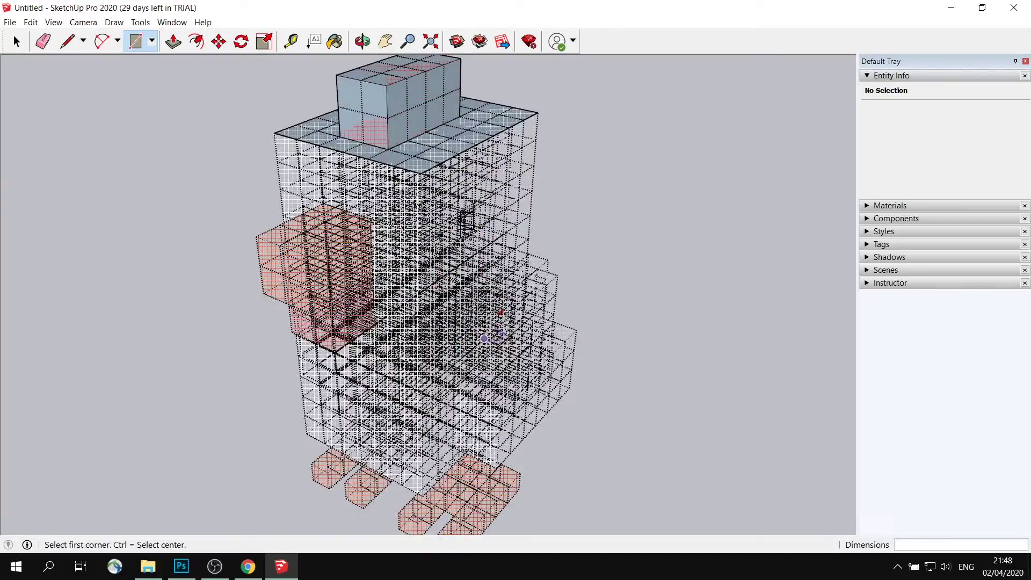
middle_drag(375, 214, 329, 177)
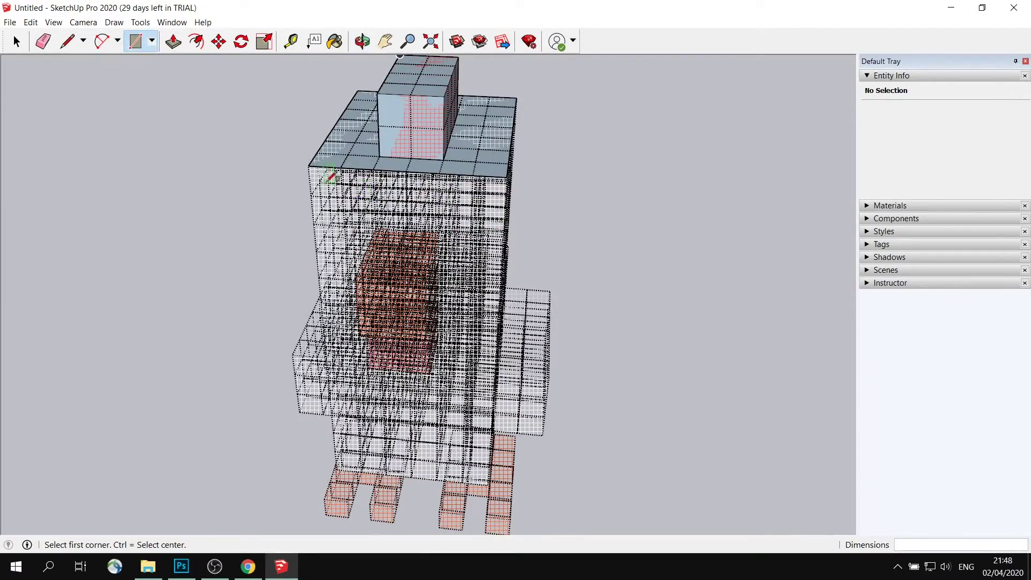
click(308, 165)
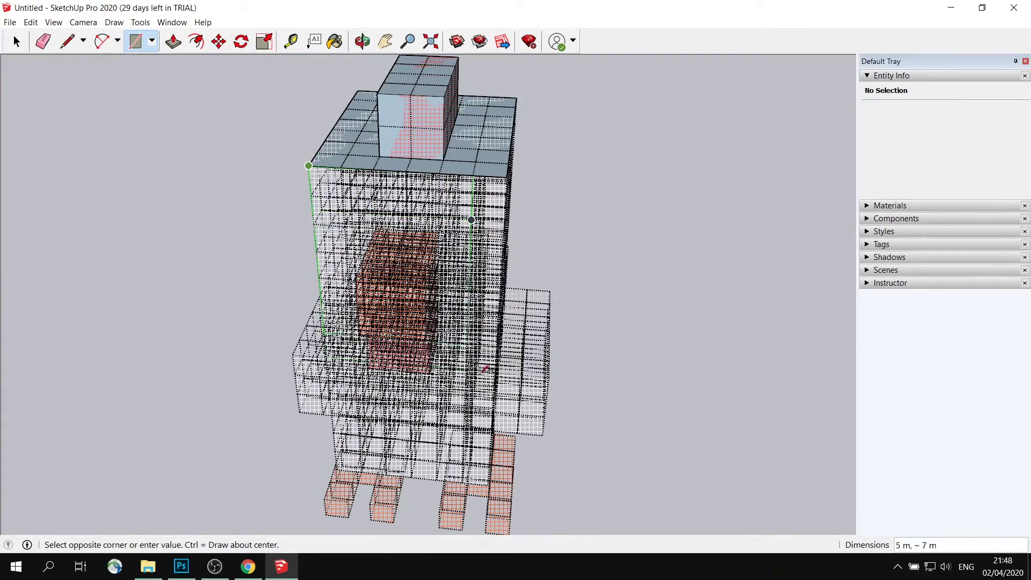
click(487, 484)
Draw rectangle faces over the beak block's front and sides.
middle_drag(488, 286, 367, 194)
click(352, 195)
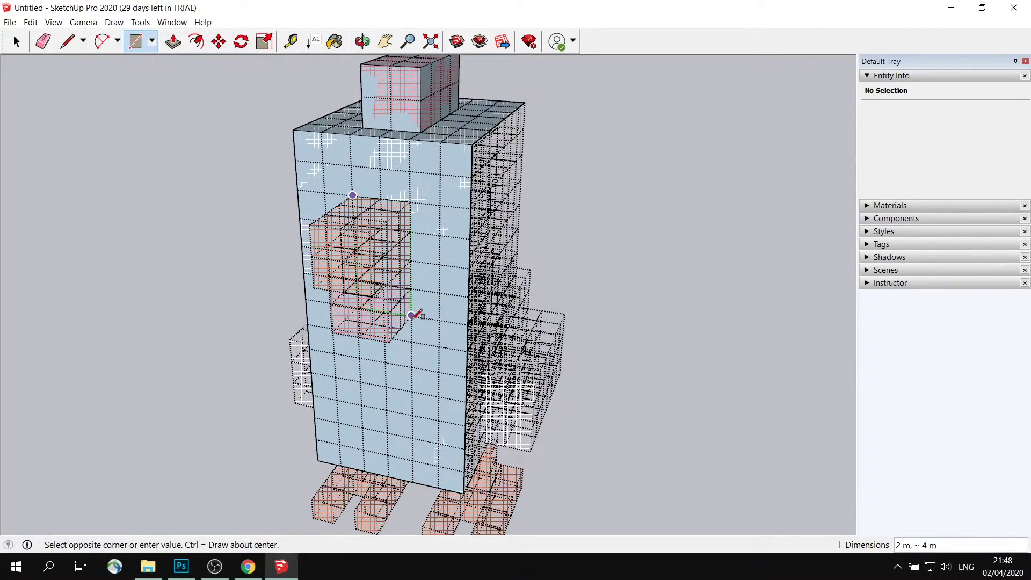
click(411, 315)
middle_drag(441, 269, 449, 203)
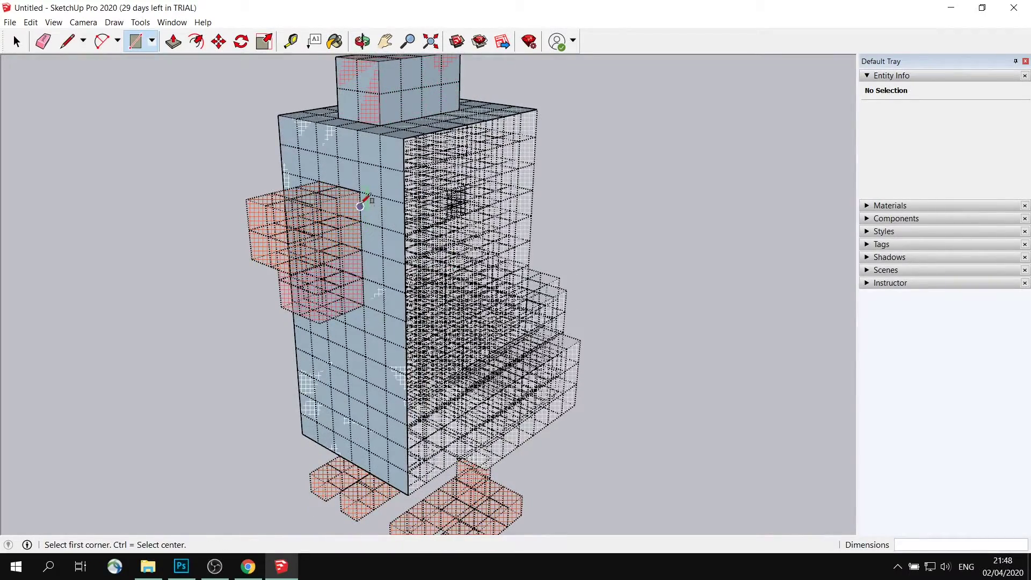
click(359, 192)
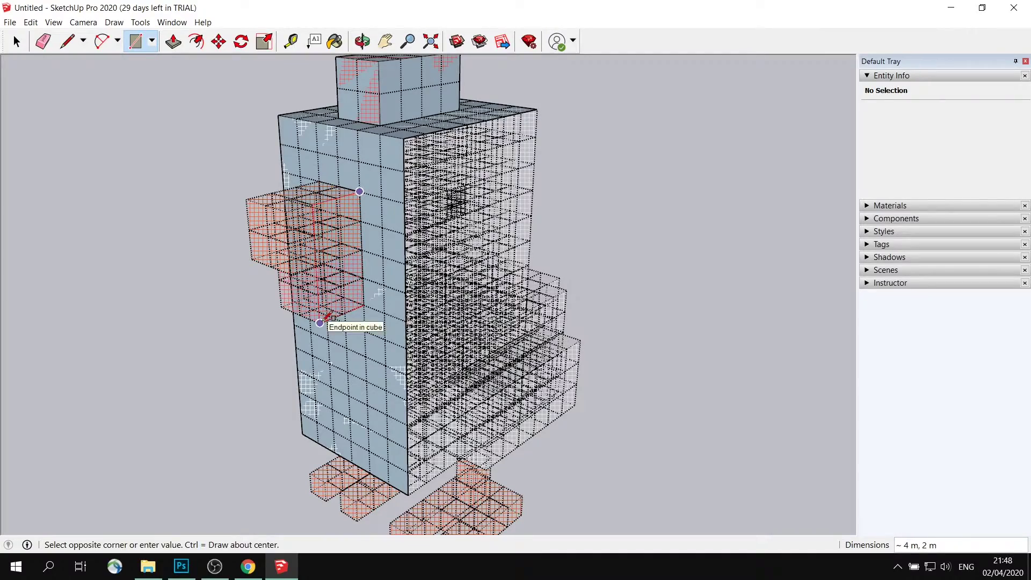
click(320, 323)
middle_drag(321, 322, 376, 252)
click(372, 241)
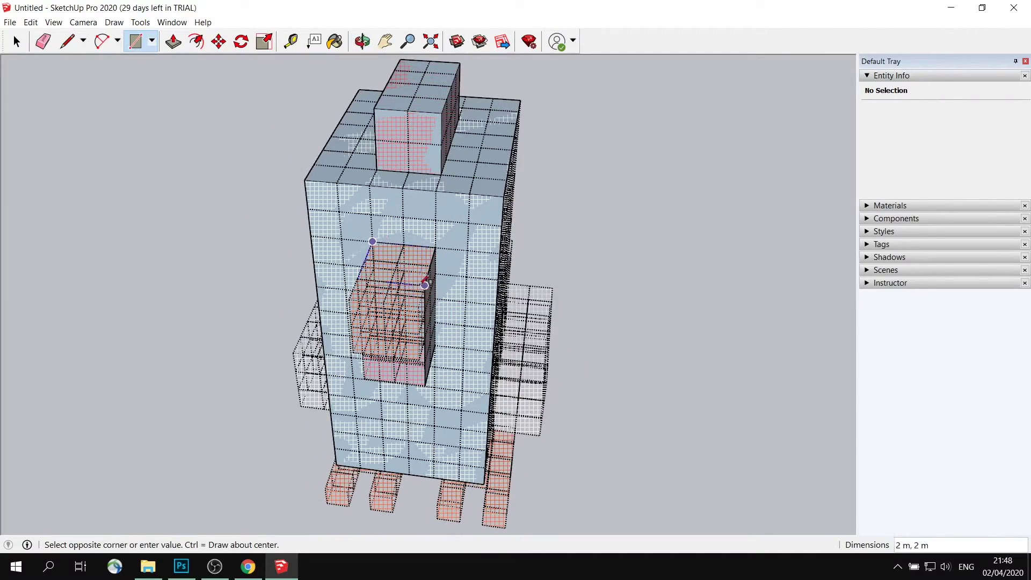
click(425, 285)
Draw a rectangle face over the beak's lower panel.
key(r)
click(495, 195)
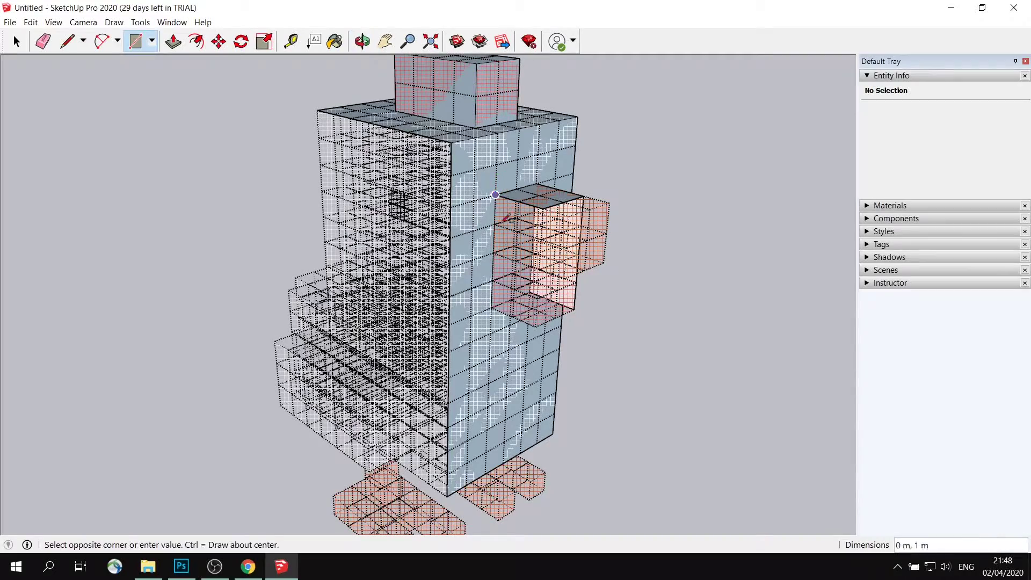
middle_drag(535, 326, 483, 195)
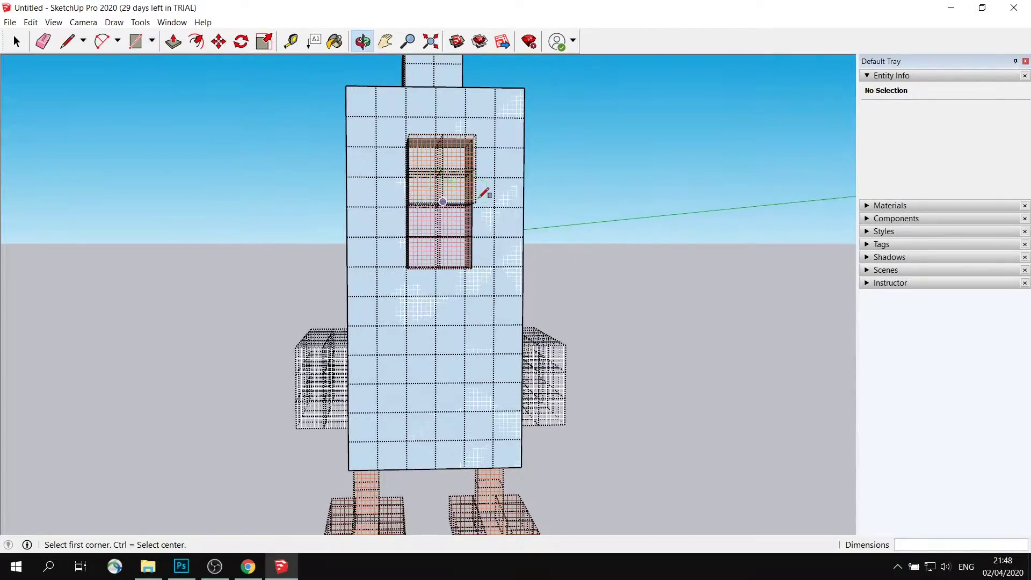
click(414, 263)
middle_drag(454, 268, 346, 193)
Draw rectangle faces over the chicken's back, wings, legs and feet from the Back view.
scroll(340, 170, up, 2)
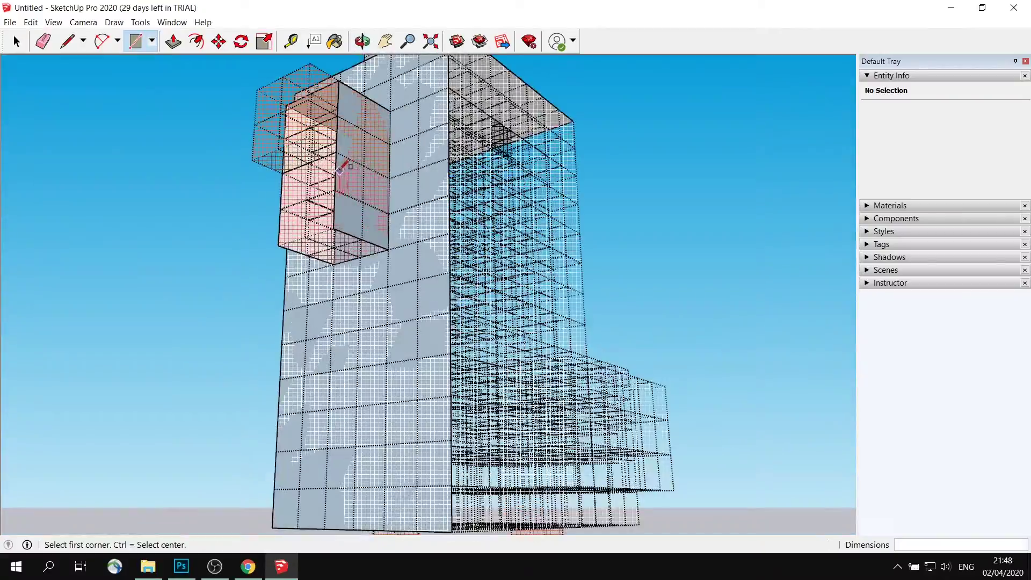
middle_drag(340, 145, 376, 161)
key(r)
click(362, 119)
middle_drag(518, 327, 578, 350)
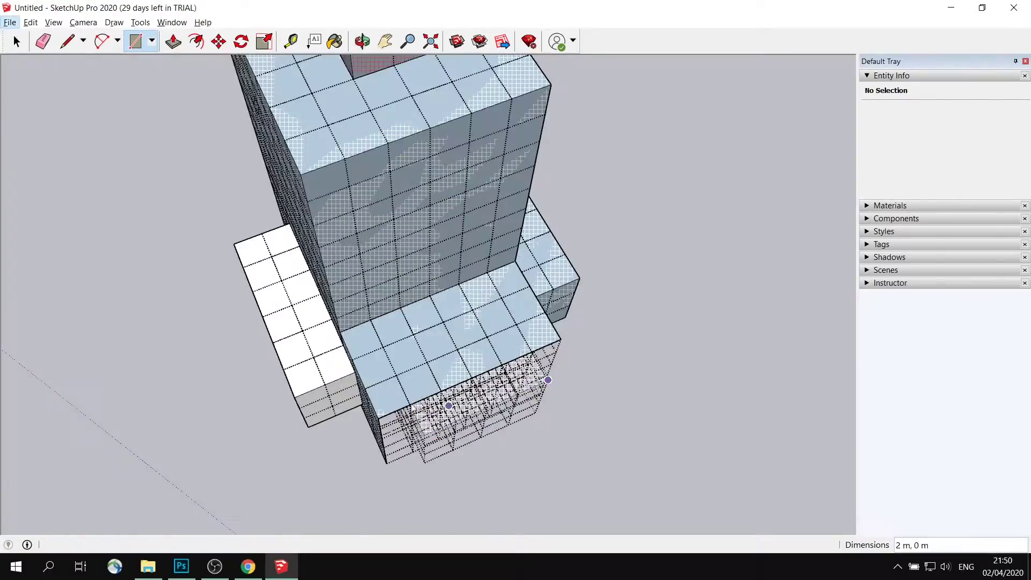
key(F5)
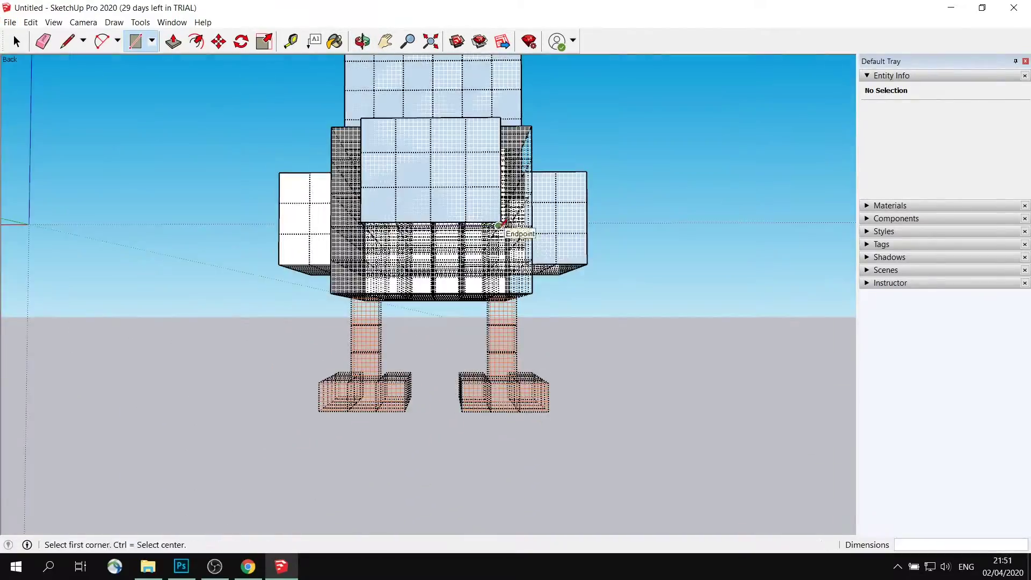
middle_drag(503, 222, 543, 316)
click(580, 357)
click(136, 41)
key(space)
middle_drag(397, 317, 419, 349)
scroll(479, 277, down, 2)
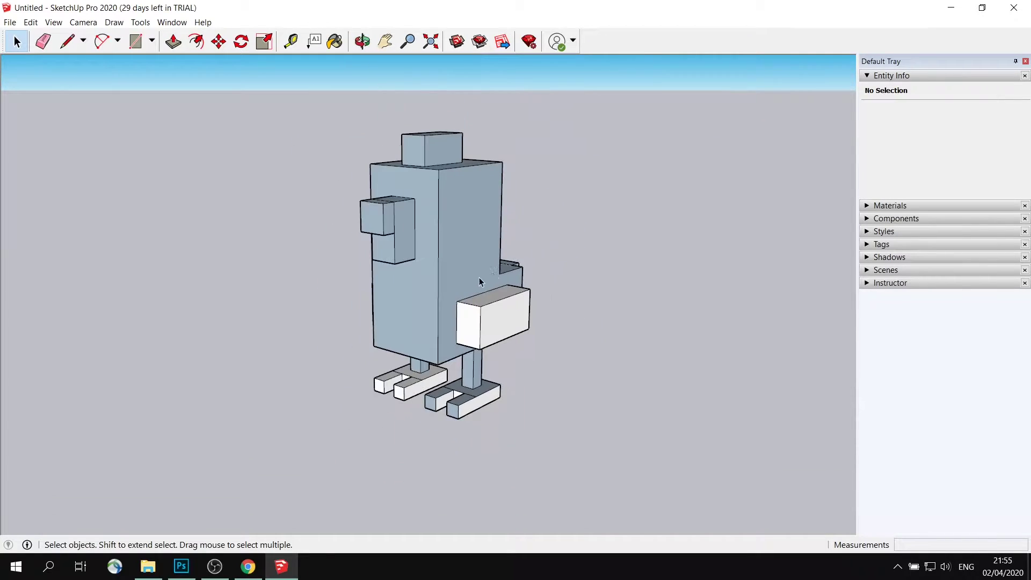
middle_drag(479, 277, 473, 299)
scroll(466, 319, up, 2)
middle_drag(441, 250, 418, 263)
middle_drag(482, 294, 508, 354)
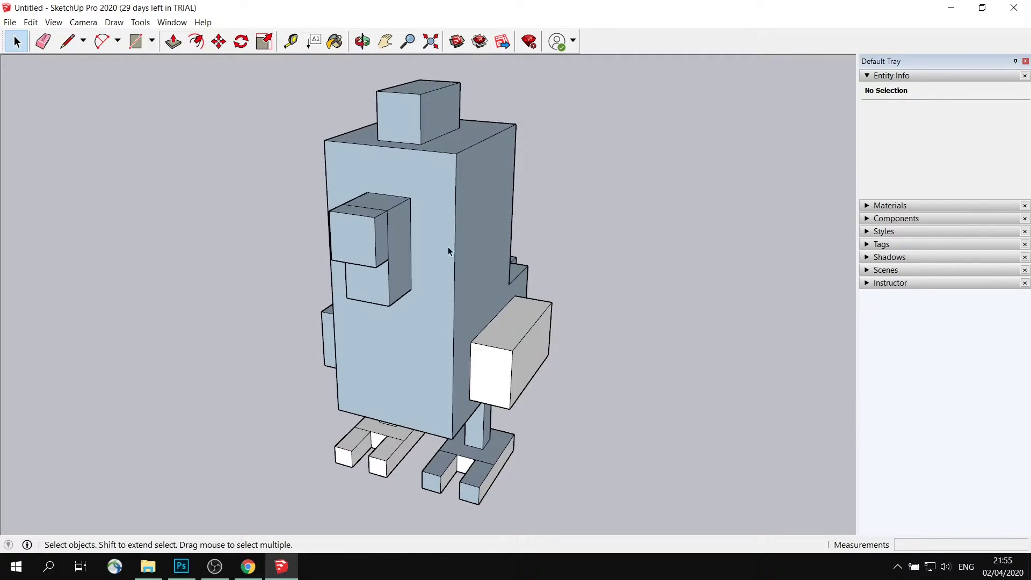
middle_drag(394, 272, 486, 305)
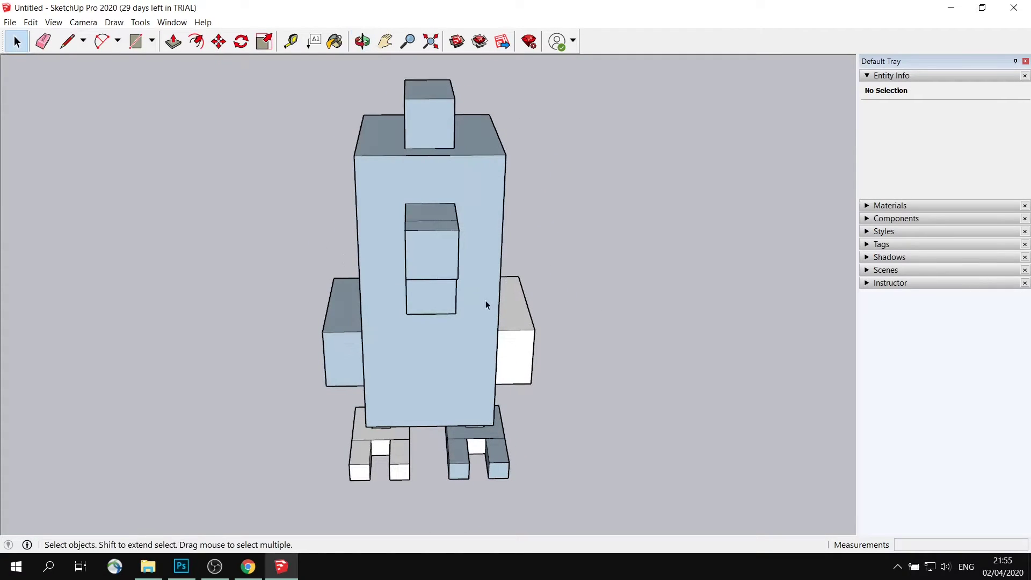
middle_drag(371, 231, 362, 327)
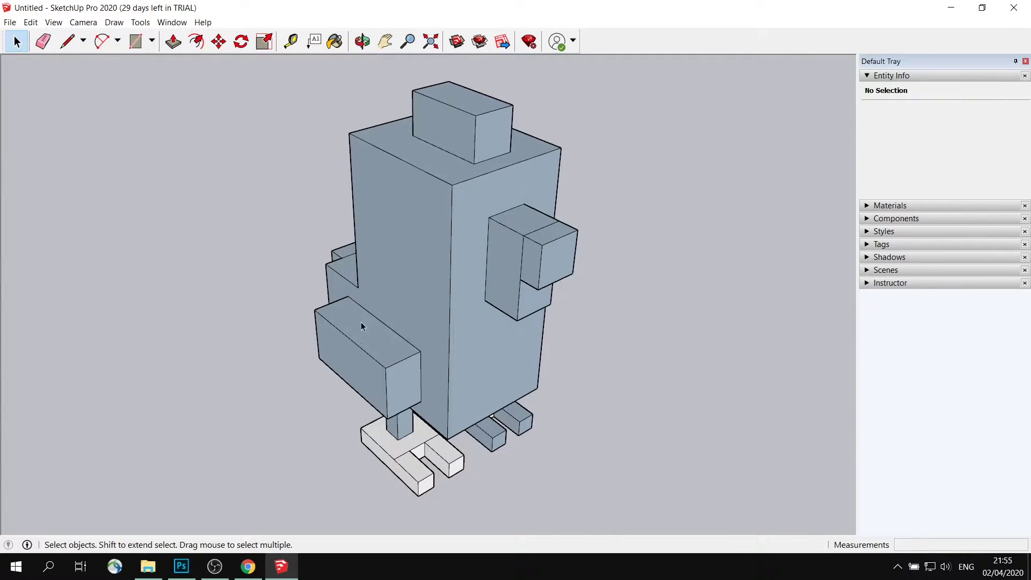
middle_drag(440, 315, 390, 308)
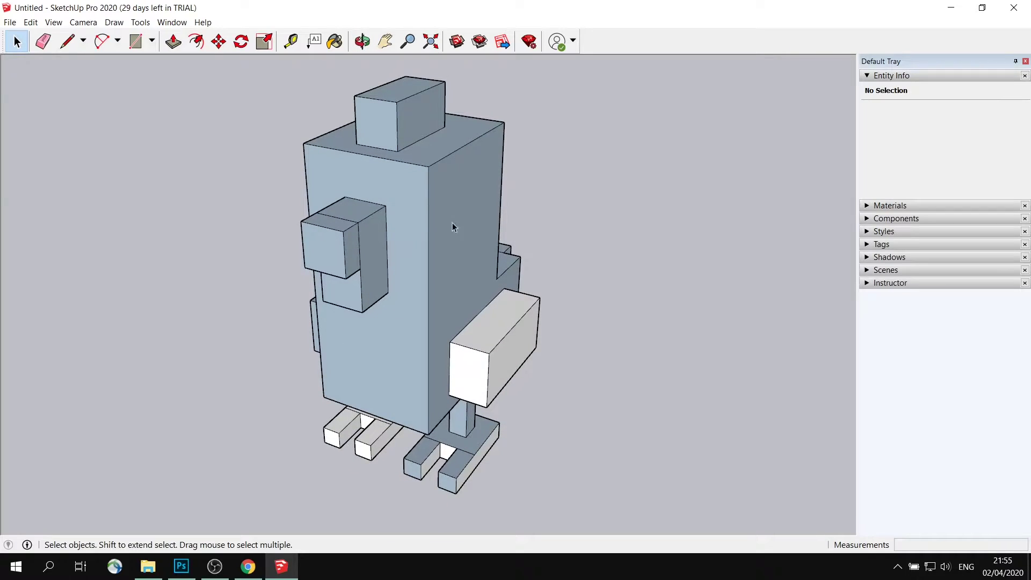
middle_drag(321, 295, 510, 321)
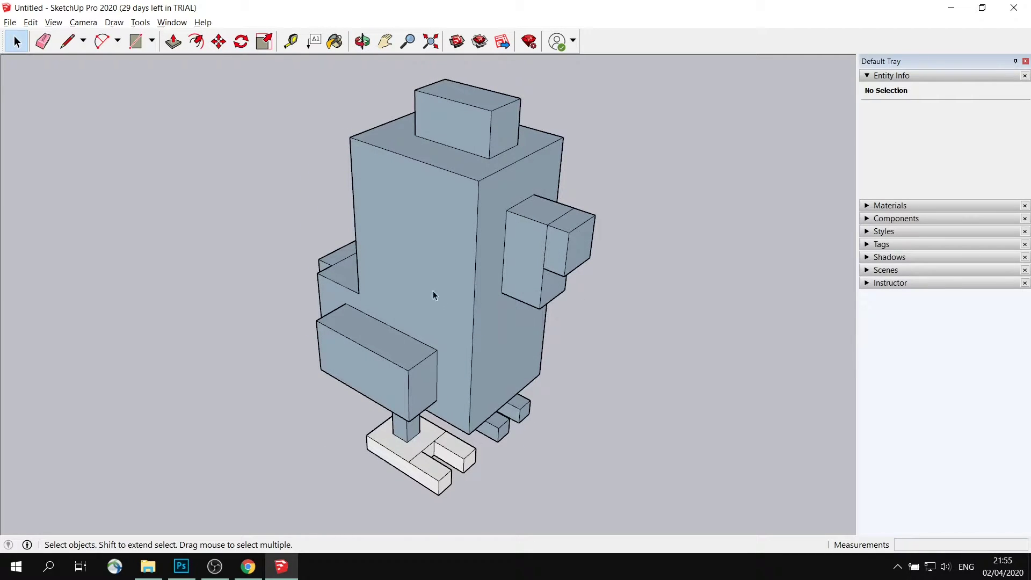
middle_drag(509, 273, 401, 254)
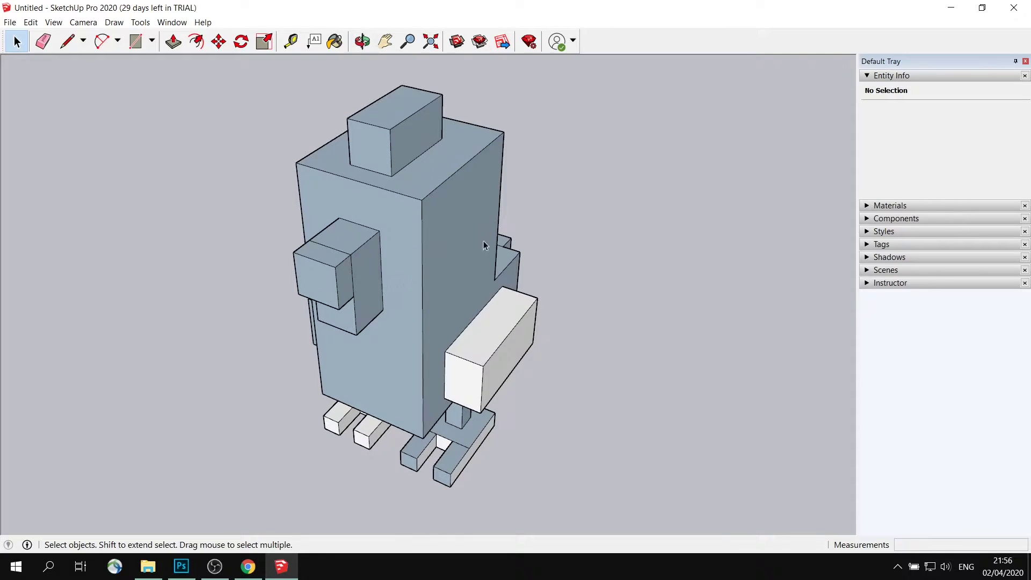
click(467, 243)
middle_drag(375, 288, 320, 260)
middle_drag(433, 263, 399, 210)
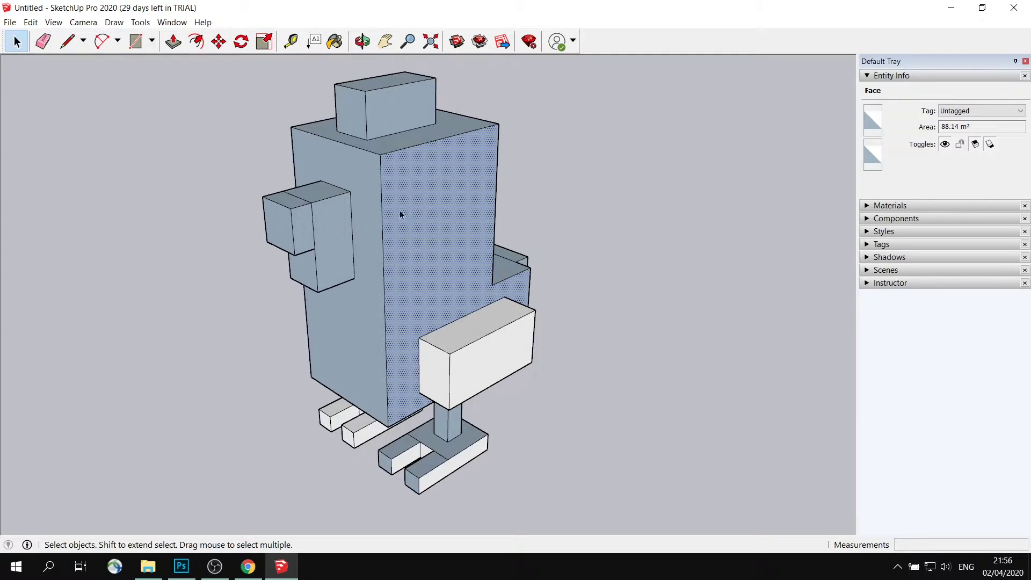
Select the blue body, beak-side, comb-front and head-top faces and apply Reverse Faces.
shift+click(370, 285)
shift+click(338, 243)
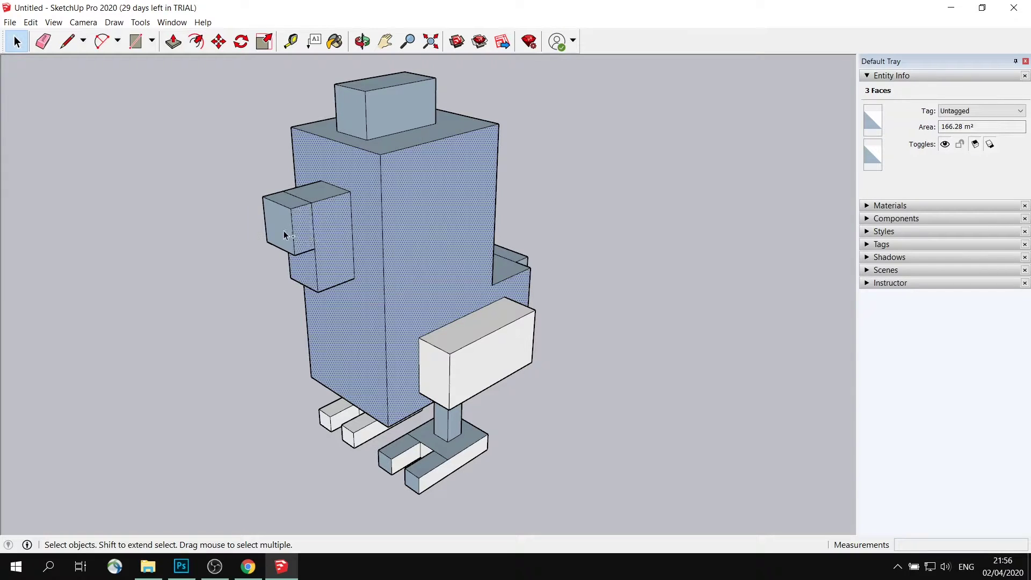
middle_drag(379, 171, 400, 168)
shift+click(397, 161)
shift+click(392, 132)
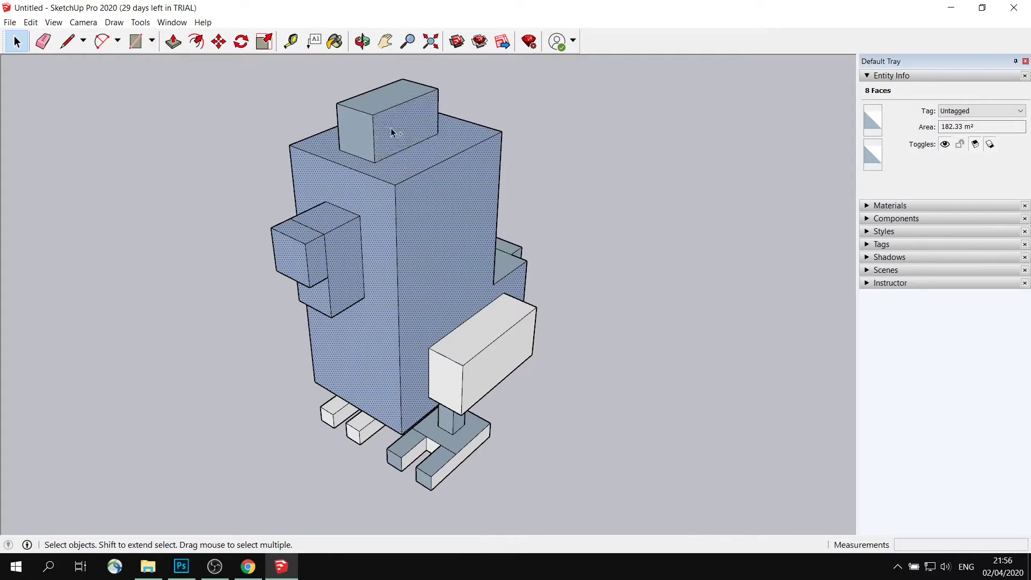
shift+click(382, 104)
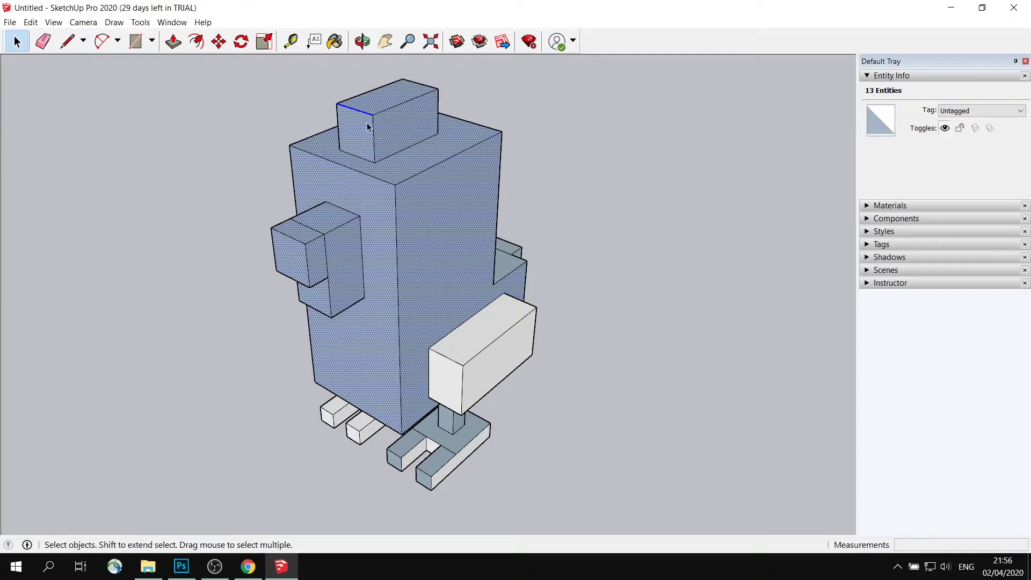
right_click(432, 224)
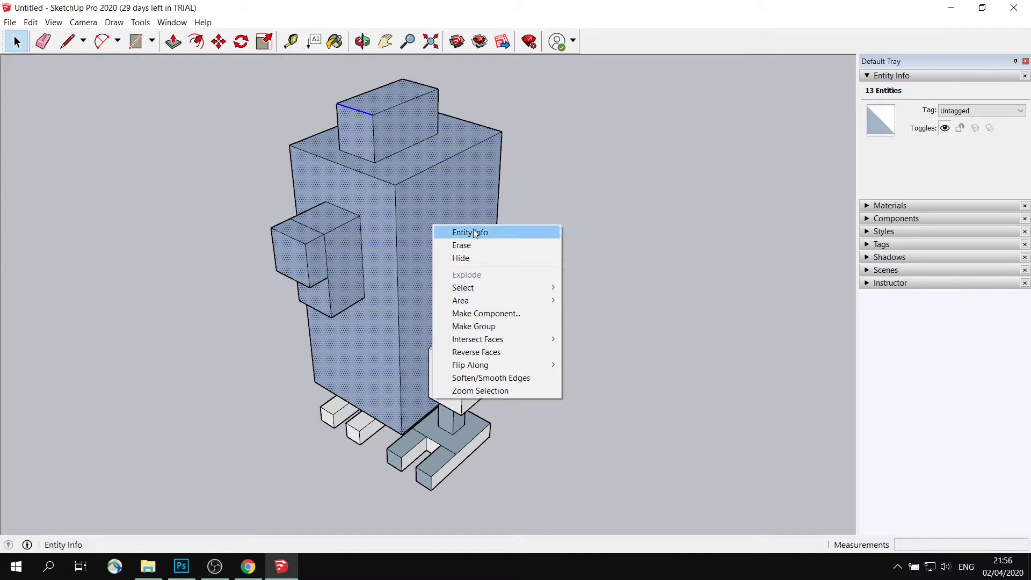
mouse_move(527, 291)
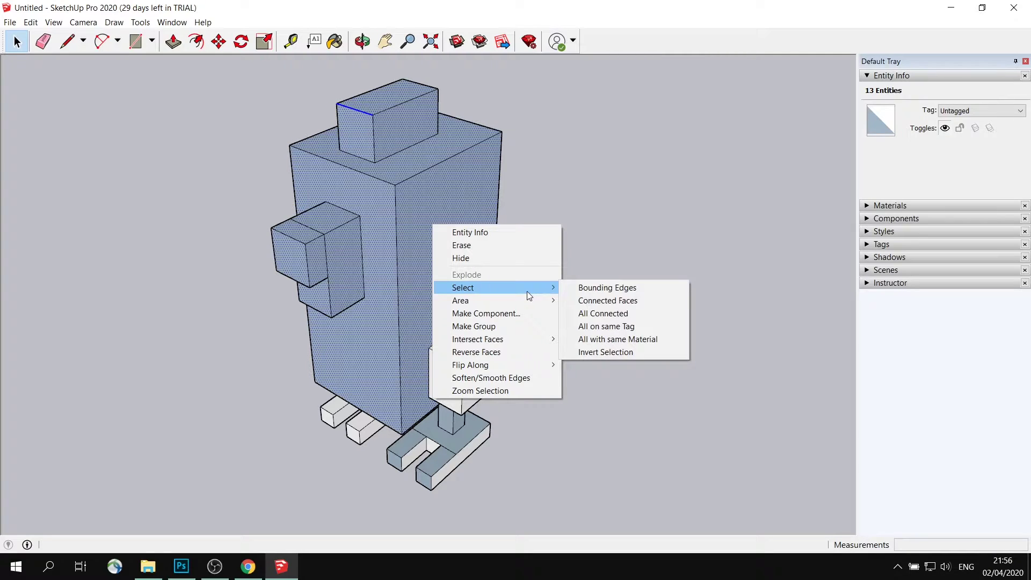
mouse_move(527, 335)
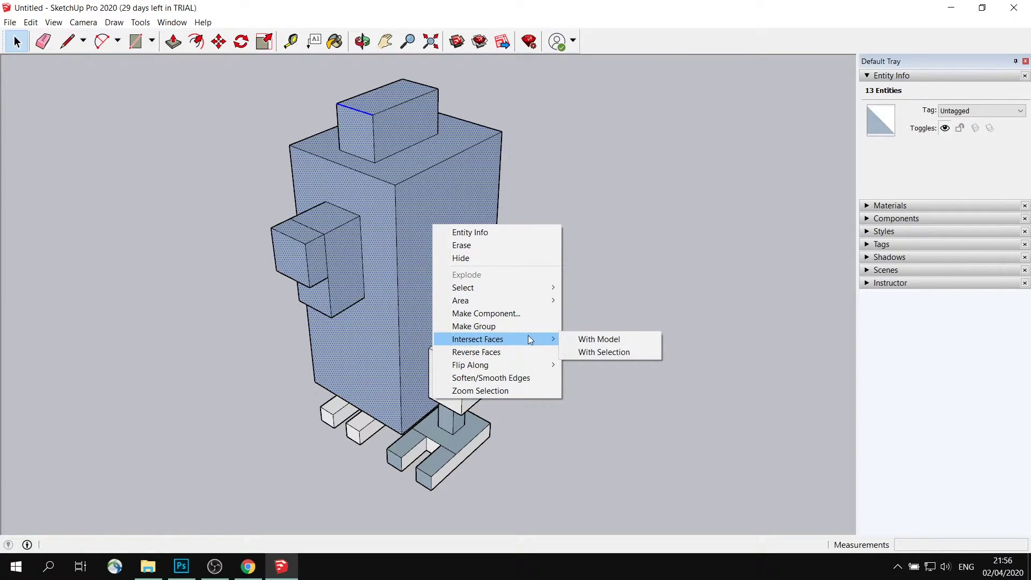
click(525, 350)
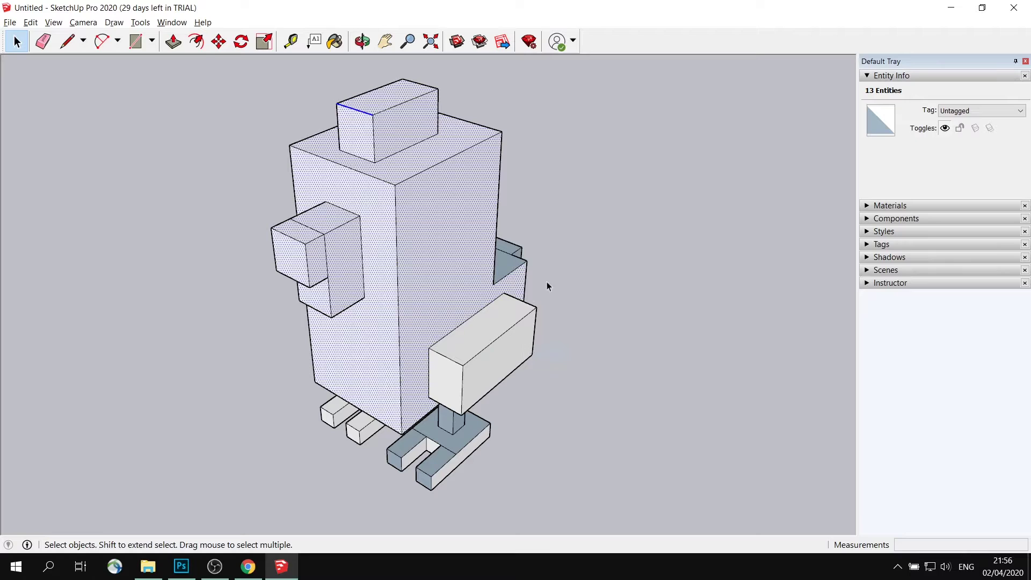
middle_drag(548, 288, 459, 273)
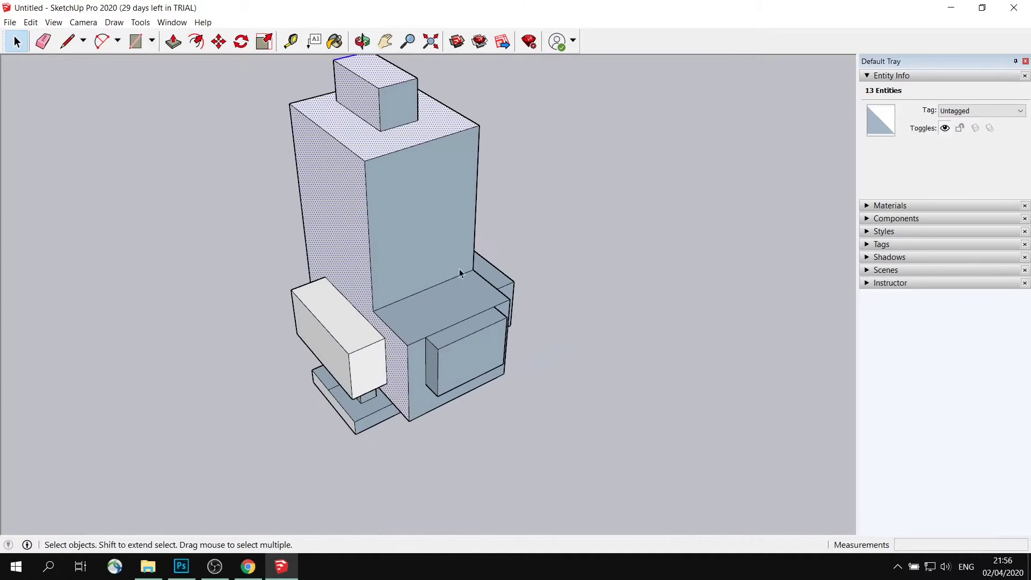
Select the blue front, ledge, side and recessed faces and reverse them from the right-click menu.
click(489, 230)
click(431, 220)
shift+click(424, 316)
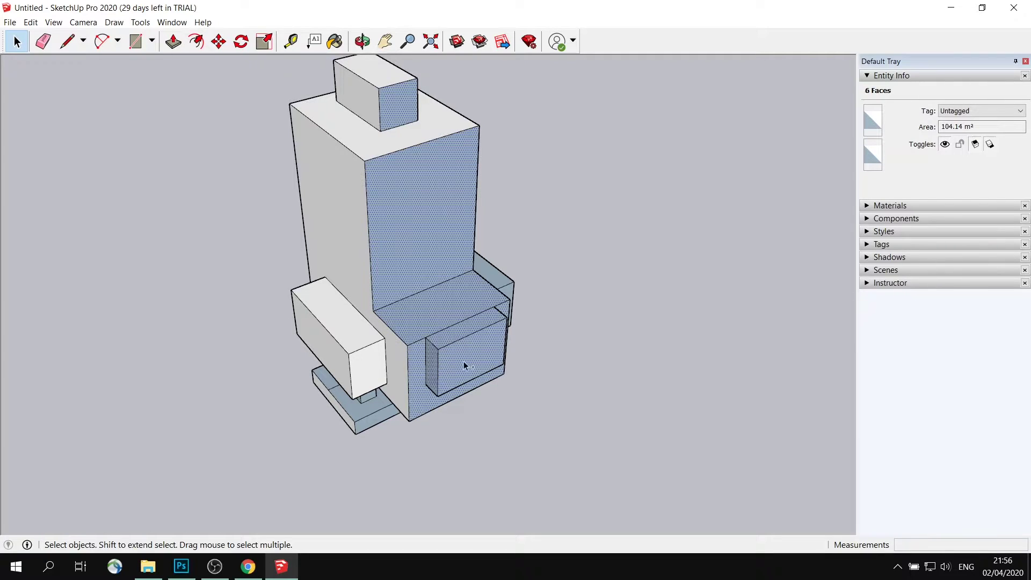
middle_drag(465, 365, 463, 288)
shift+click(465, 291)
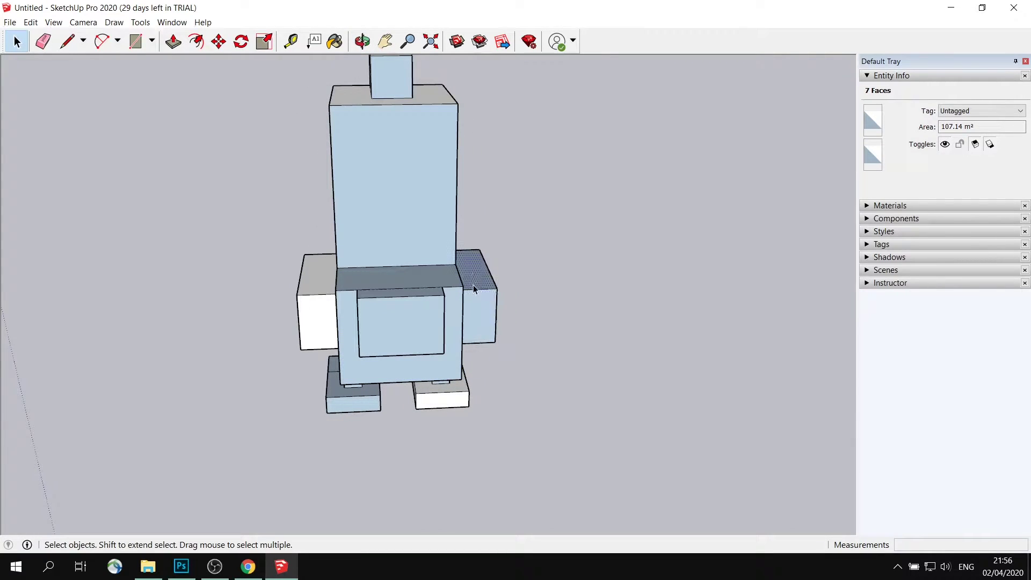
shift+click(457, 323)
shift+click(421, 329)
shift+click(421, 283)
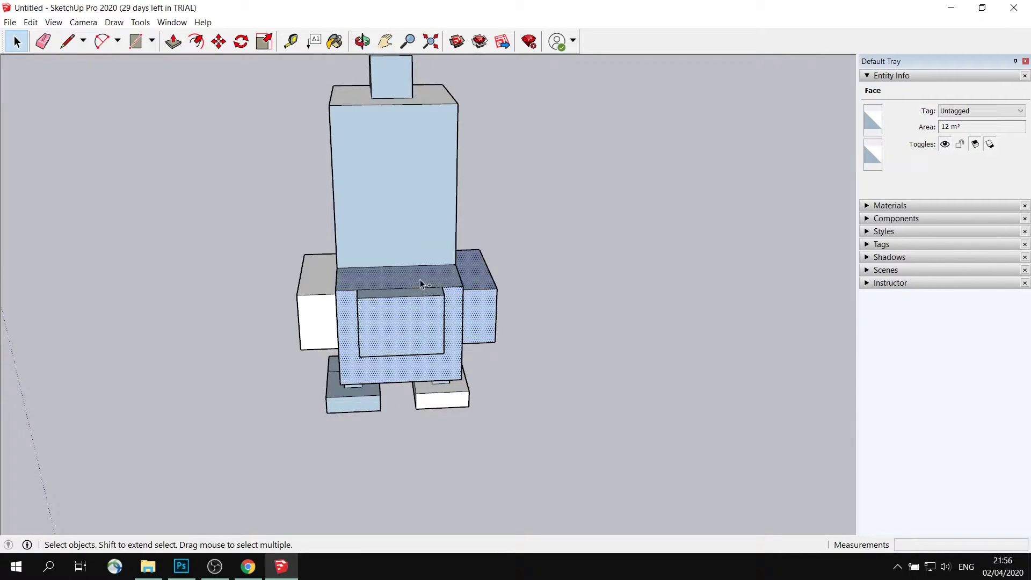
shift+click(418, 213)
right_click(407, 152)
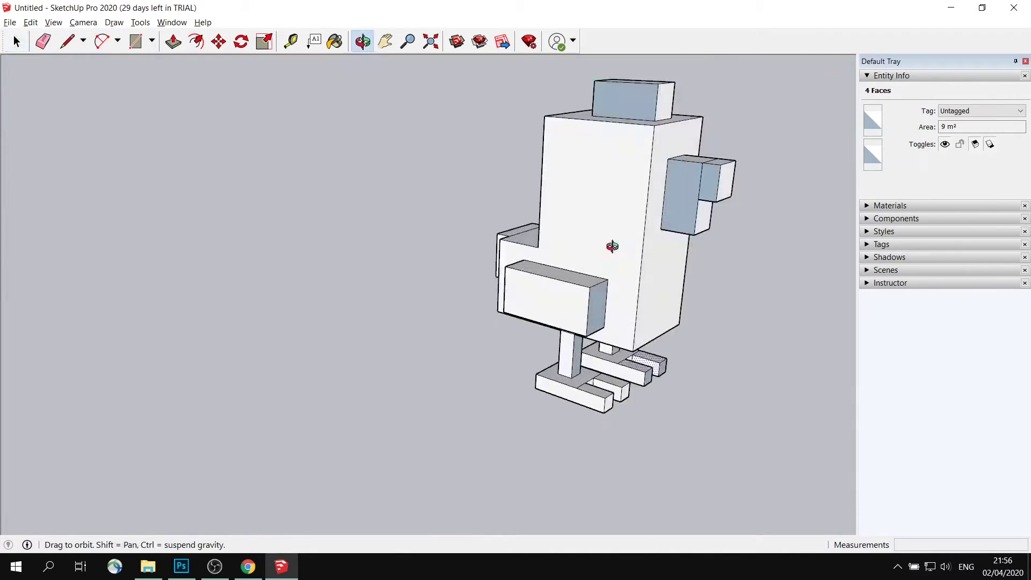
middle_drag(612, 246, 675, 206)
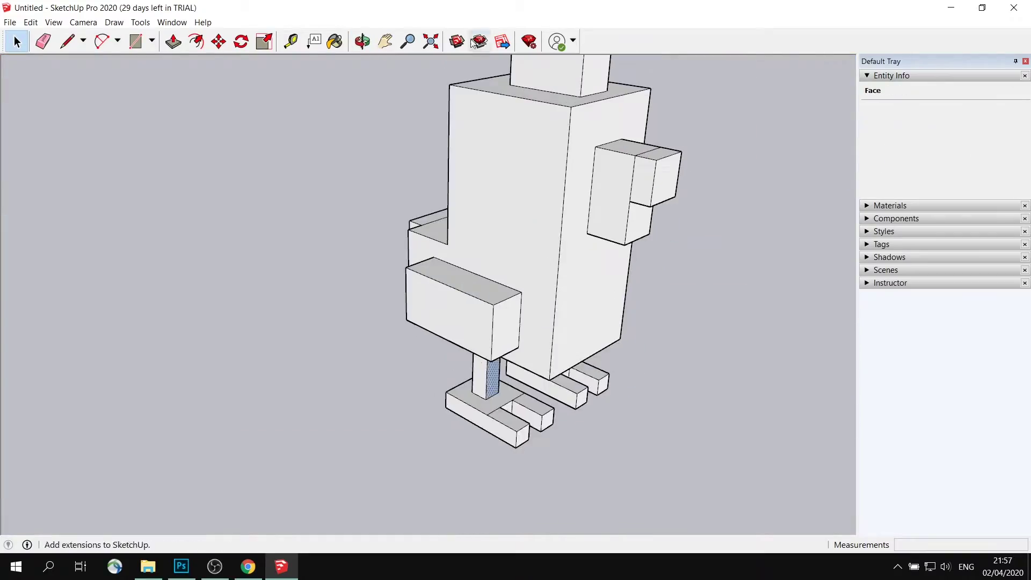
middle_drag(591, 242, 609, 281)
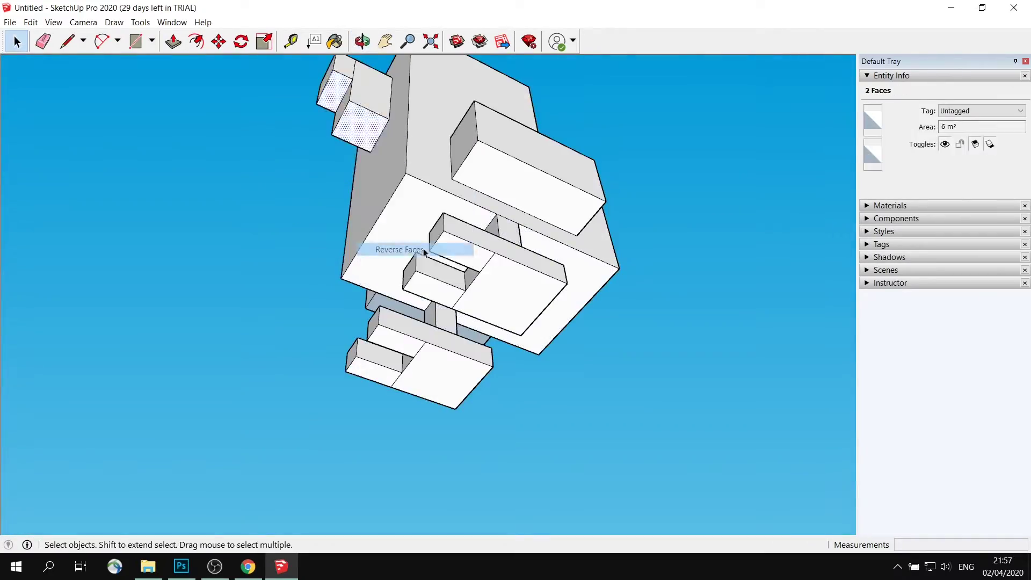
middle_drag(402, 246, 387, 307)
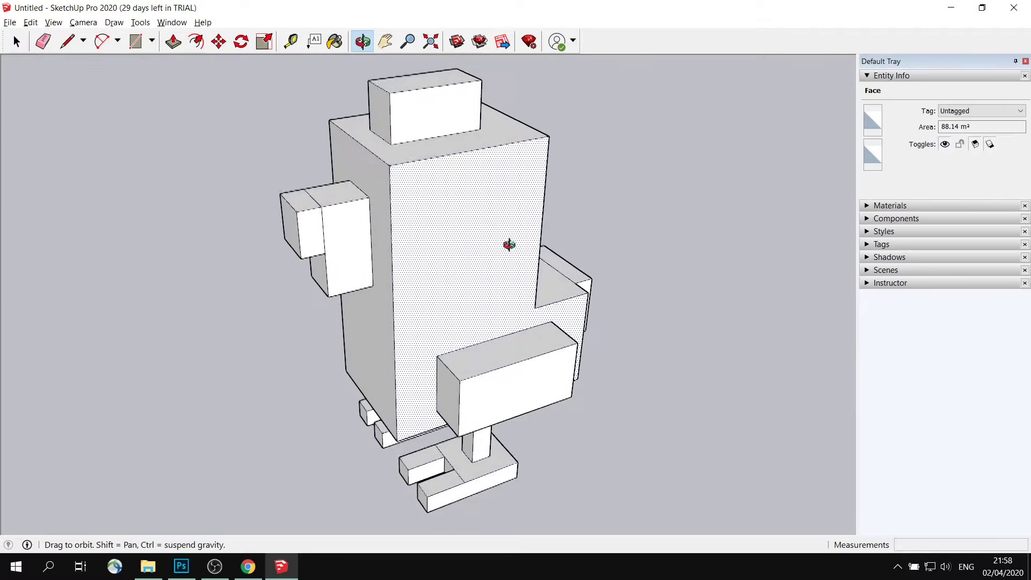
middle_drag(502, 241, 525, 251)
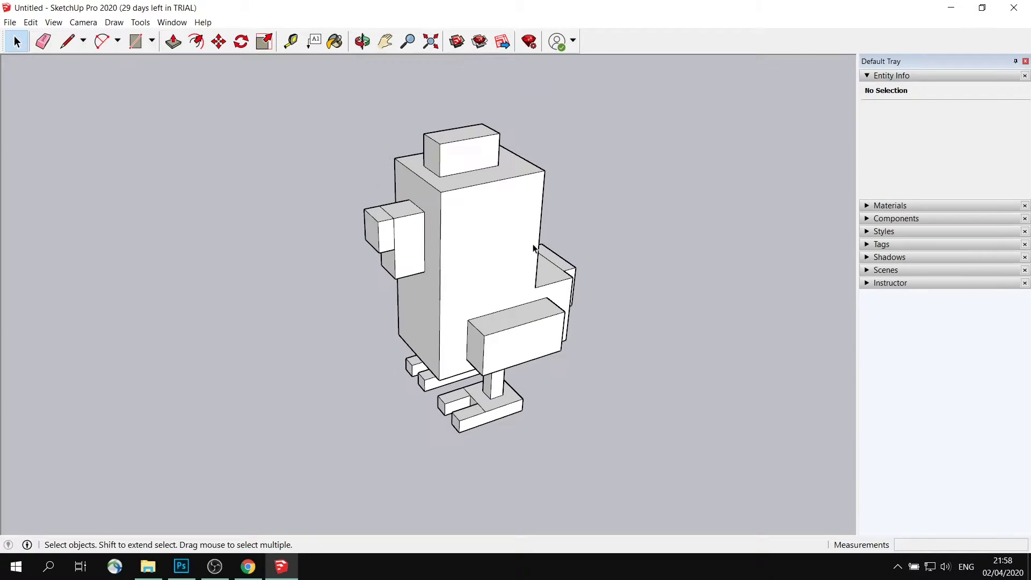
middle_drag(536, 246, 509, 285)
drag(398, 160, 639, 441)
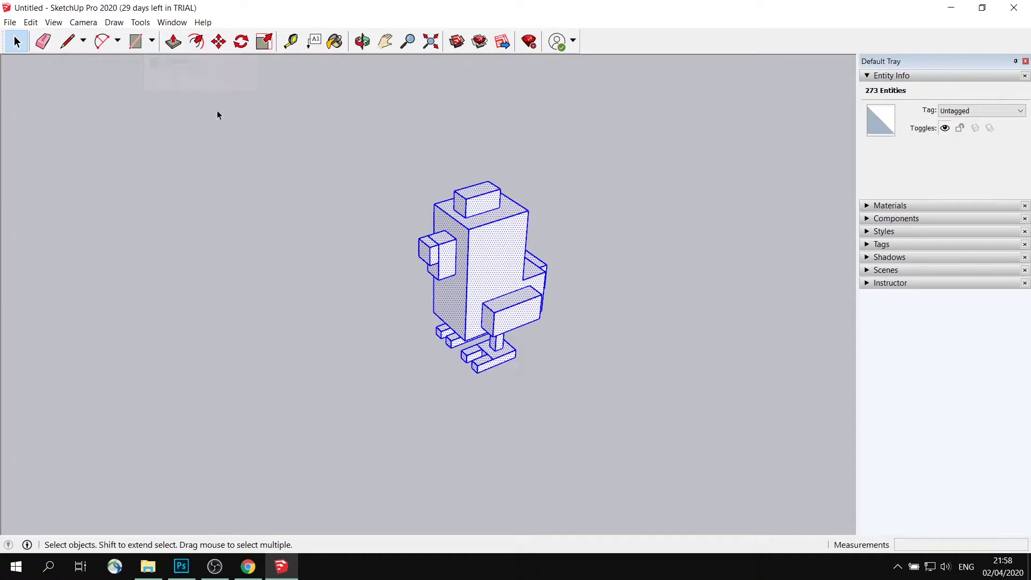
click(559, 304)
scroll(542, 299, up, 2)
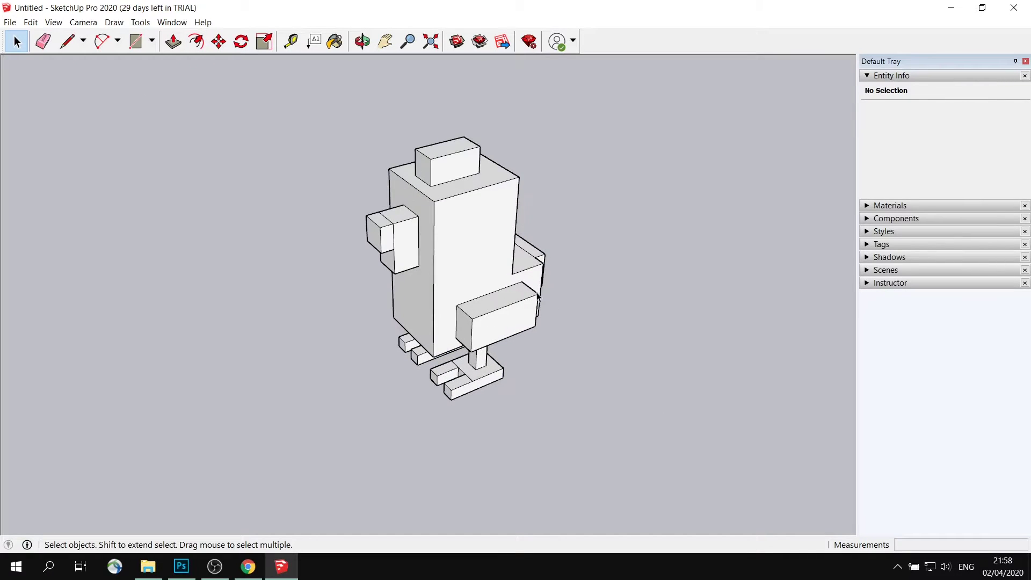
scroll(531, 294, up, 2)
mouse_move(525, 292)
middle_down()
mouse_move(615, 269)
mouse_move(540, 283)
middle_up()
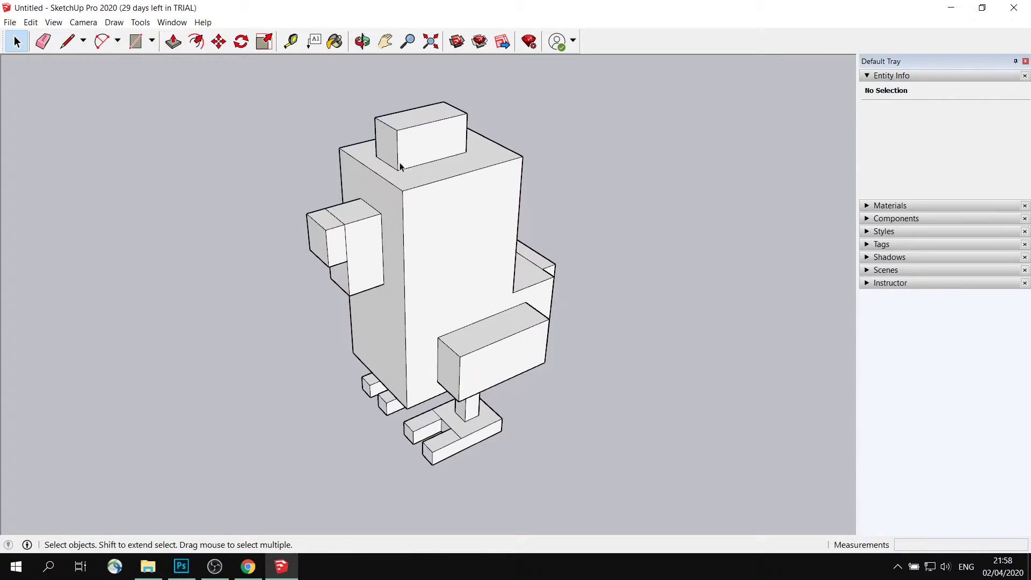
Set View > Face Style to Wireframe and orbit around the chicken's edges.
click(54, 24)
mouse_move(117, 202)
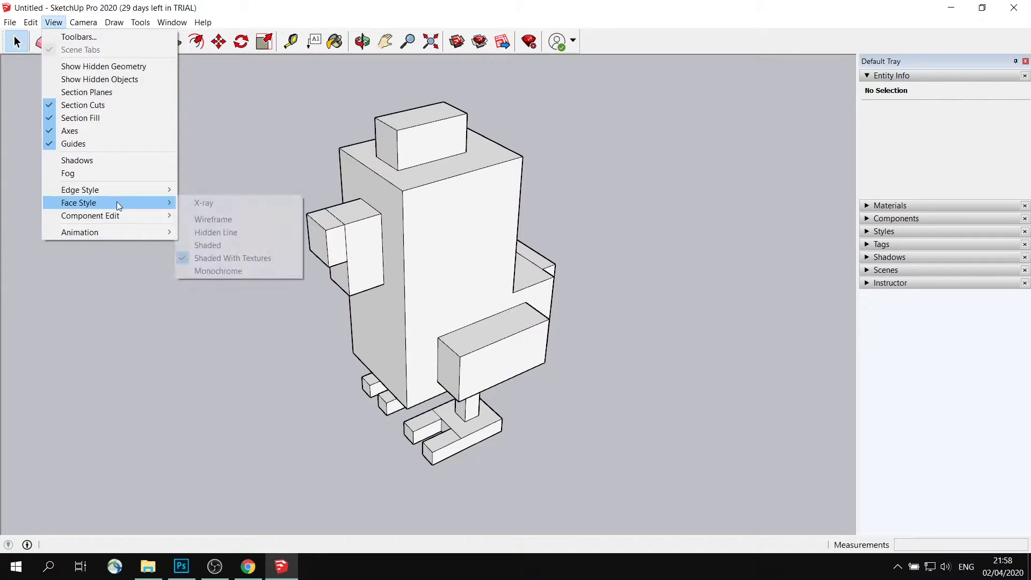
click(230, 221)
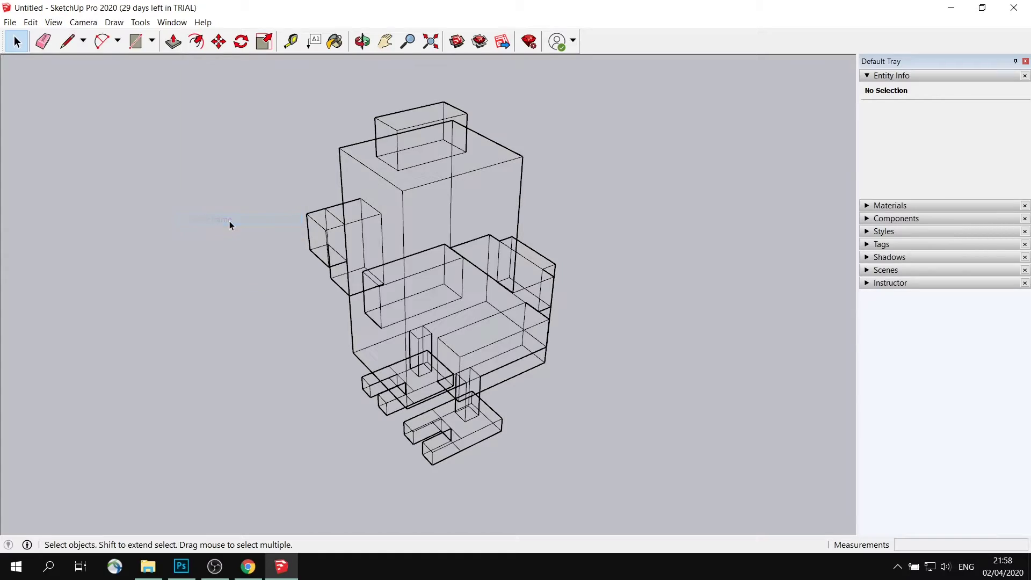
middle_drag(352, 239, 471, 173)
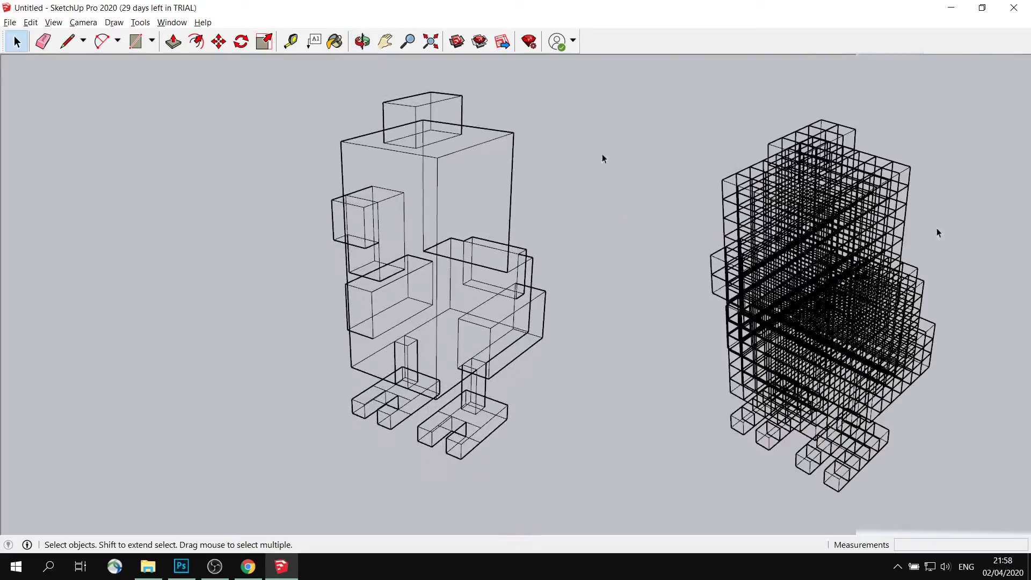
middle_drag(603, 156, 313, 197)
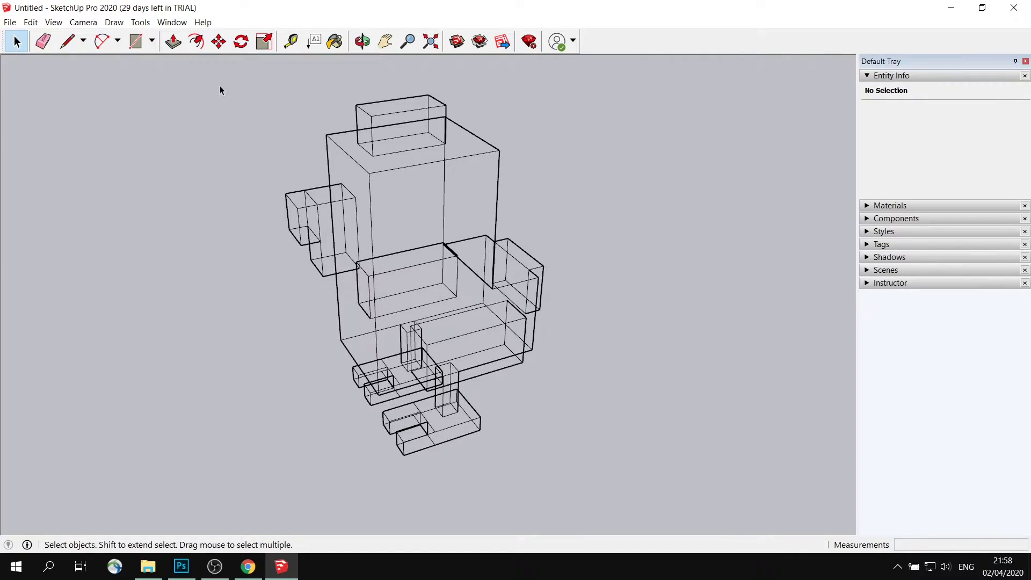
Switch the Face Style back to Shaded With Textures.
click(53, 22)
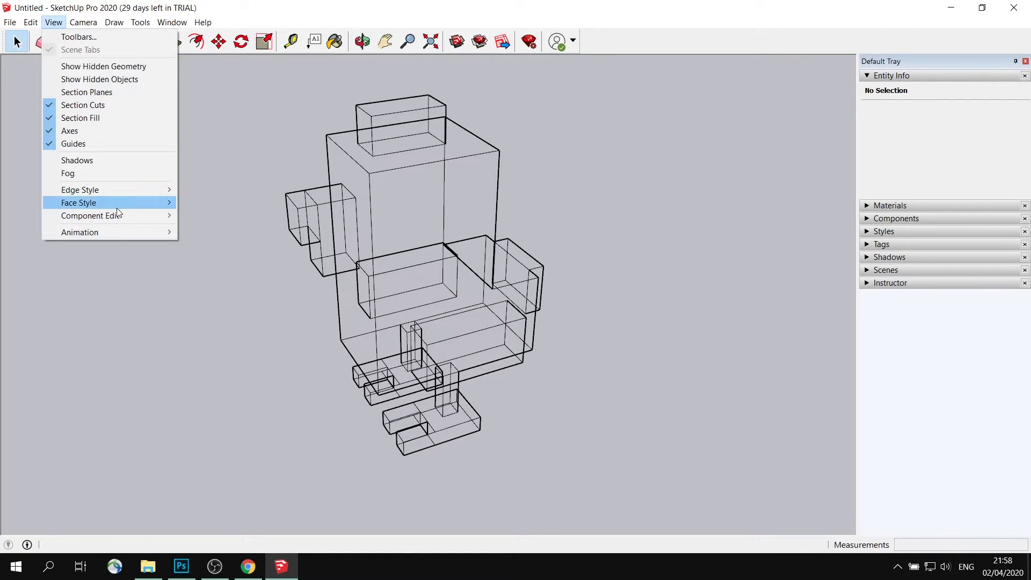
mouse_move(117, 210)
click(232, 258)
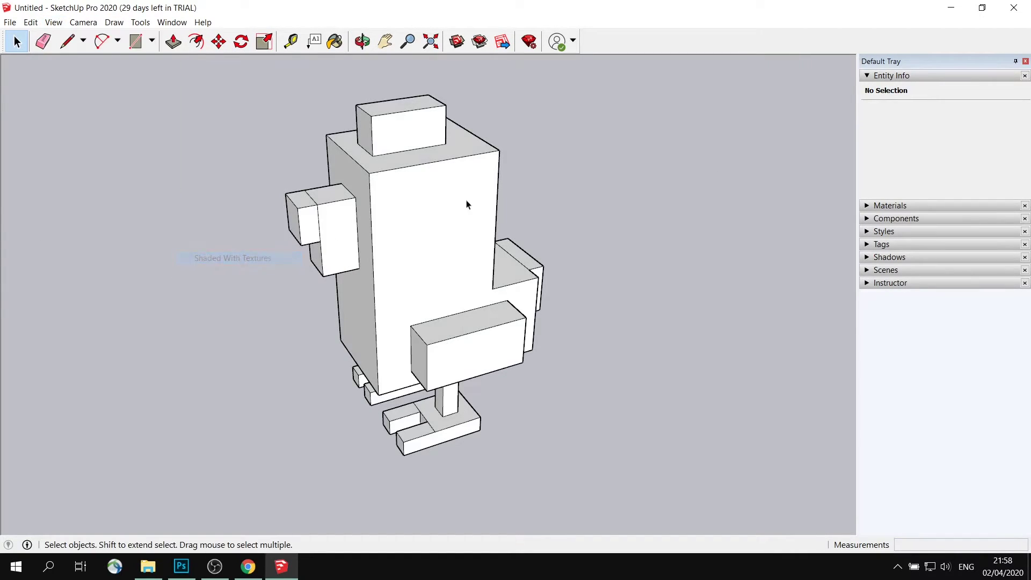
scroll(456, 176, up, 2)
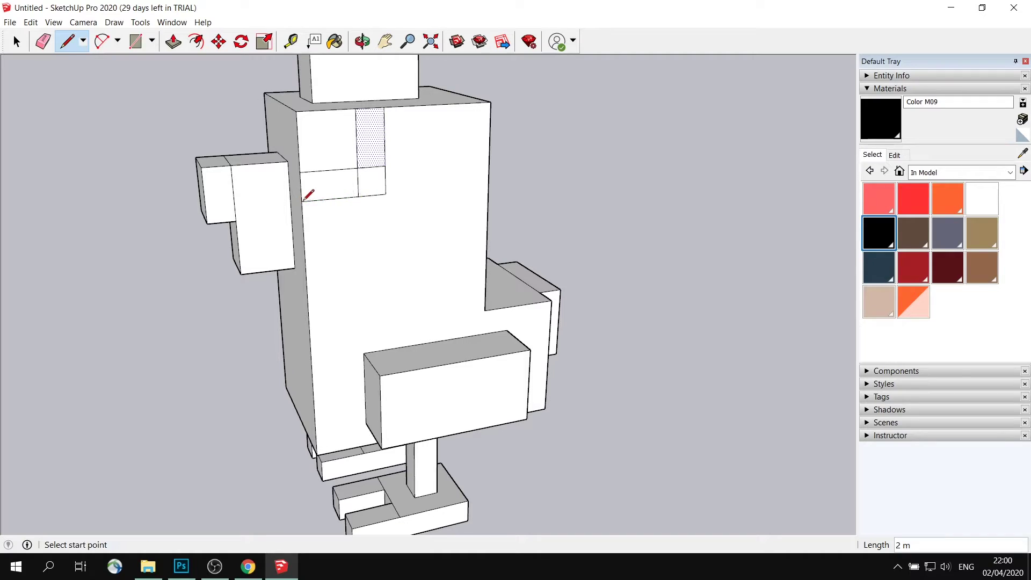
key(space)
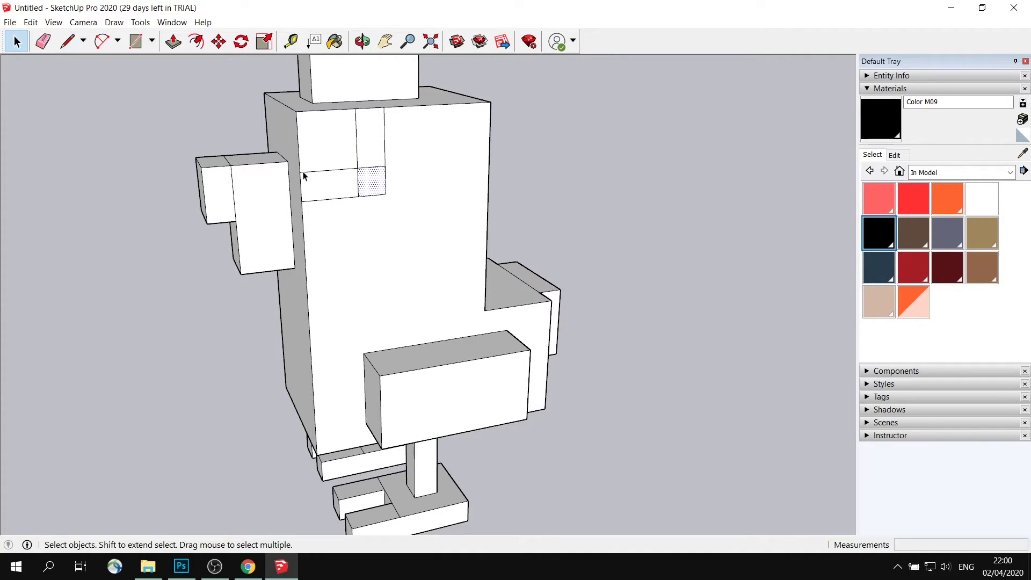
middle_drag(303, 176, 490, 187)
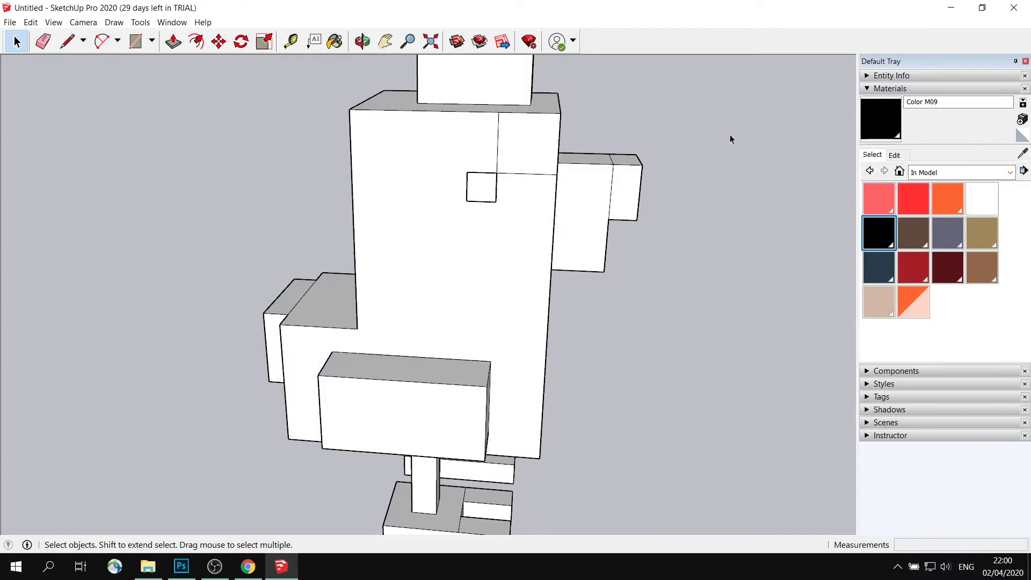
Draw lines outlining a one-cube eye square on the side of the head.
click(67, 41)
click(495, 201)
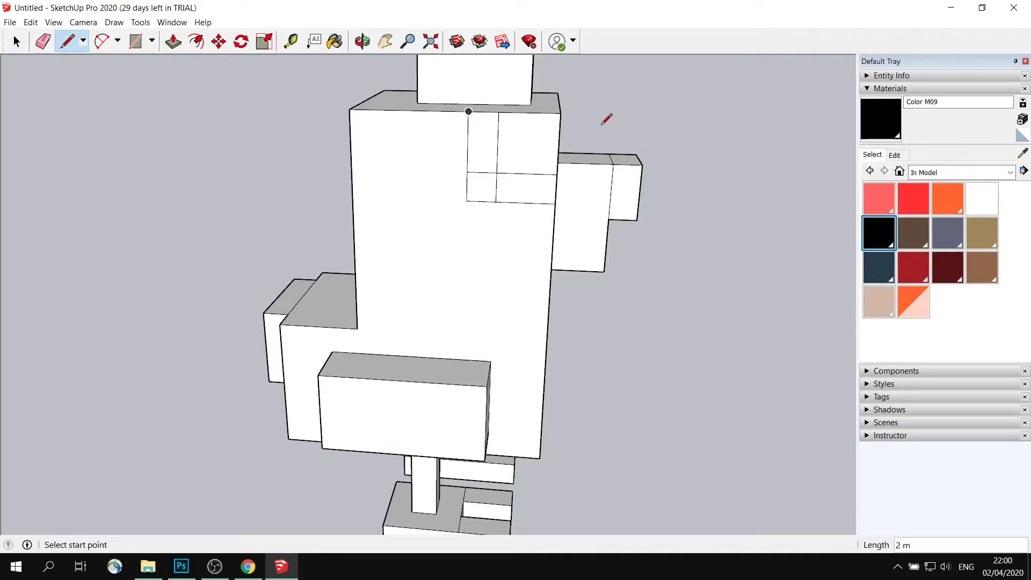
middle_drag(606, 119, 577, 123)
key(space)
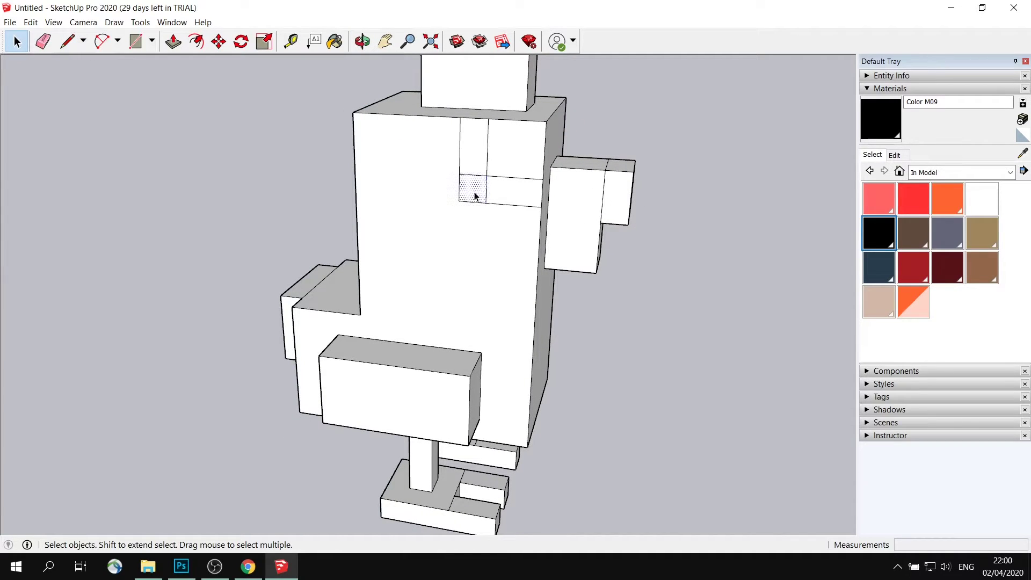
middle_drag(475, 197, 366, 170)
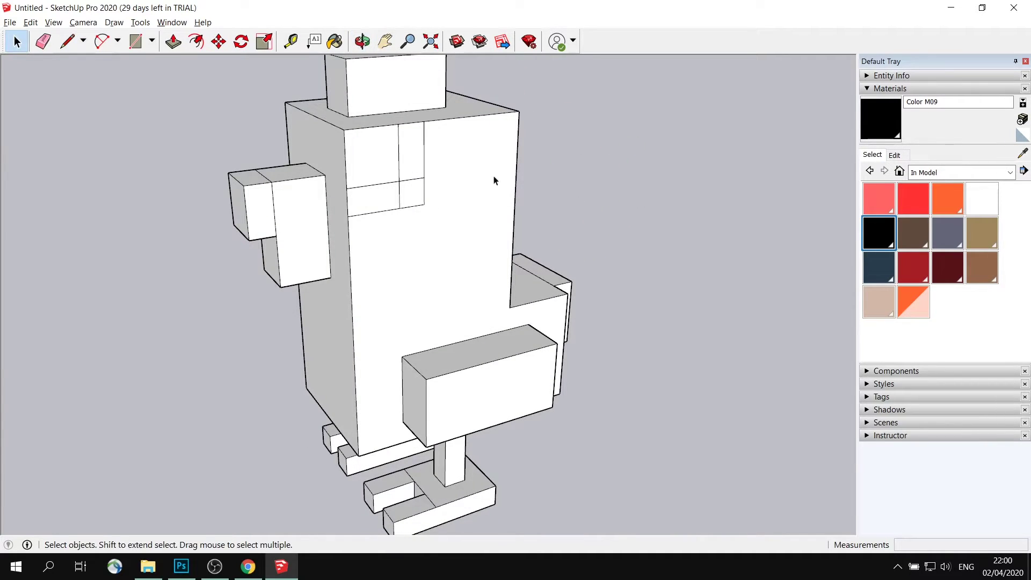
middle_drag(494, 180, 484, 186)
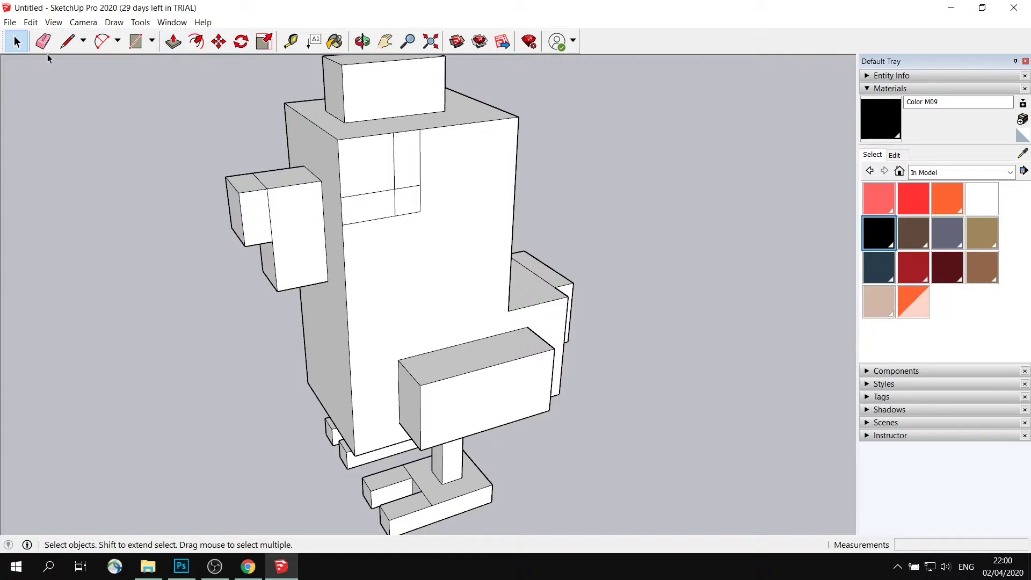
scroll(435, 161, up, 4)
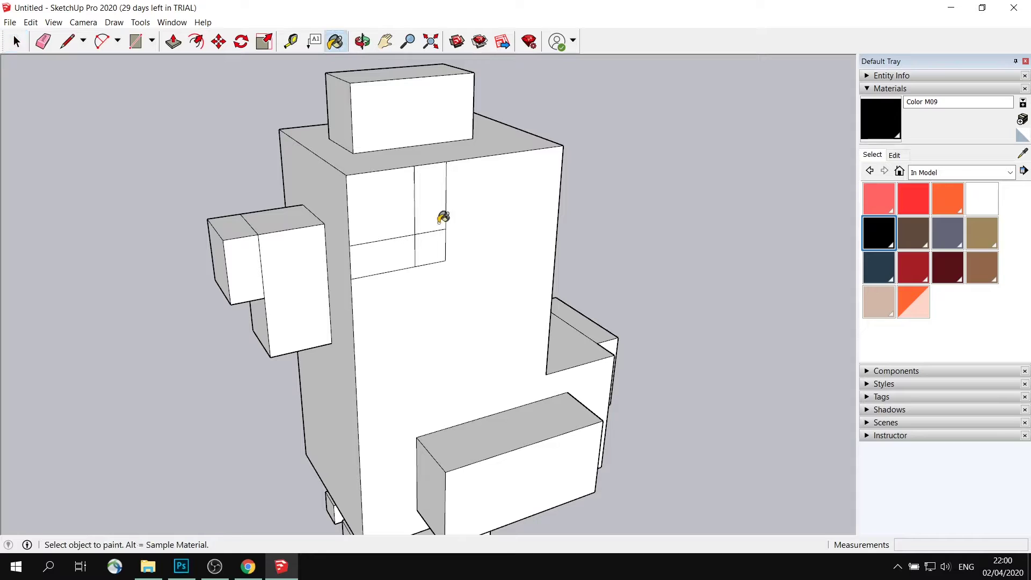
Paint both eye squares black with Color M09.
click(429, 241)
mouse_move(430, 241)
middle_down()
mouse_move(565, 222)
mouse_move(458, 200)
mouse_move(412, 211)
mouse_move(303, 181)
mouse_move(283, 163)
mouse_move(349, 150)
mouse_move(288, 143)
middle_up()
click(453, 221)
scroll(452, 220, down, 5)
Paint the comb on top of the head pink with Color A03.
middle_drag(419, 143, 432, 155)
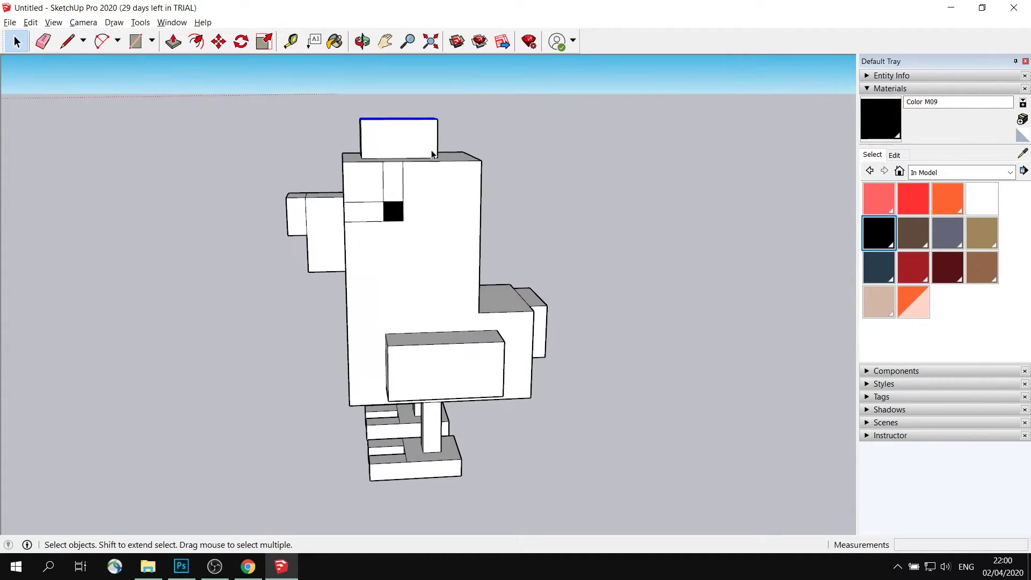
middle_drag(368, 127, 401, 177)
mouse_move(399, 142)
middle_down()
mouse_move(285, 166)
mouse_move(434, 163)
mouse_move(458, 81)
mouse_move(472, 130)
mouse_move(453, 134)
mouse_move(655, 127)
mouse_move(392, 166)
mouse_move(307, 167)
middle_up()
click(894, 200)
click(418, 127)
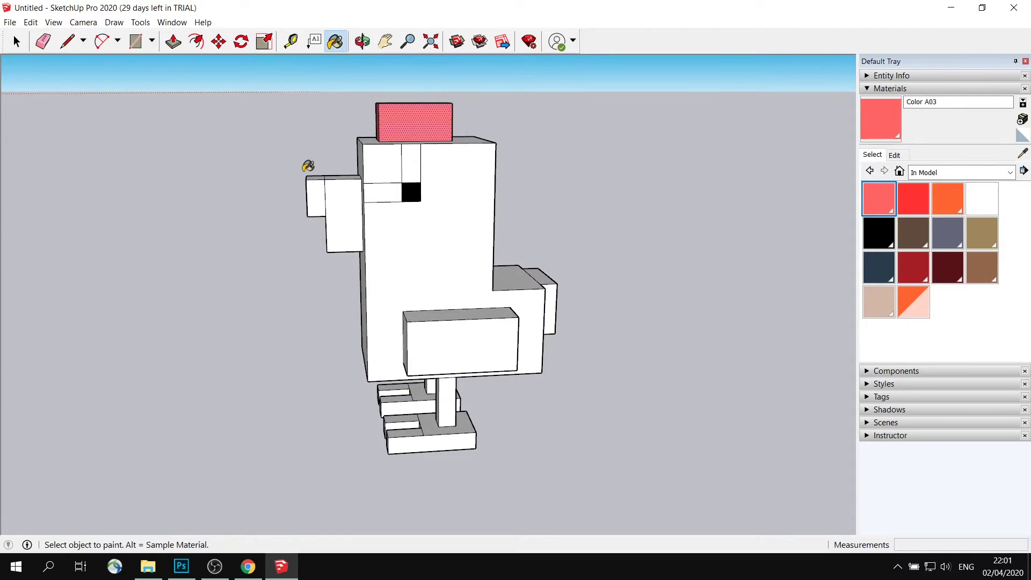
scroll(308, 167, up, 2)
Draw lines across both sides of the beak block to split off its lower part.
key(space)
click(367, 295)
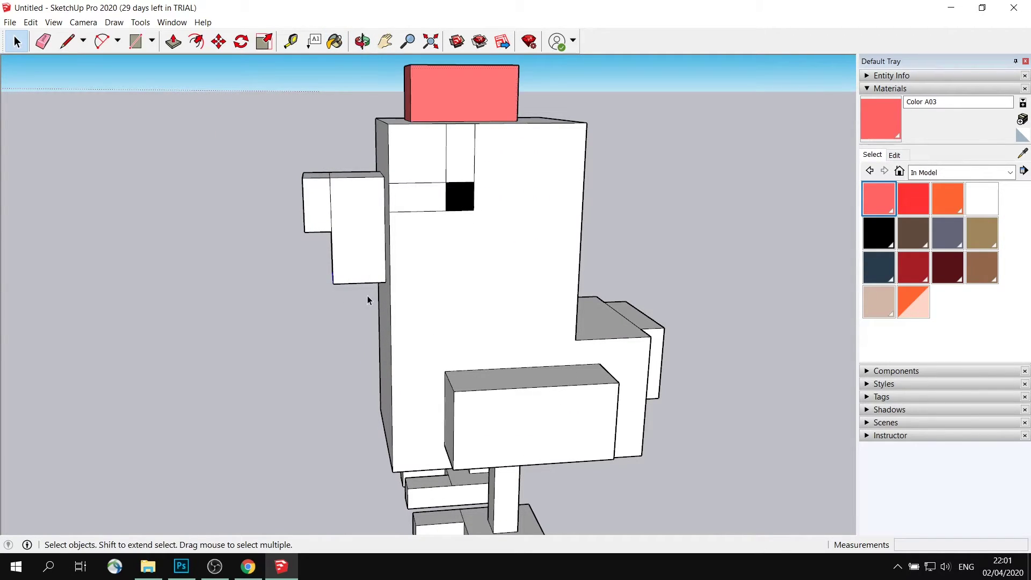
click(352, 253)
middle_drag(346, 253, 410, 223)
scroll(361, 237, up, 2)
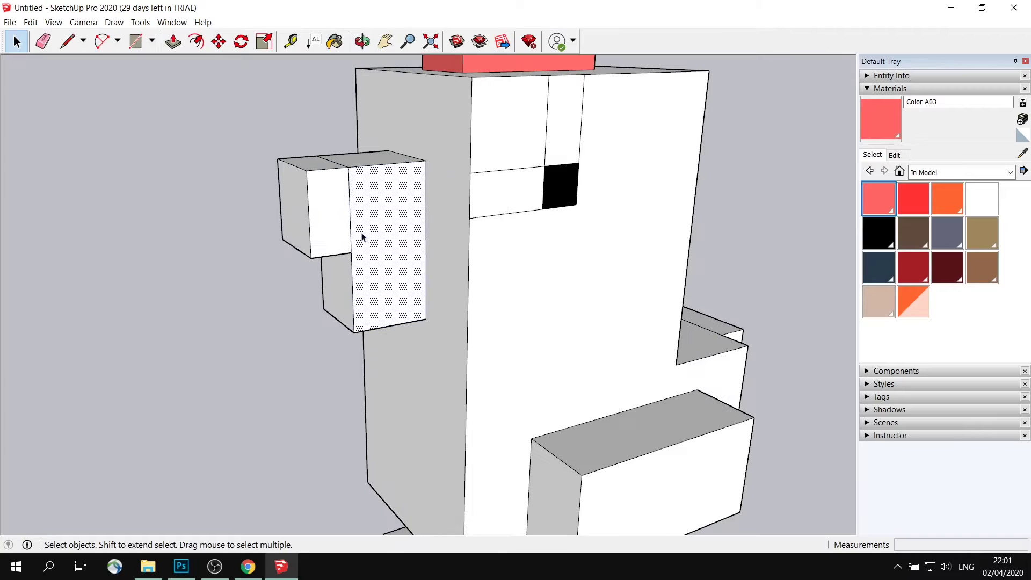
click(71, 46)
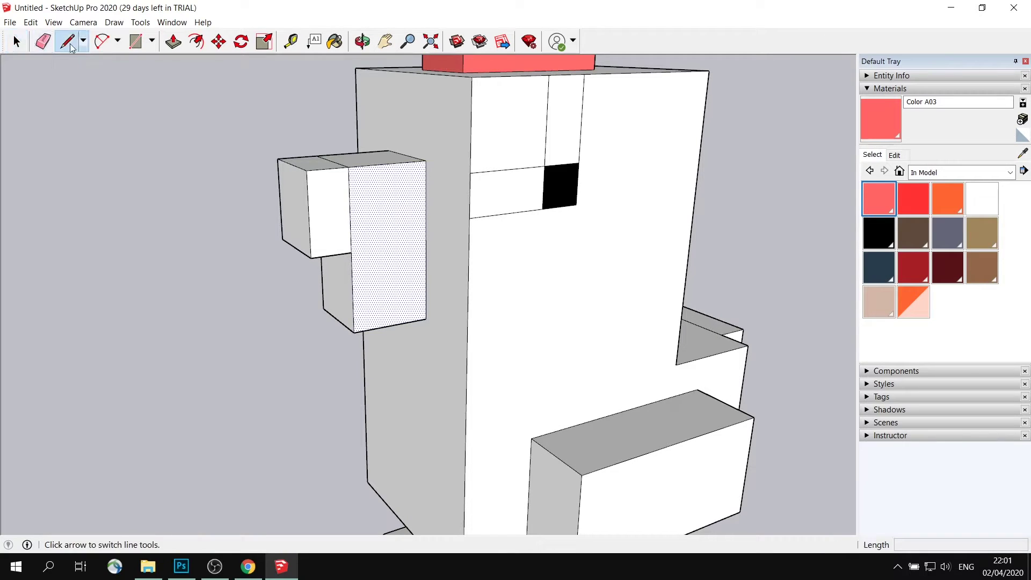
click(351, 252)
click(424, 240)
middle_drag(424, 240, 653, 260)
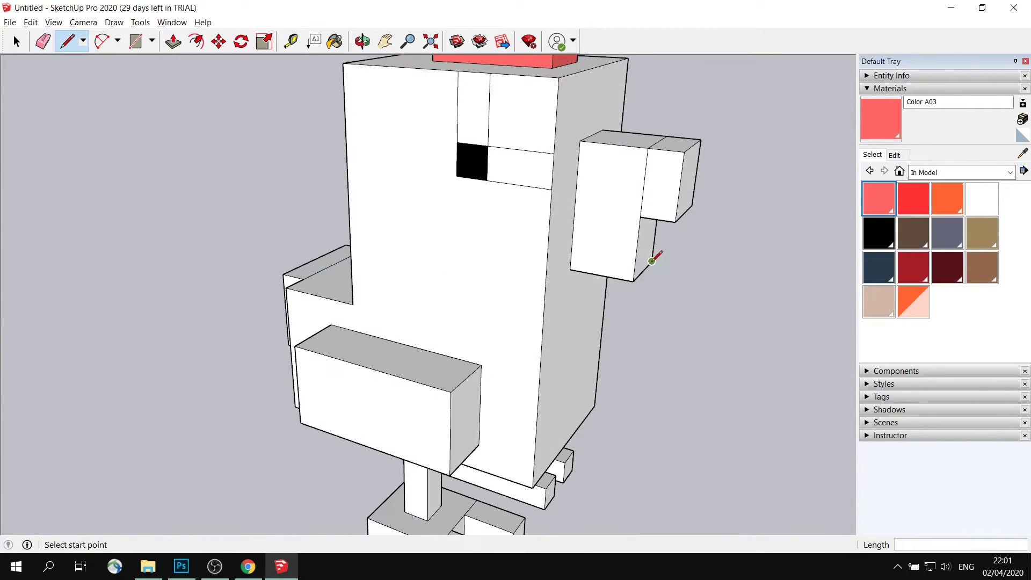
click(575, 207)
middle_drag(720, 201, 264, 187)
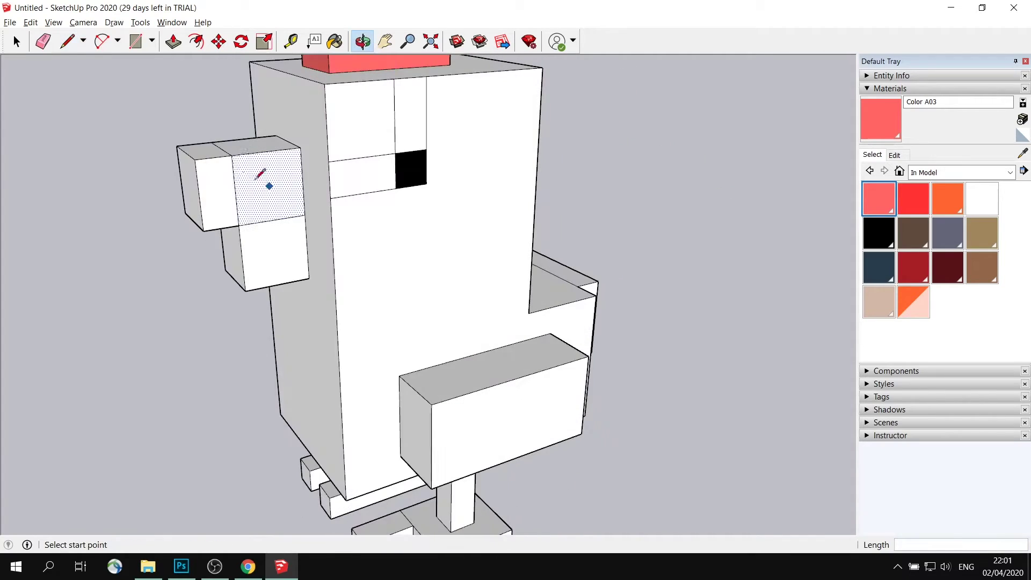
Paint the lower beak face pink with Color A03 as the wattle.
key(space)
click(264, 187)
middle_drag(270, 240, 341, 233)
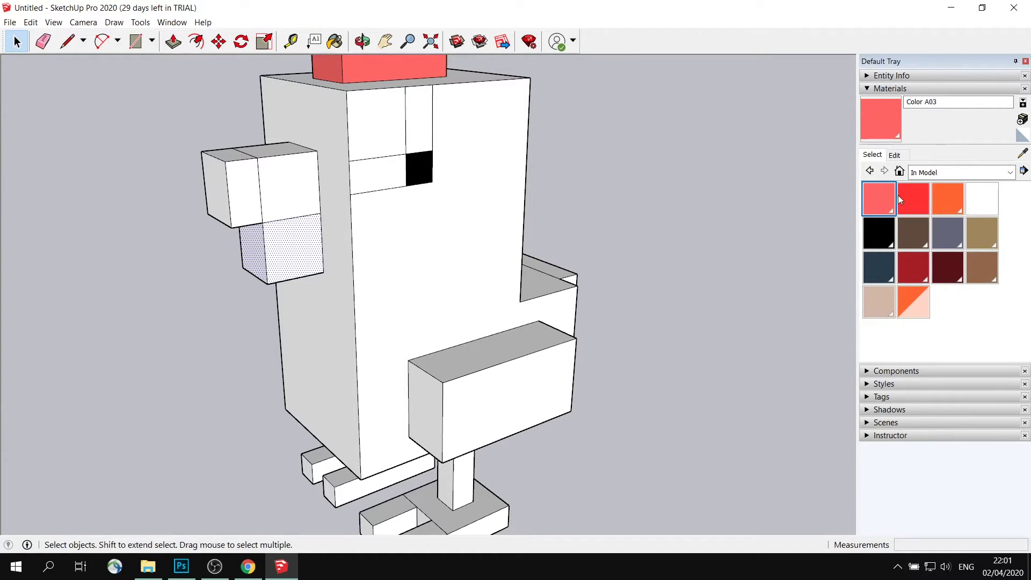
click(335, 41)
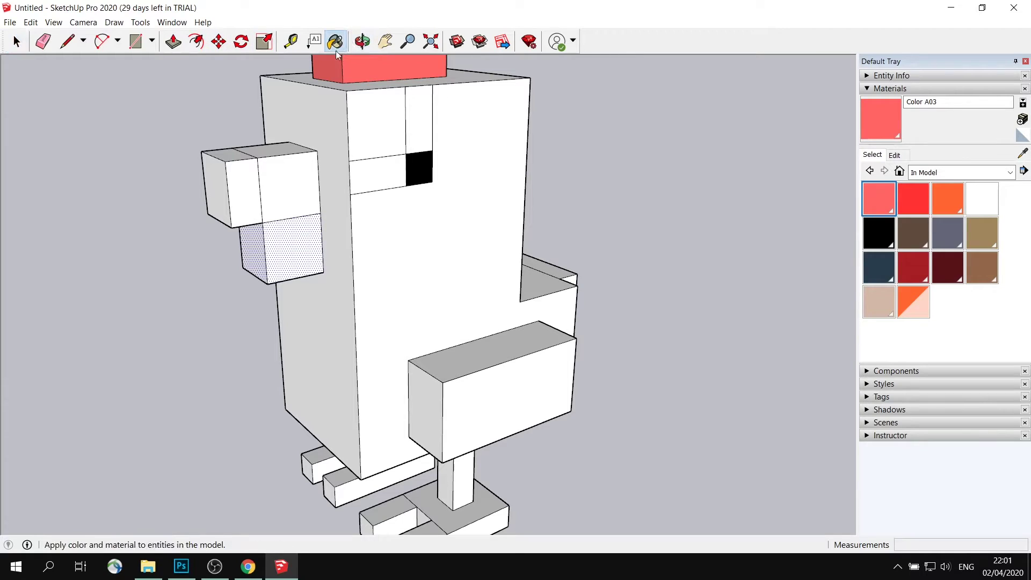
click(306, 233)
Select the upper beak block's top and front faces.
click(19, 43)
middle_drag(269, 171, 188, 125)
click(233, 166)
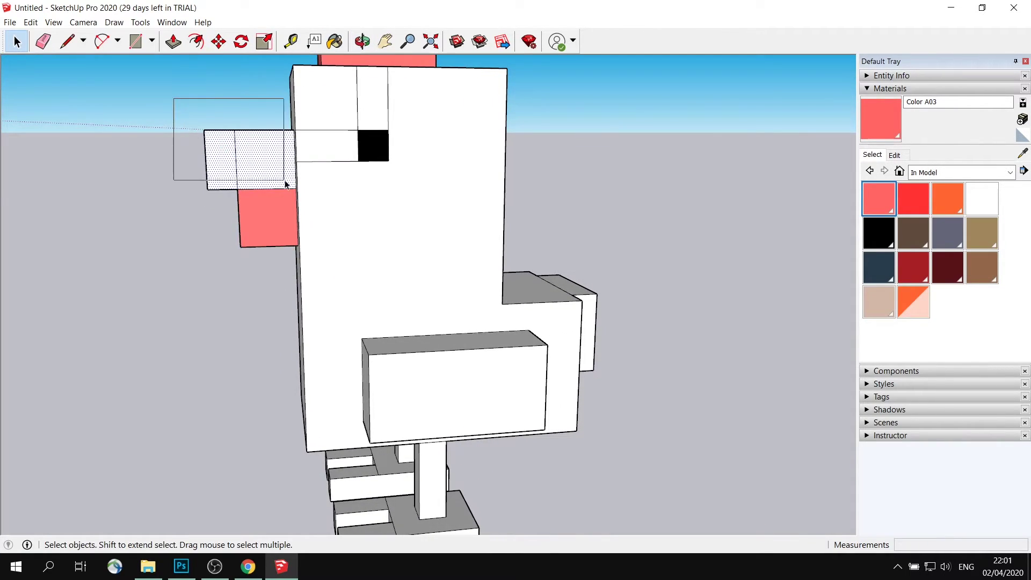
drag(285, 184, 284, 183)
middle_drag(285, 183, 182, 107)
drag(295, 191, 295, 191)
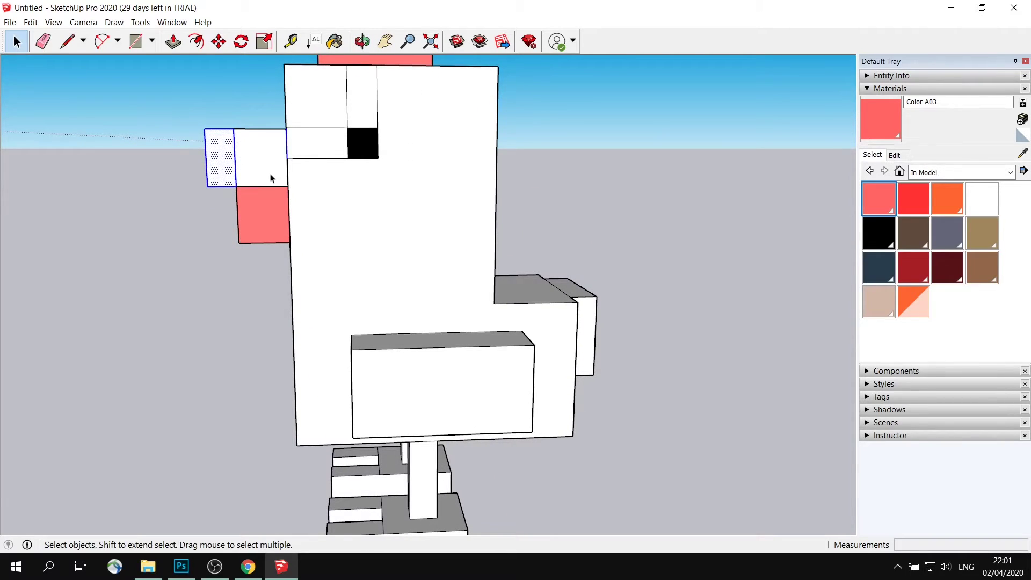
middle_drag(271, 176, 352, 219)
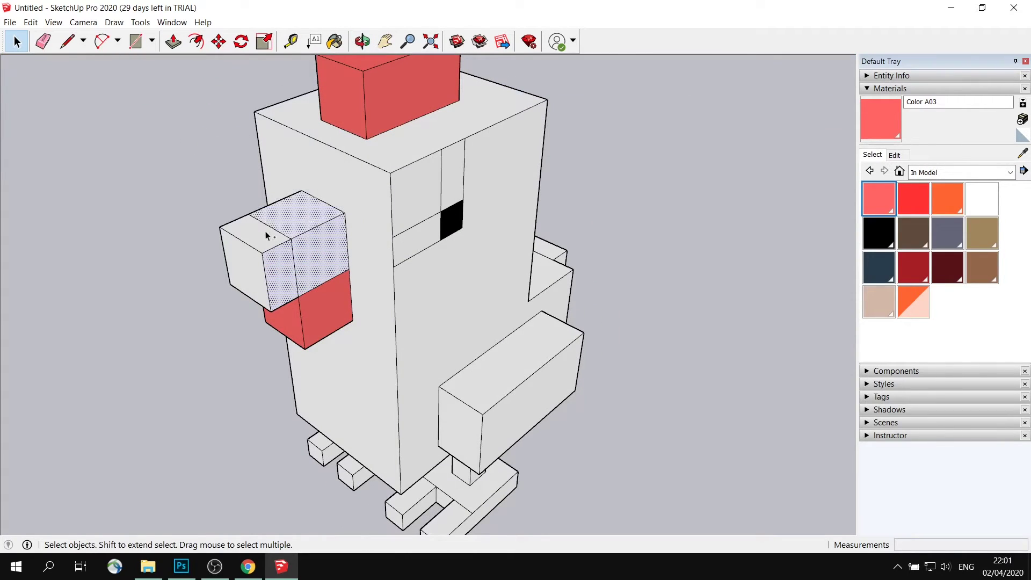
Paint the upper beak's top, front and side faces orange with Color B04.
key(Escape)
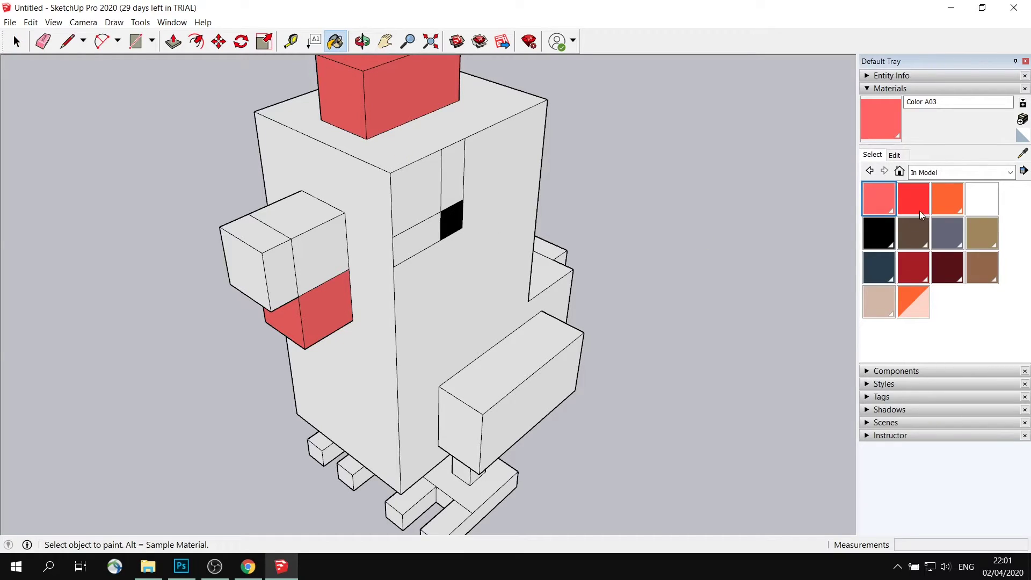
click(324, 245)
click(279, 255)
click(305, 221)
click(265, 232)
mouse_move(264, 232)
middle_down()
mouse_move(470, 276)
mouse_move(520, 233)
mouse_move(548, 369)
mouse_move(385, 265)
mouse_move(356, 272)
mouse_move(400, 287)
middle_up()
click(471, 276)
click(519, 233)
Window-select a leg and foot and paint them orange with Color B04.
click(16, 42)
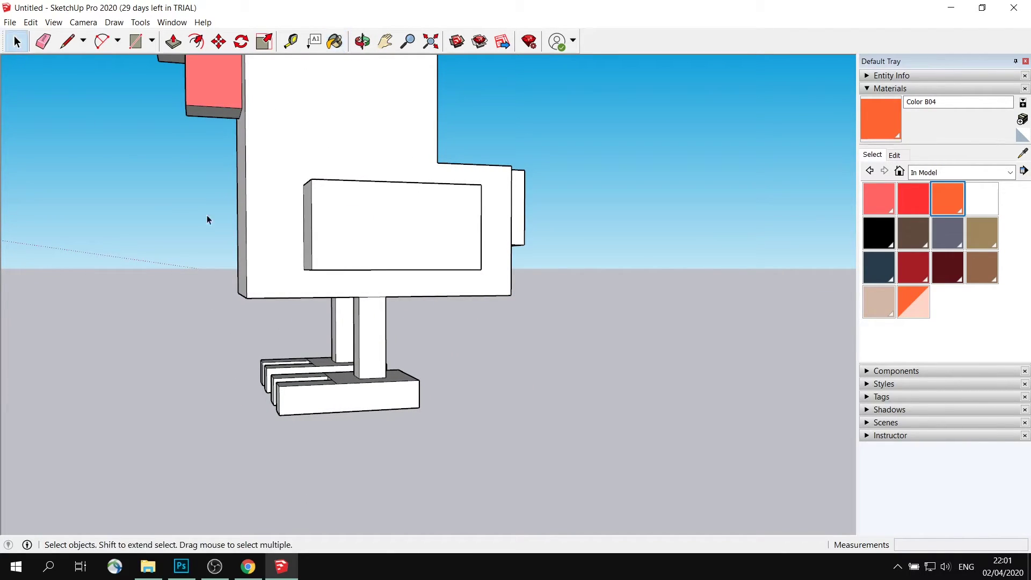
middle_drag(423, 417, 365, 407)
drag(199, 317, 199, 317)
middle_drag(329, 373, 391, 364)
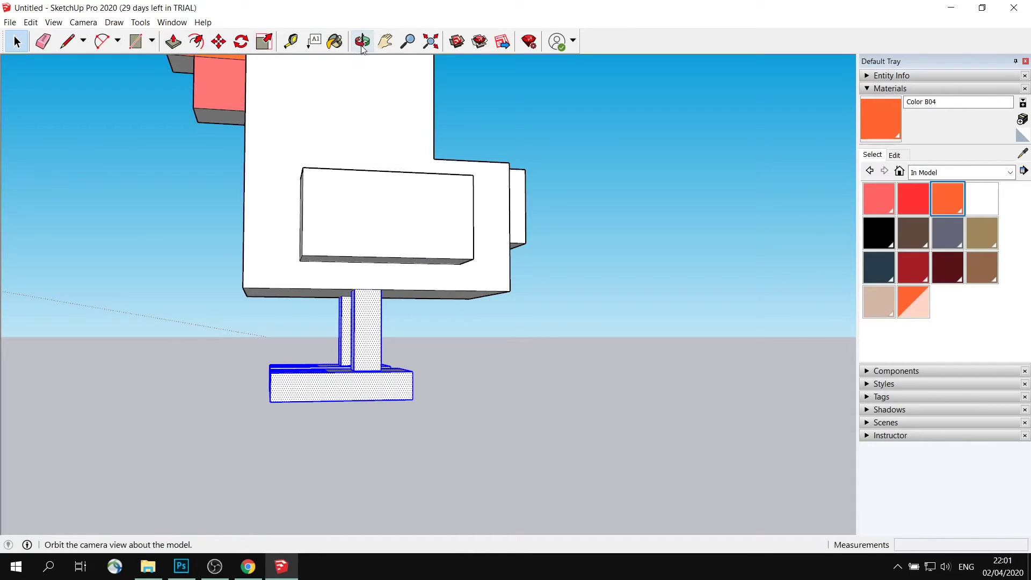
click(335, 41)
click(361, 314)
key(space)
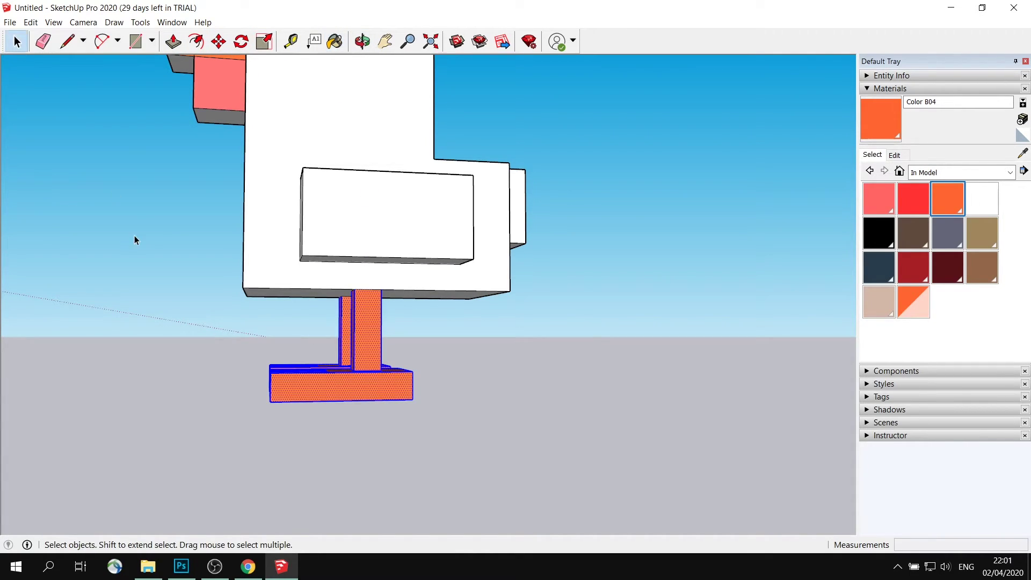
click(134, 235)
middle_drag(134, 235, 495, 228)
scroll(378, 172, up, 2)
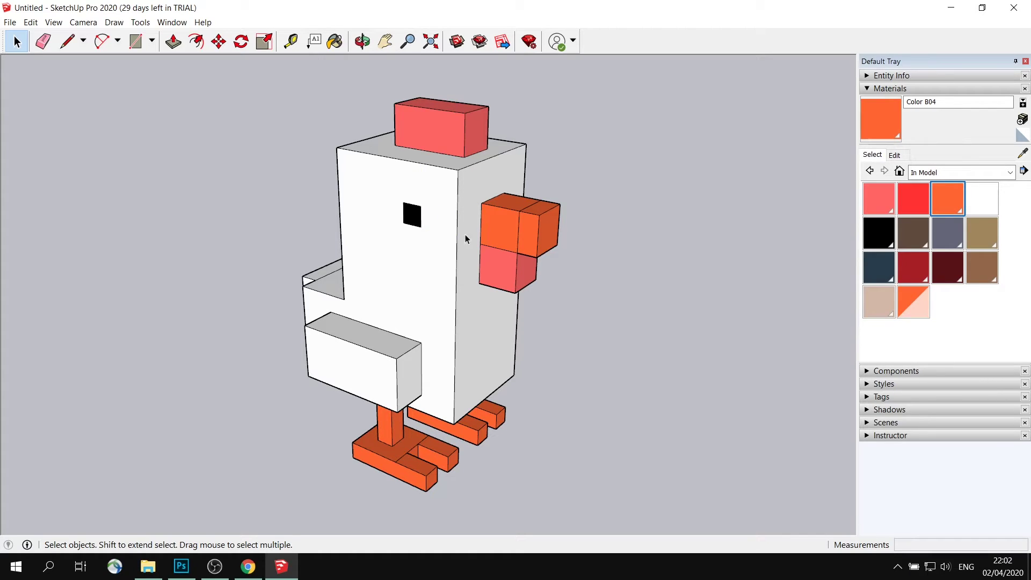
middle_drag(602, 203, 395, 188)
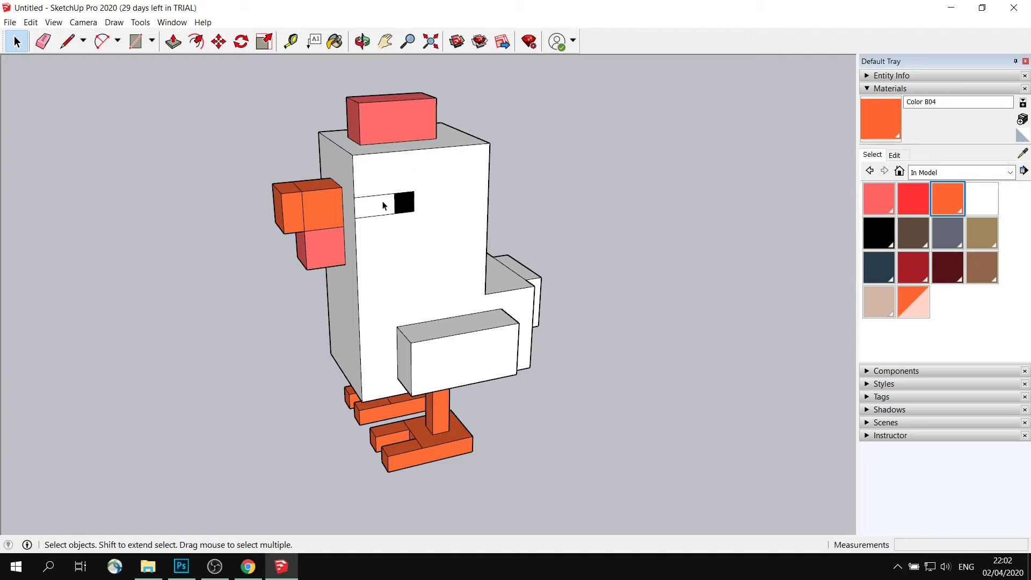
Undo an accidentally deleted body face, then erase the stray edge splitting the beak's side face.
click(384, 204)
key(Delete)
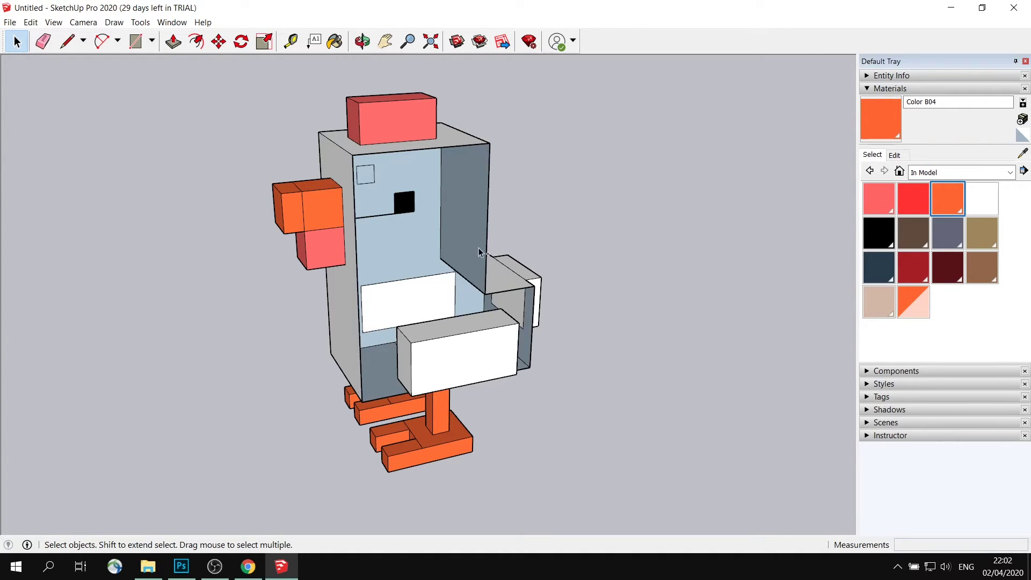
key(ctrl+z)
scroll(376, 209, up, 3)
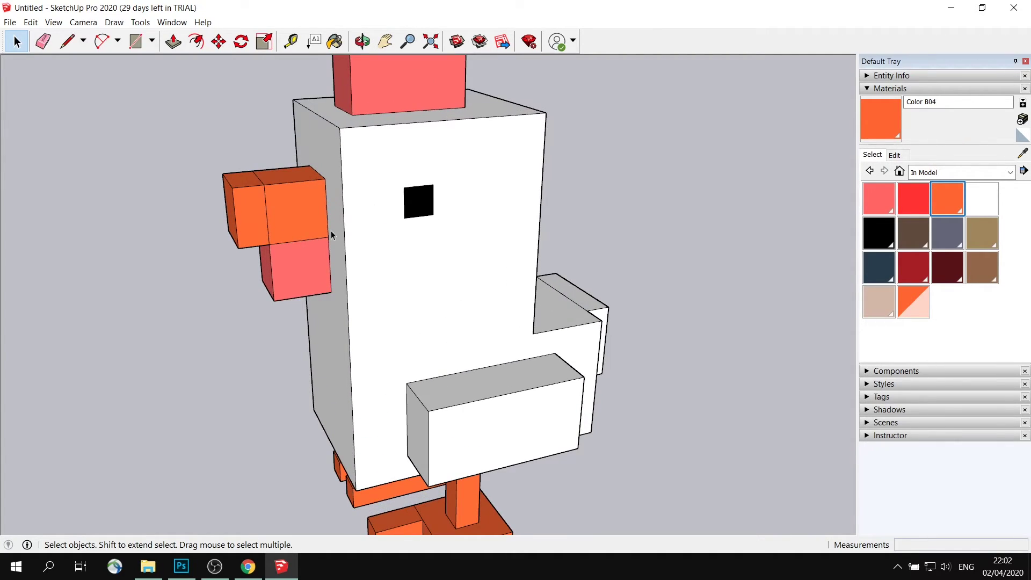
middle_drag(331, 232, 350, 260)
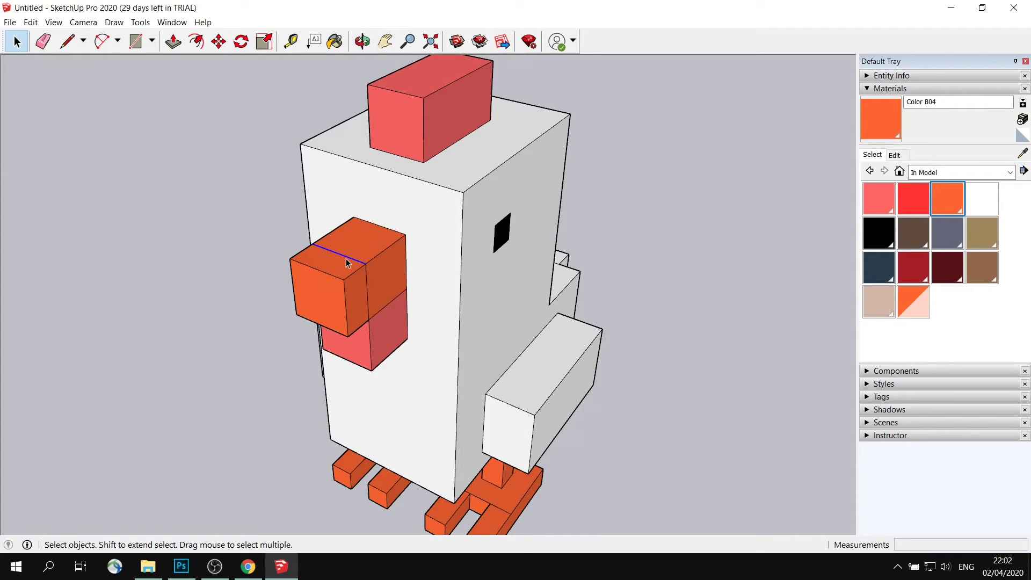
click(368, 282)
key(Delete)
Erase the stray edge splitting the foot's C-shaped face, then zoom out to the whole chicken.
middle_drag(310, 268, 622, 218)
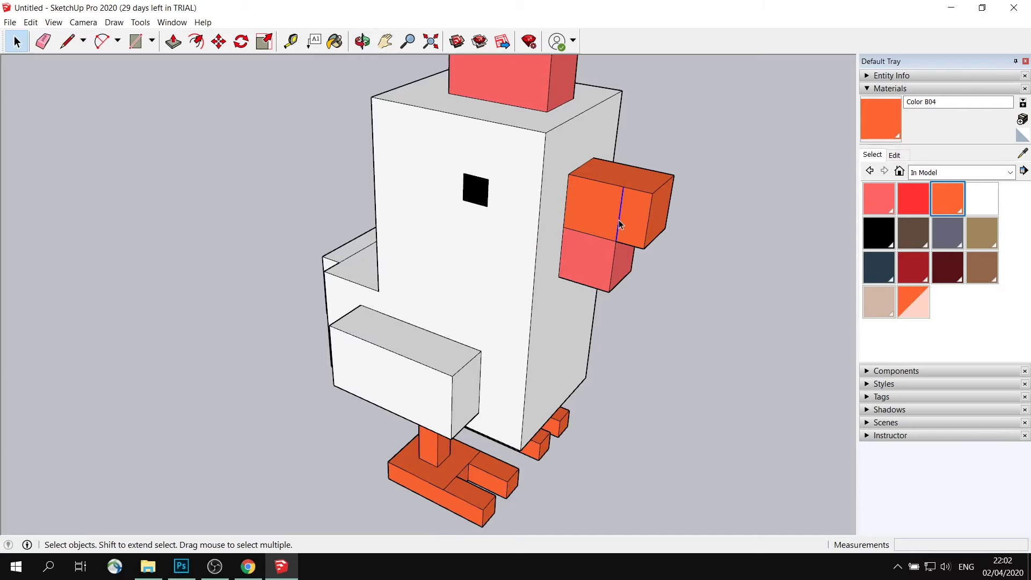
scroll(632, 243, down, 3)
middle_drag(591, 258, 575, 226)
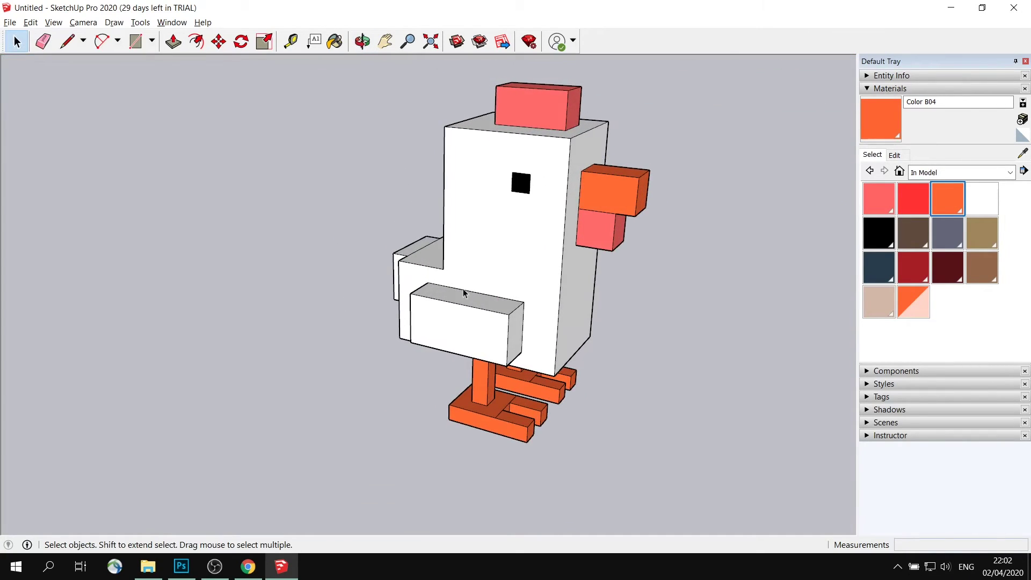
scroll(526, 401, up, 4)
scroll(527, 398, down, 4)
middle_drag(527, 399, 534, 290)
scroll(476, 265, up, 3)
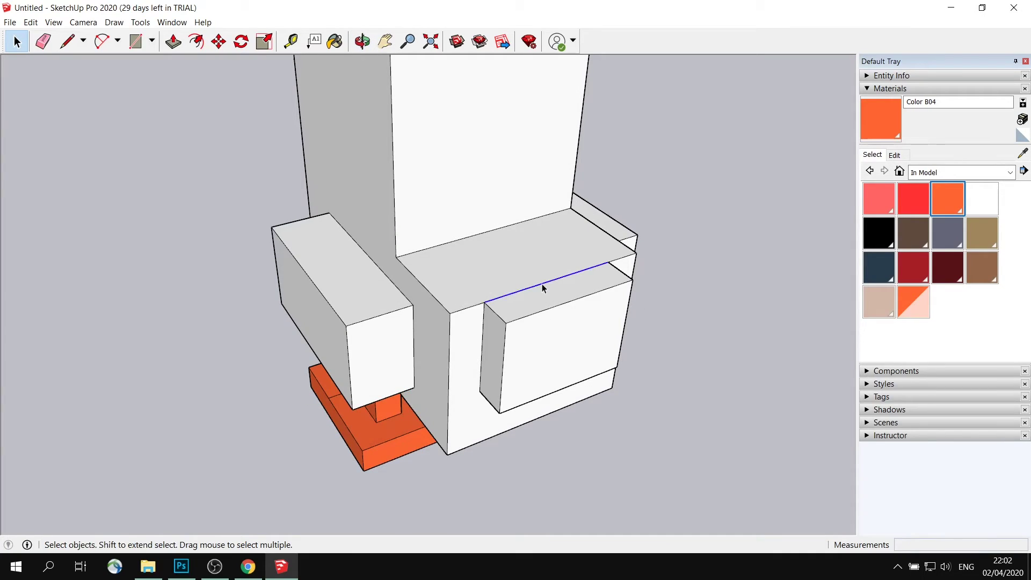
middle_drag(570, 322, 420, 240)
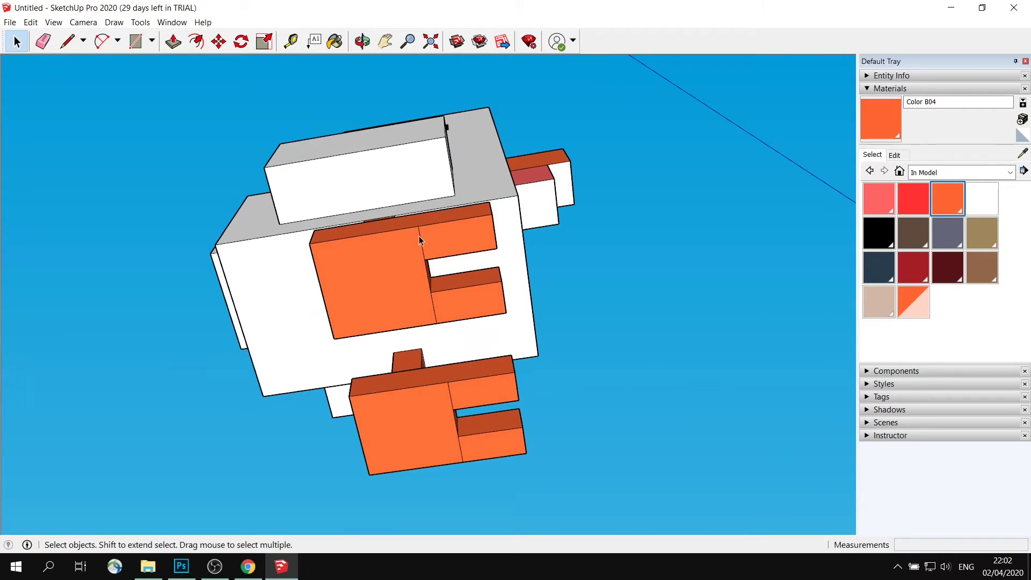
click(433, 307)
key(Delete)
middle_drag(497, 295, 356, 407)
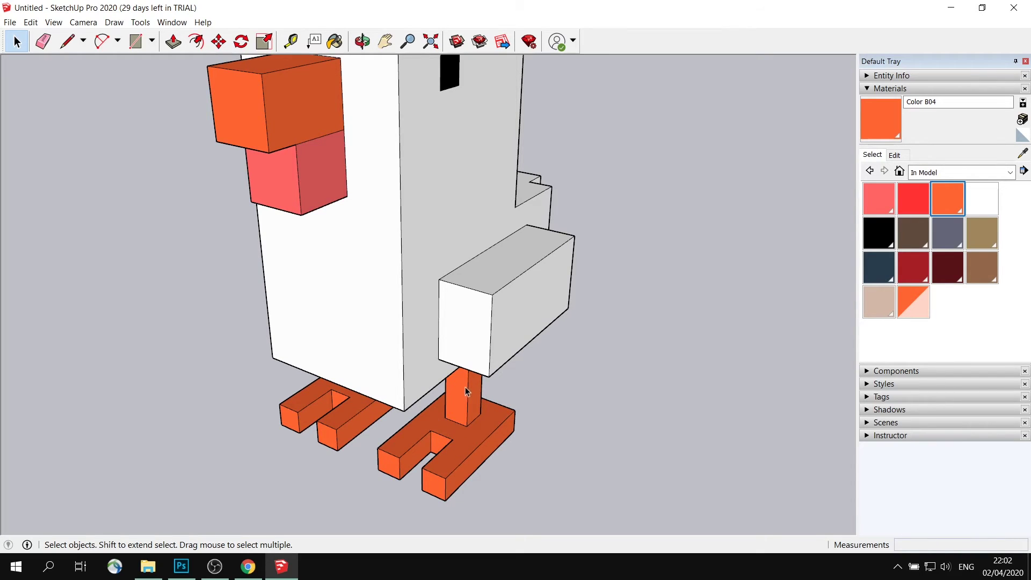
key(shift+z)
middle_drag(467, 392, 213, 304)
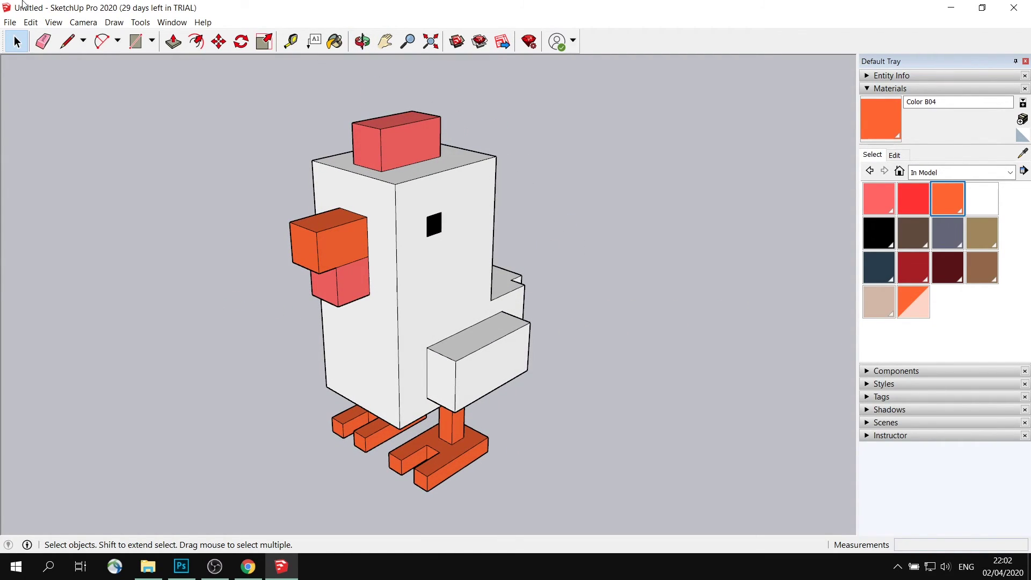
click(81, 23)
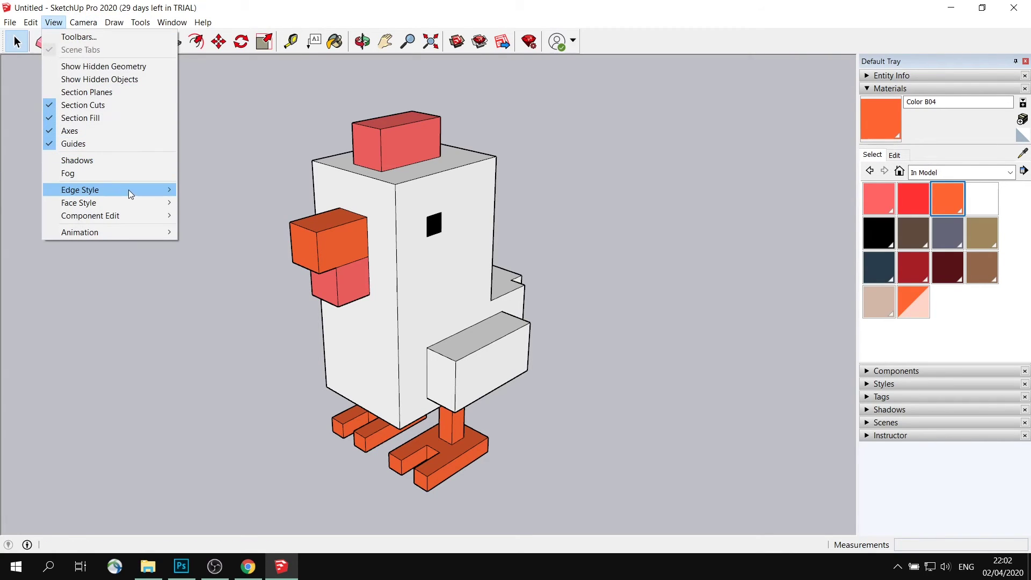
mouse_move(135, 206)
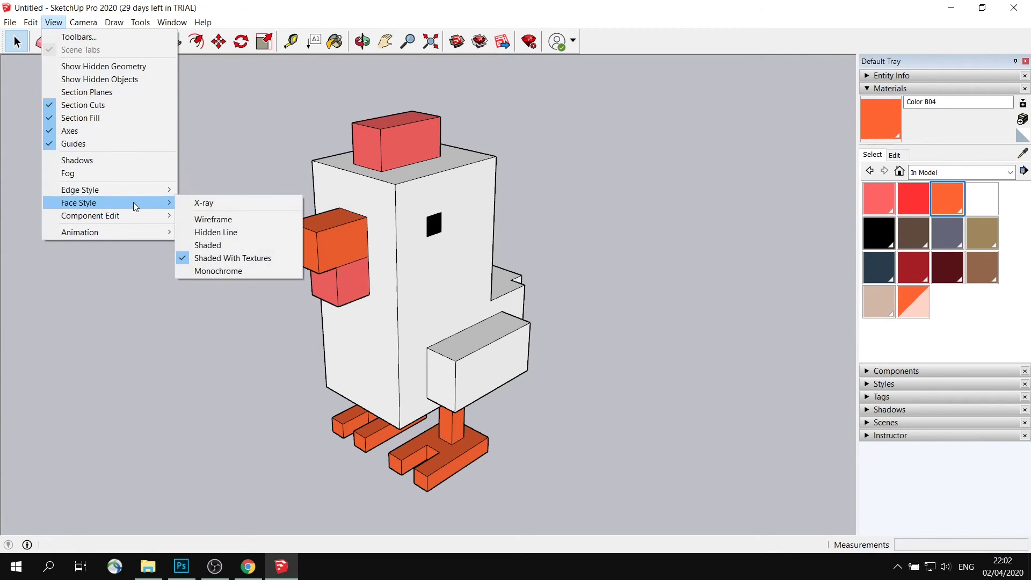
click(234, 221)
key(o)
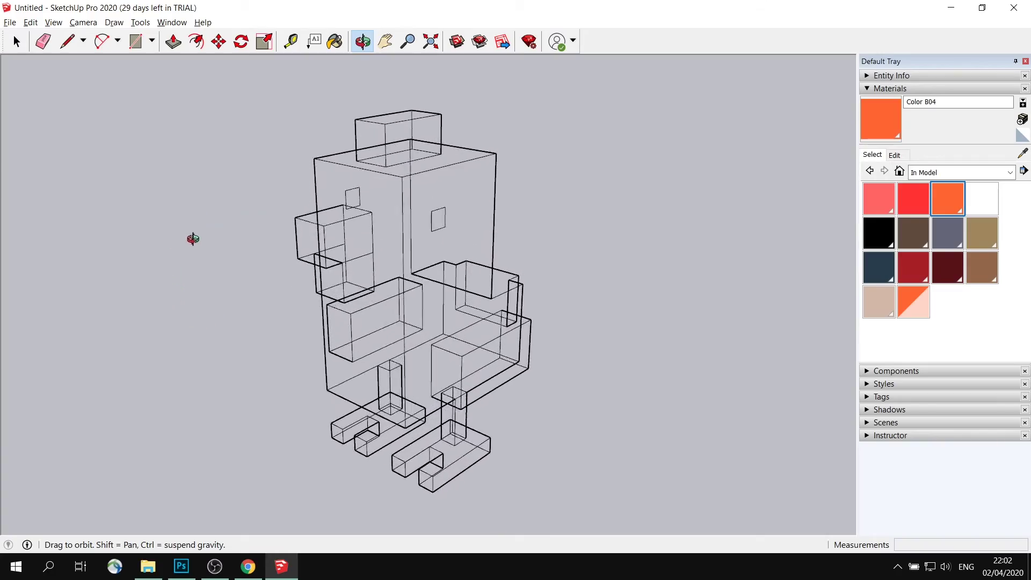
drag(620, 297, 535, 318)
drag(194, 284, 215, 314)
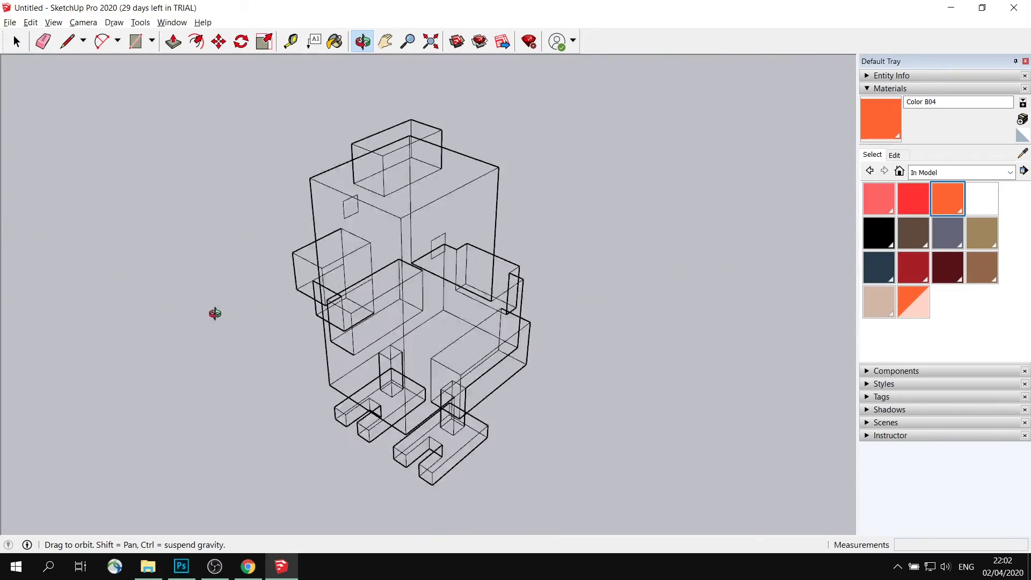
drag(196, 280, 79, 124)
key(space)
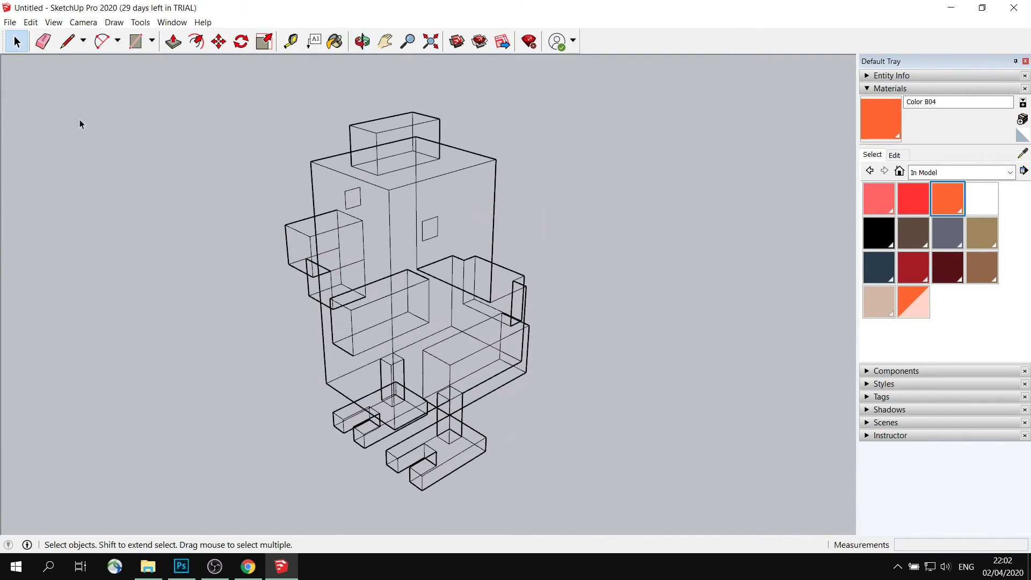
click(62, 26)
mouse_move(147, 207)
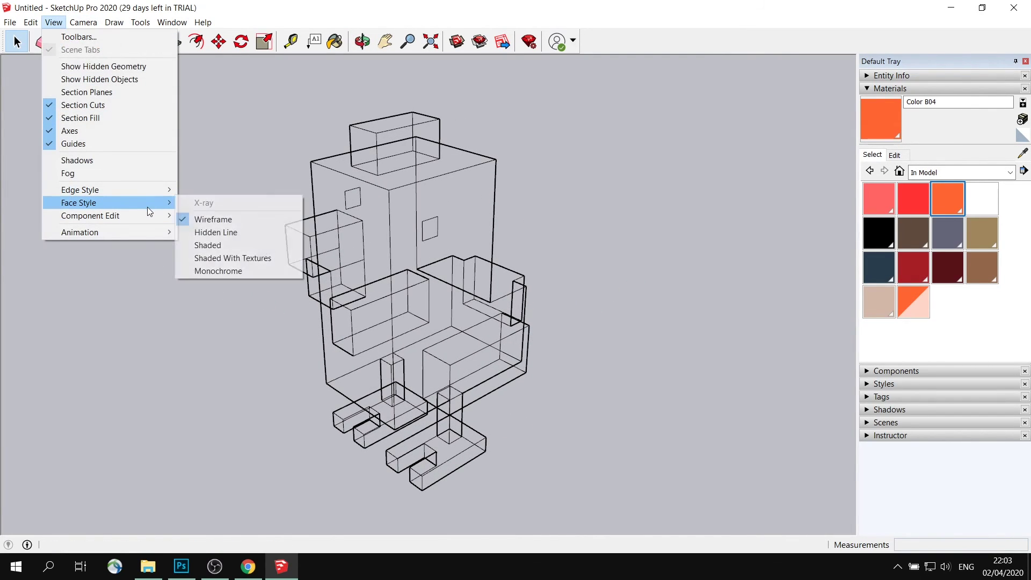
click(242, 258)
key(o)
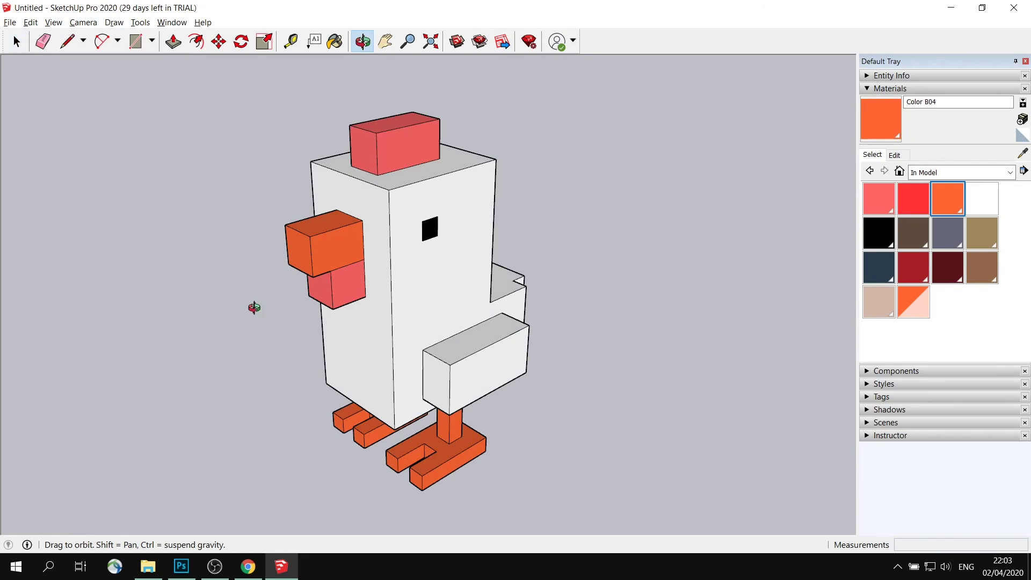
mouse_move(256, 255)
mouse_down()
mouse_move(258, 177)
mouse_move(260, 326)
mouse_move(381, 337)
mouse_move(716, 249)
mouse_move(720, 268)
mouse_up()
key(space)
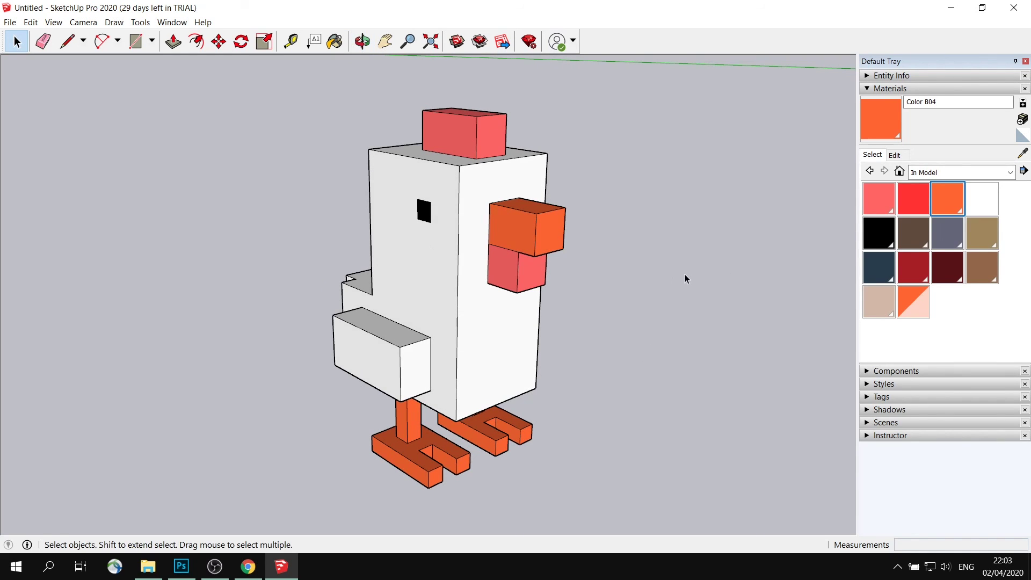